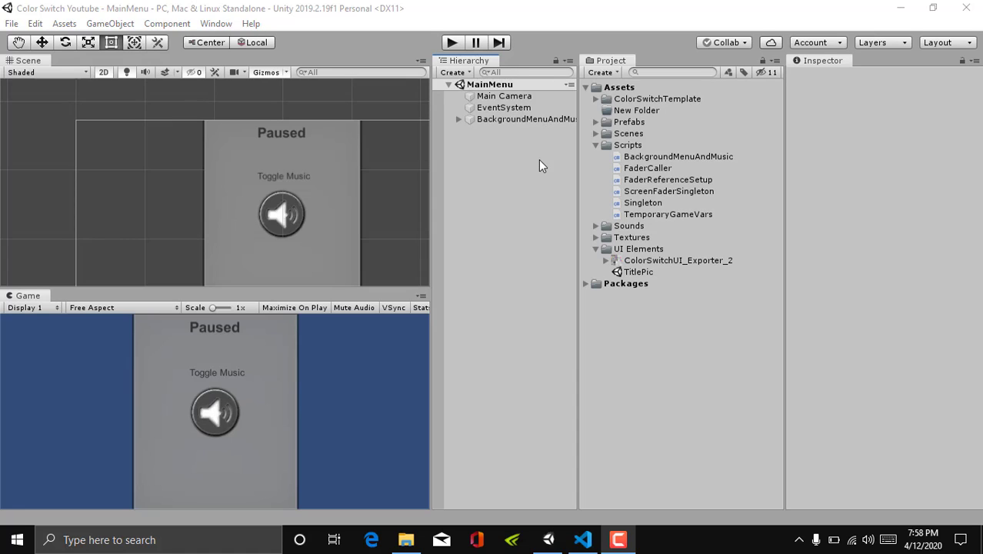
Step: Create a new C# script named LoadLevel in the Scripts folder
click(613, 144)
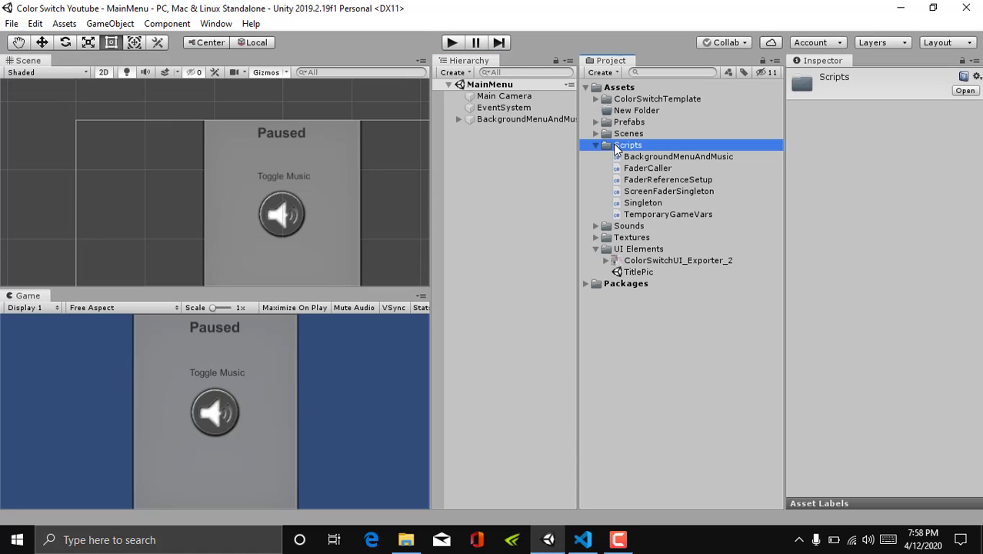
click(517, 165)
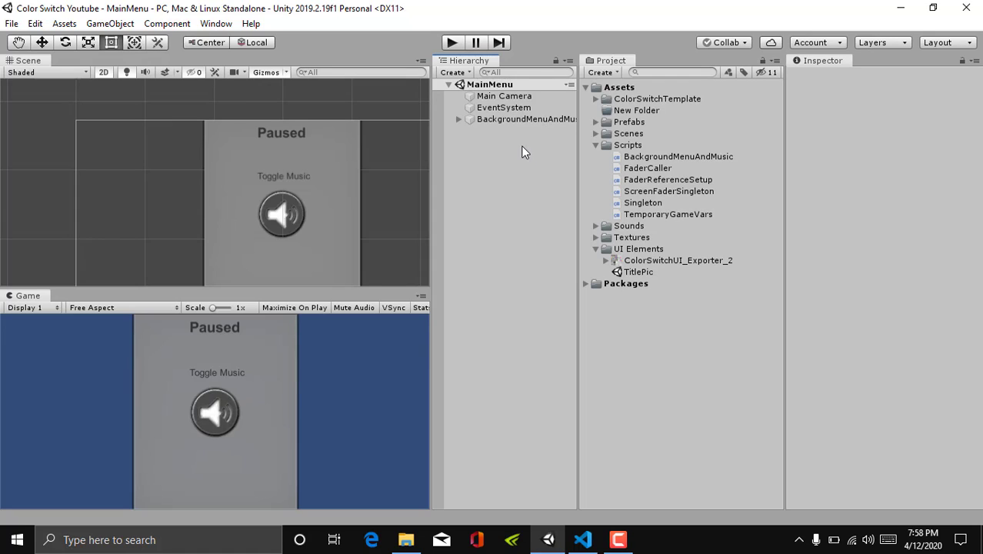
right_click(607, 144)
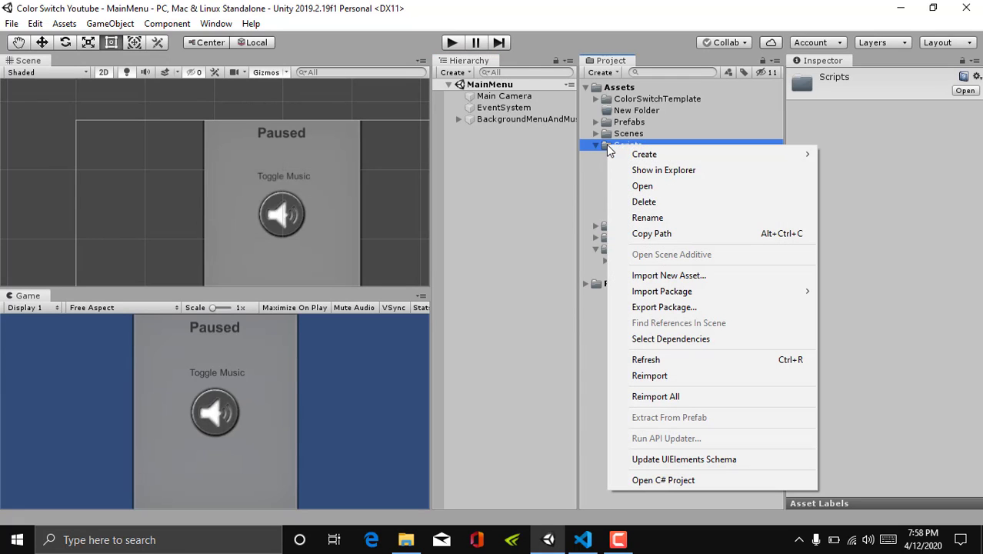
mouse_move(640, 153)
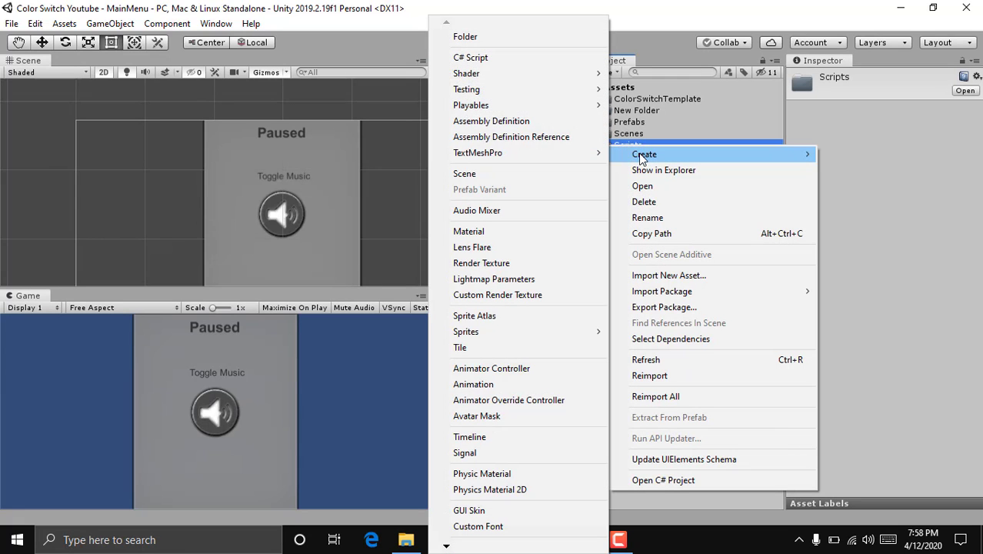
click(527, 57)
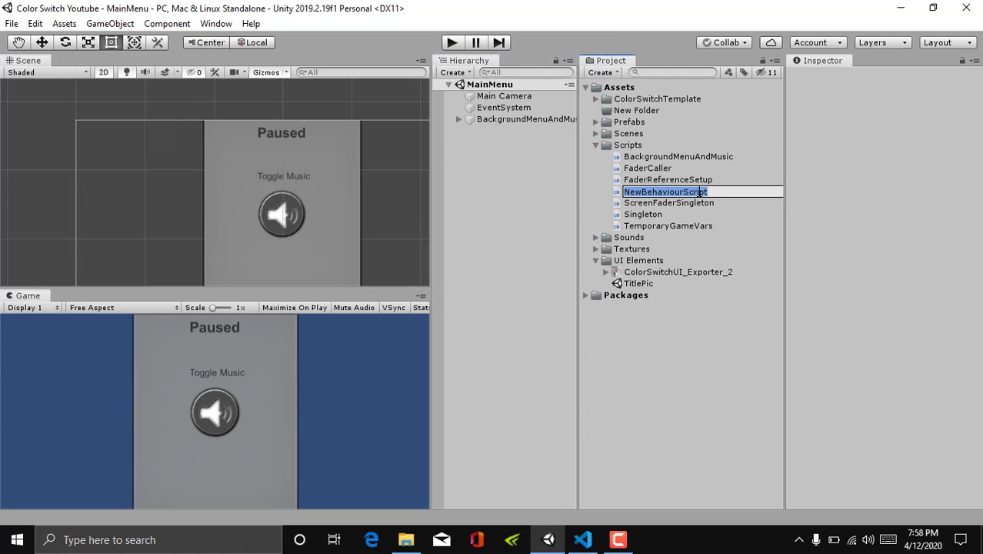
text(L)
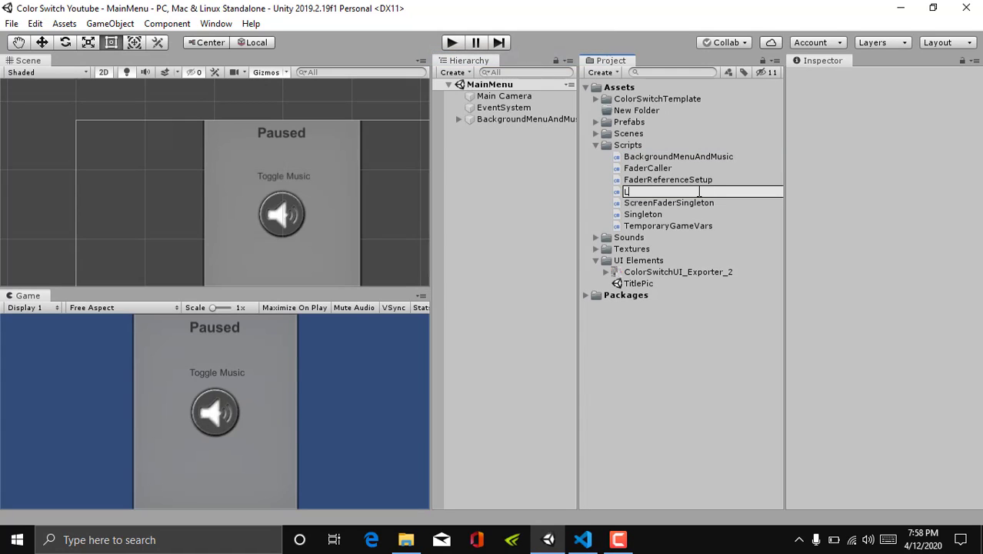
text(oadLevel)
click(689, 204)
key(XF86MonBrightnessDown)
key(XF86MonBrightnessUp)
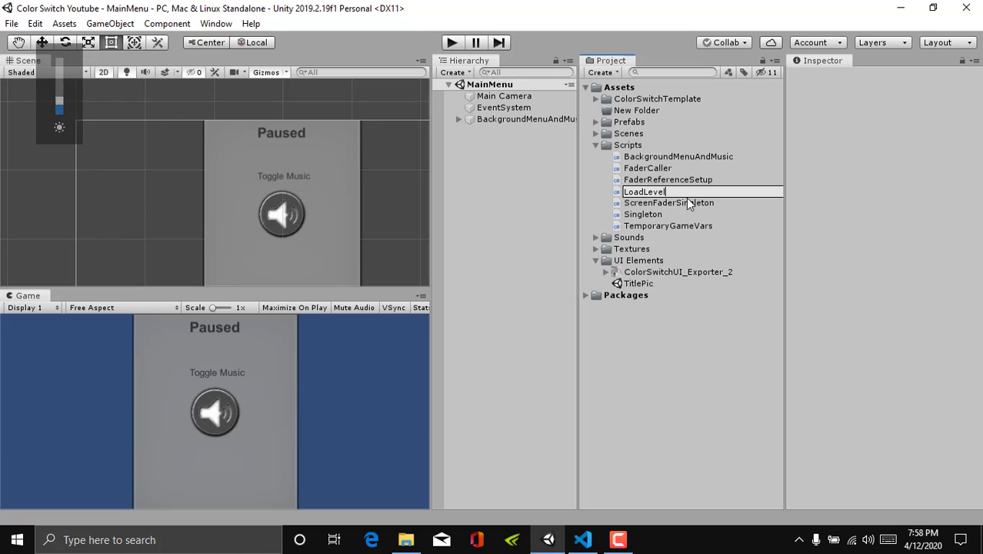
key(XF86MonBrightnessUp)
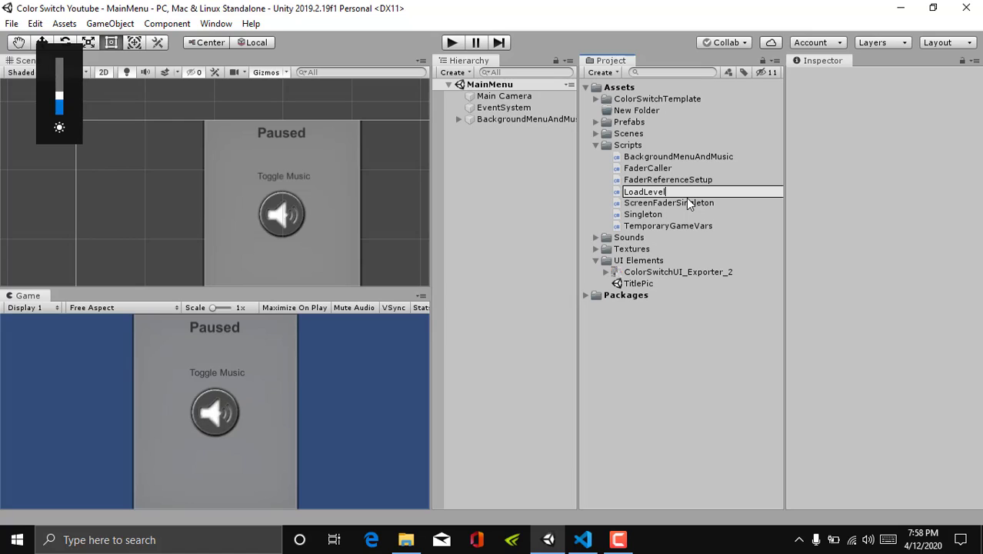
key(Return)
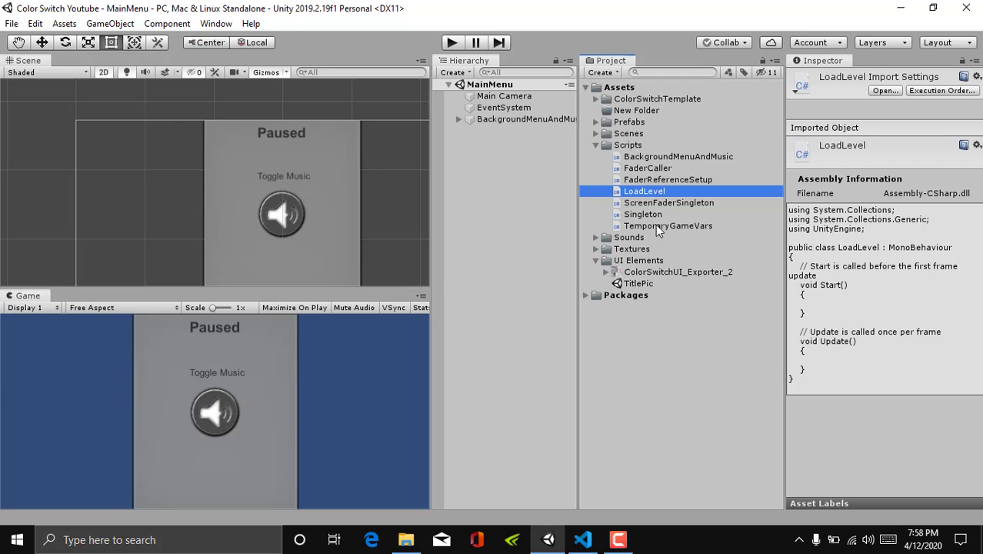
Step: Open the LoadLevel script in Visual Studio Code and delete its default Start and Update methods with their comments
click(682, 294)
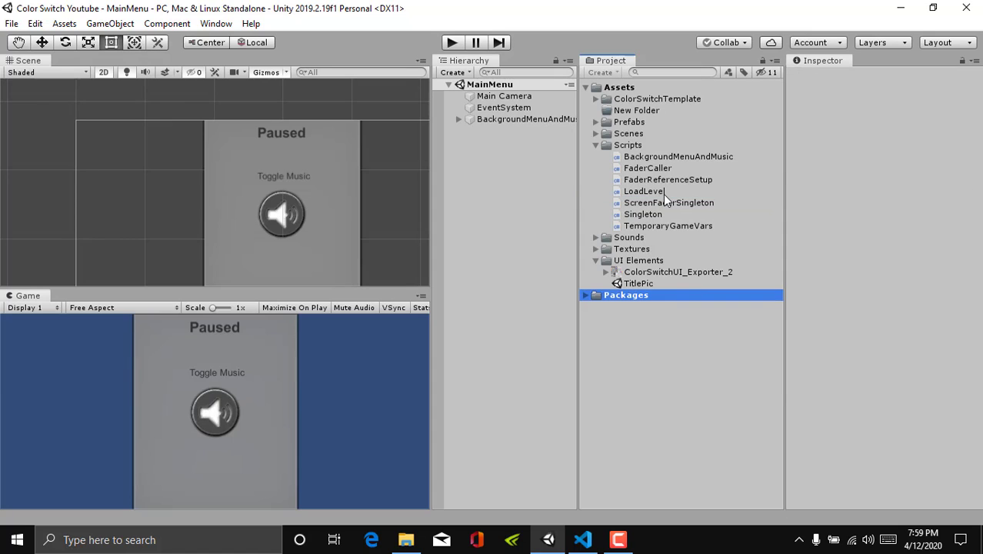
click(663, 193)
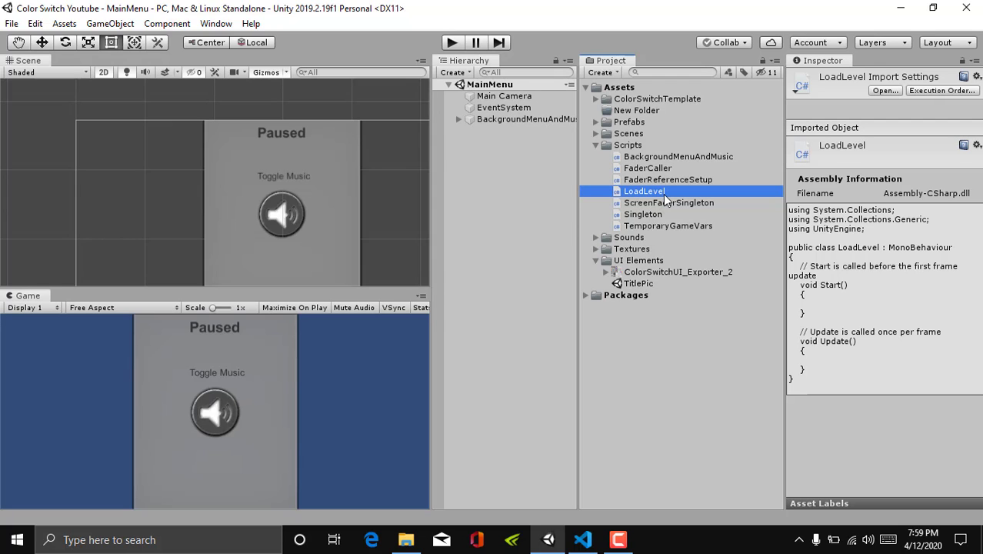
double_click(665, 197)
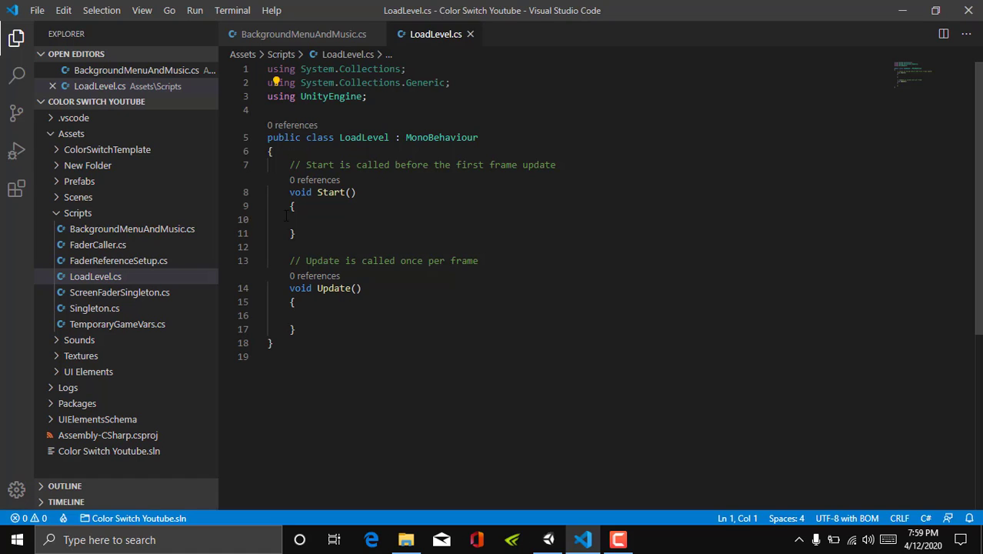
drag(284, 165, 341, 328)
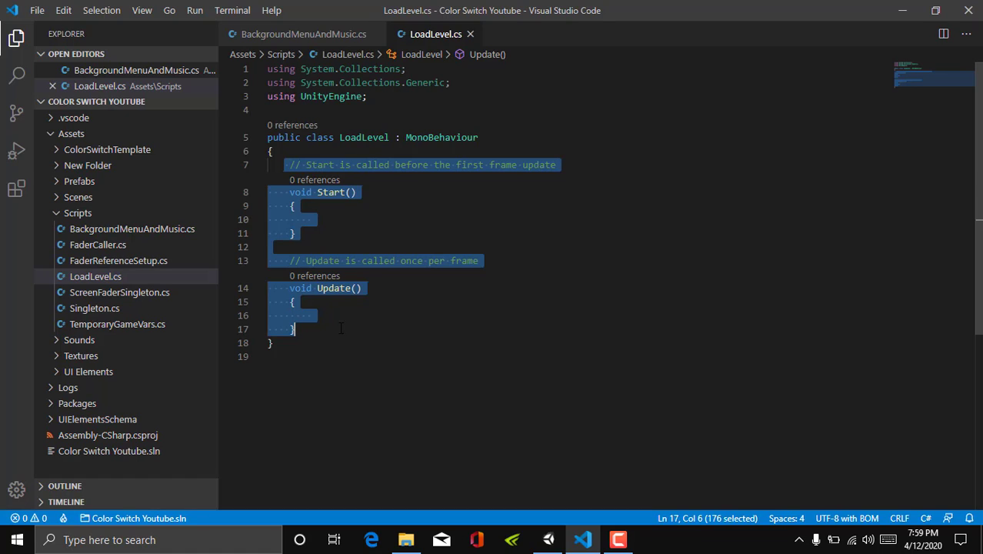
key(BackSpace)
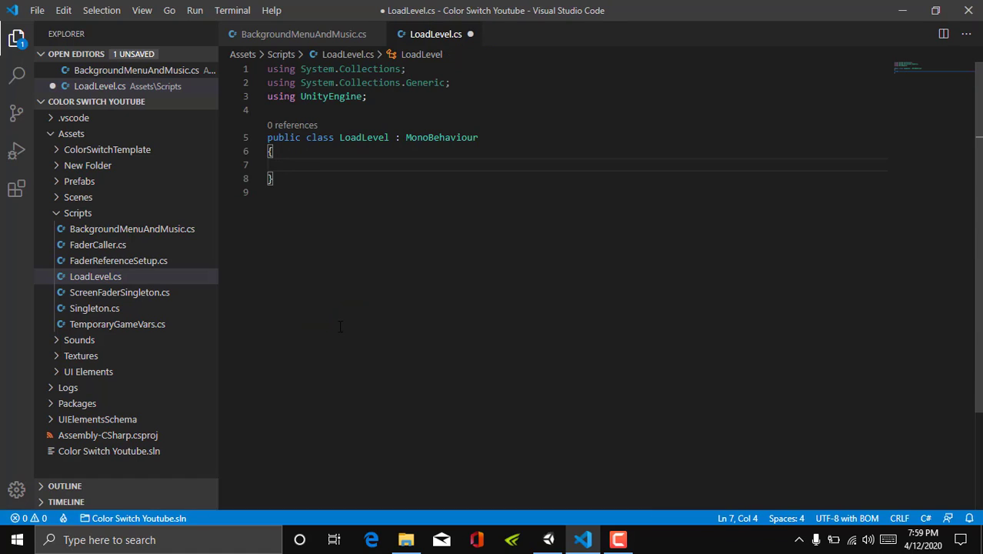
Step: Add an empty method public void PlayGameButton() with braces to the LoadLevel class
text(pu)
key(BackSpace)
key(BackSpace)
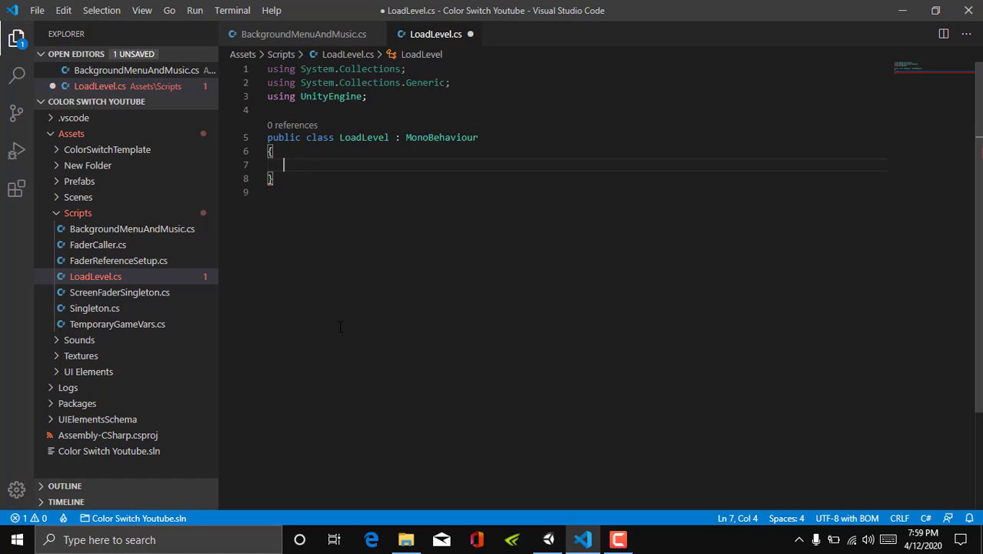
text(pu)
key(Tab)
key(BackSpace)
text(void Playe)
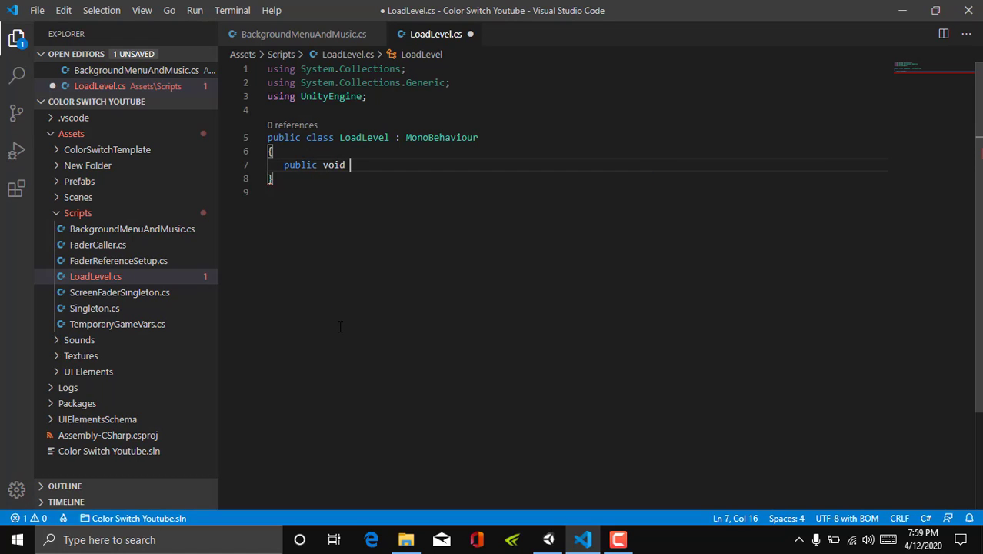
key(BackSpace)
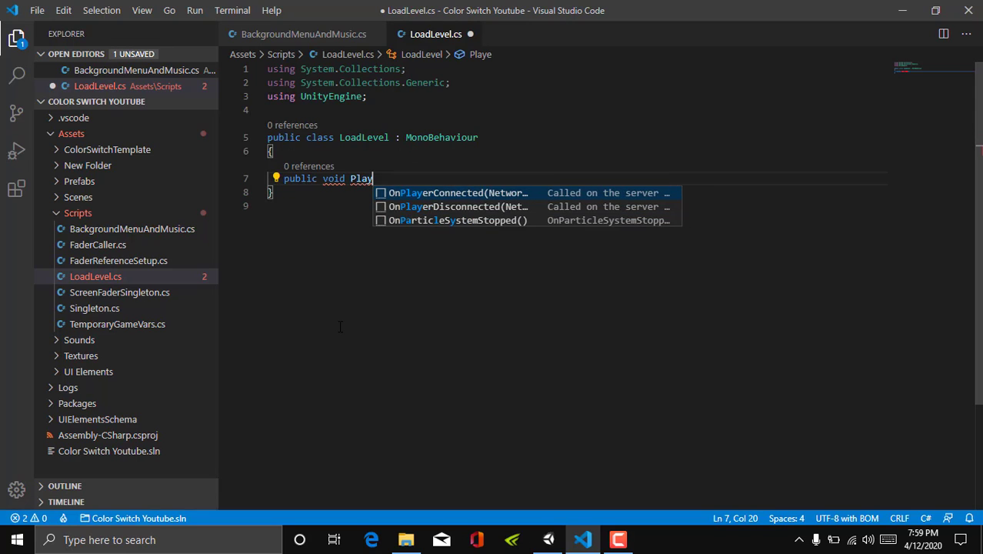
text(GameButtoj)
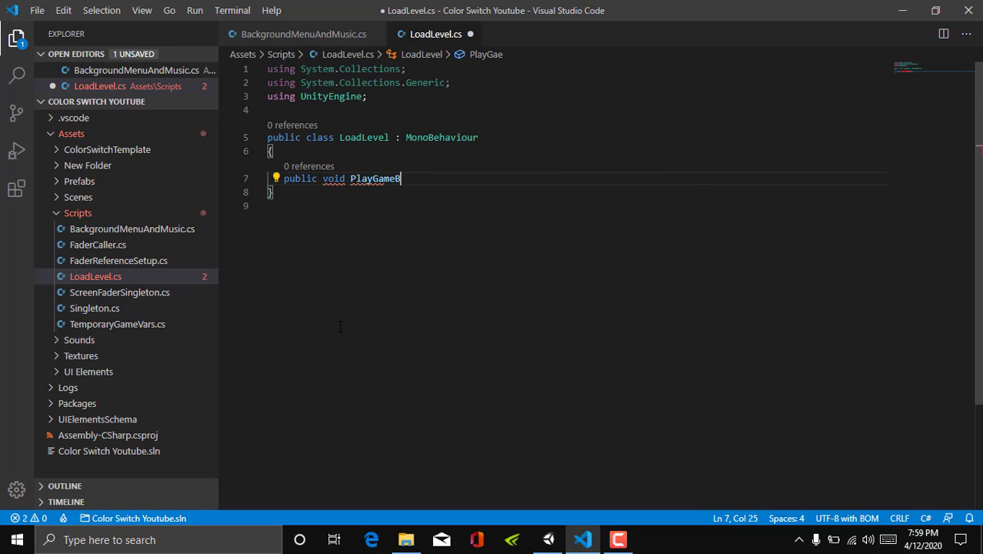
key(BackSpace)
text(n()
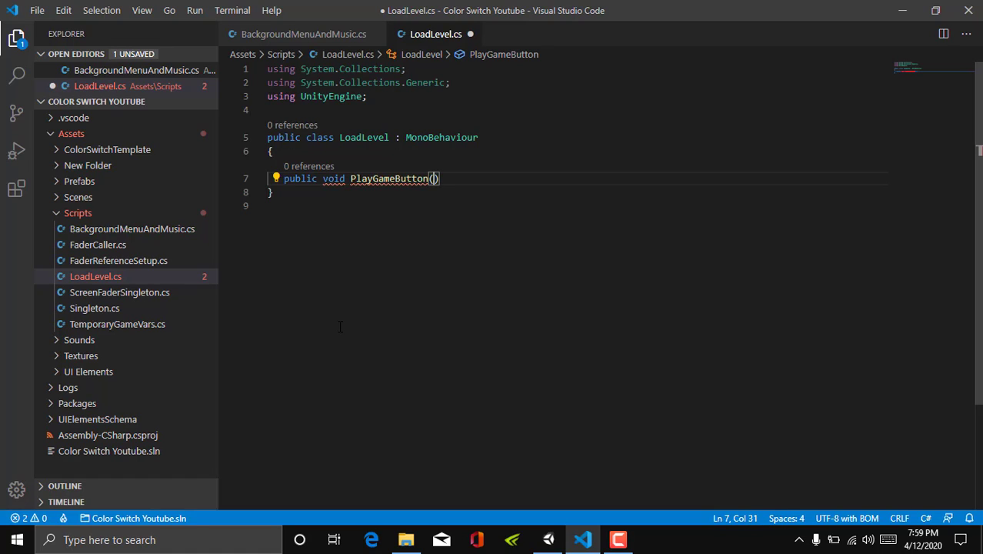
key(Return)
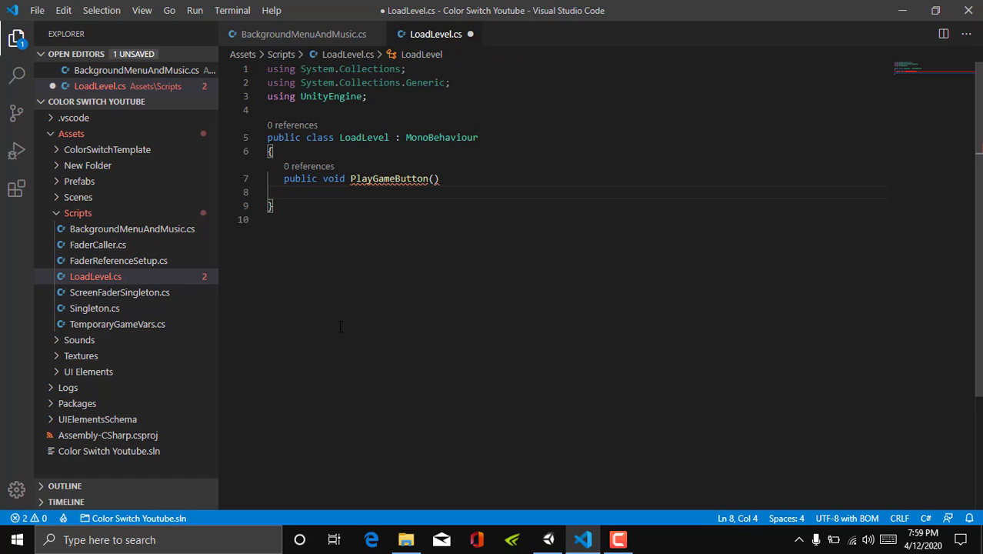
text({)
key(Return)
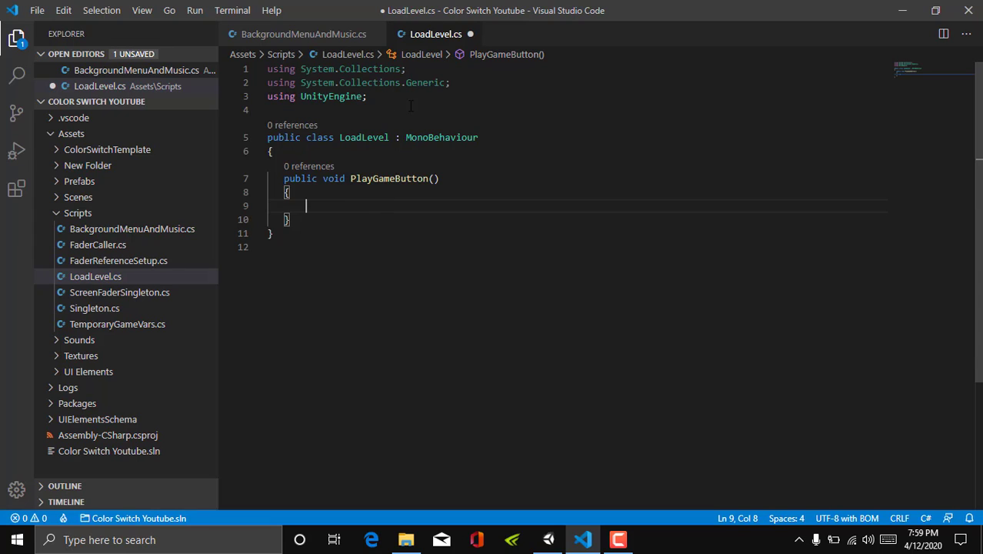
Step: Remove the System.Collections and System.Collections.Generic using directives from LoadLevel, including the blank line left above UnityEngine
drag(468, 82, 268, 69)
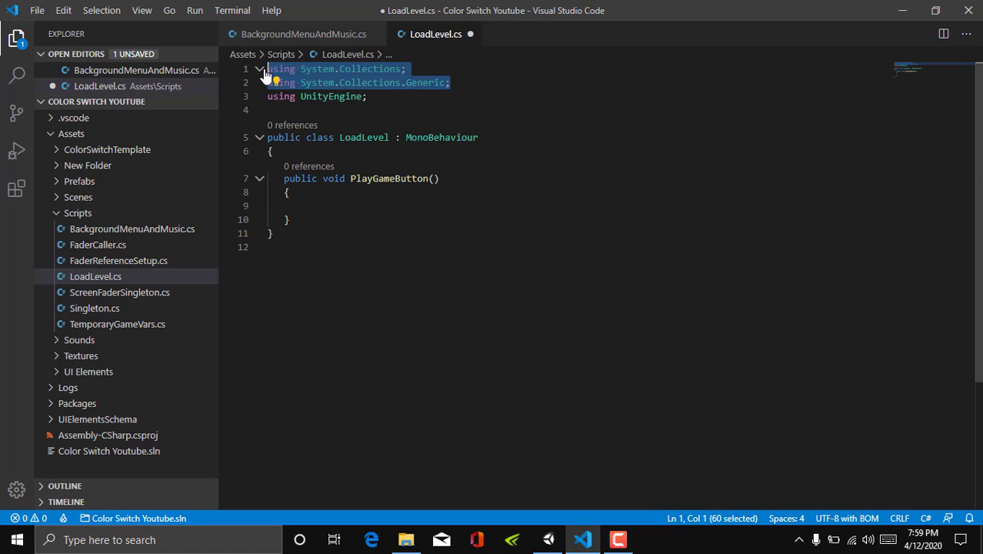
key(BackSpace)
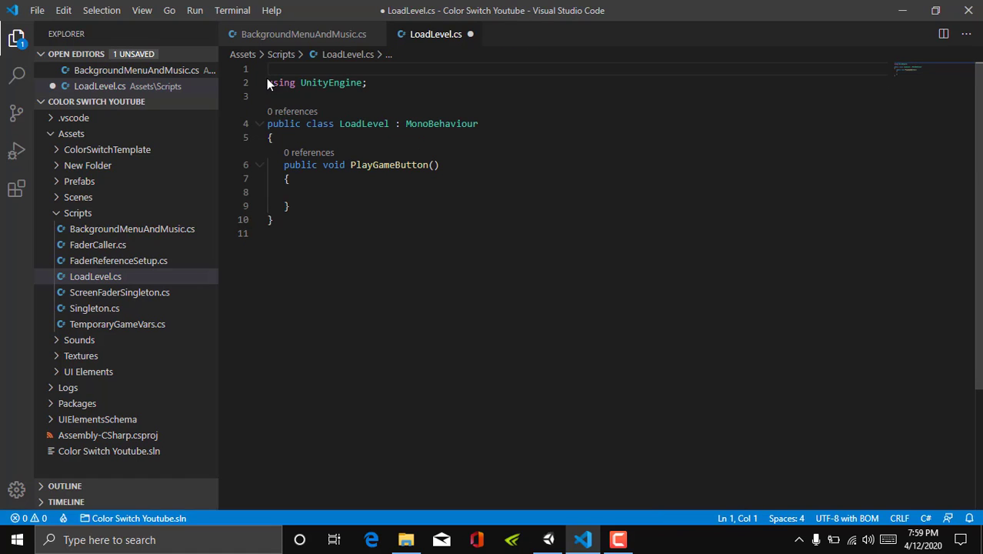
key(Delete)
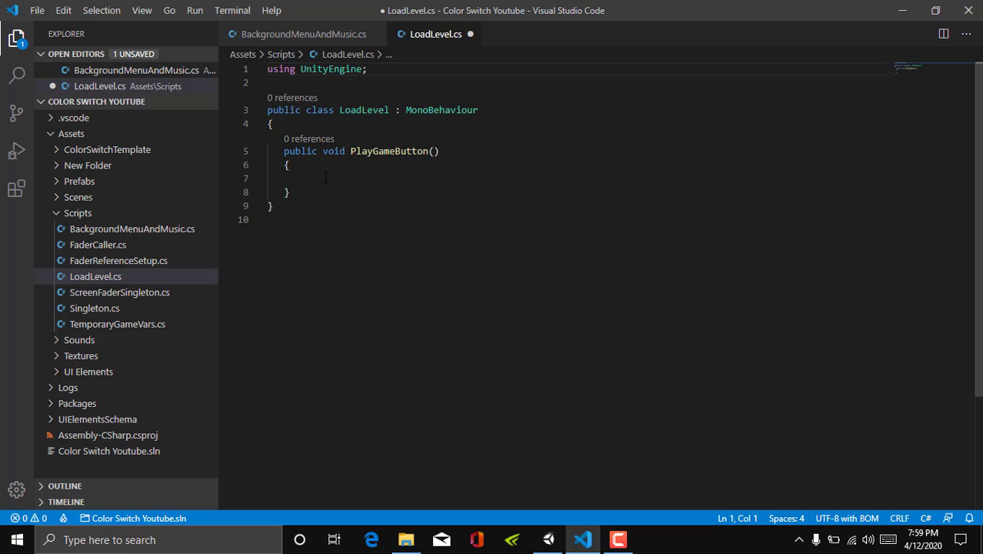
Step: Begin a statement inside PlayGameButton's body with the reference ScreenFaderSingleton.Instance
click(332, 177)
key(BackSpace)
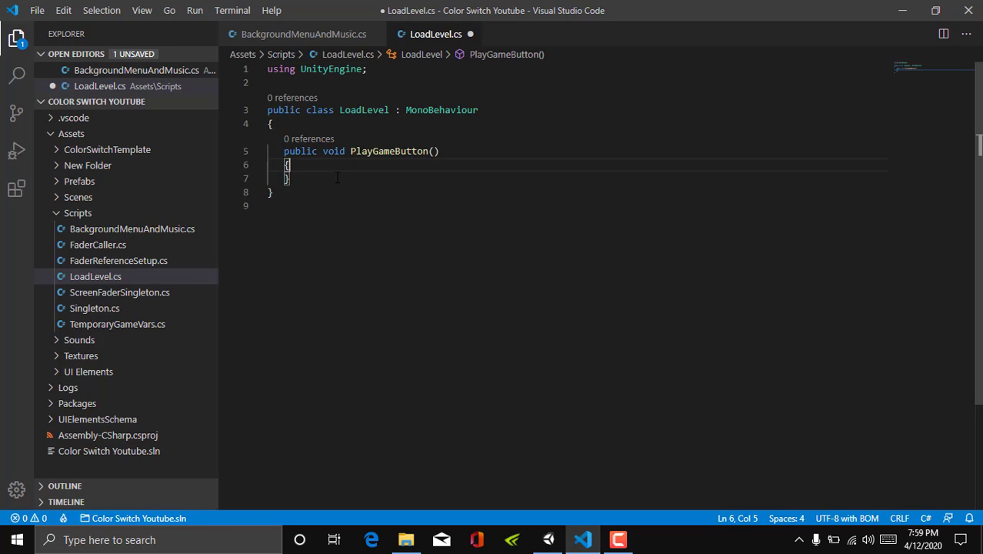
key(Return)
text(Si)
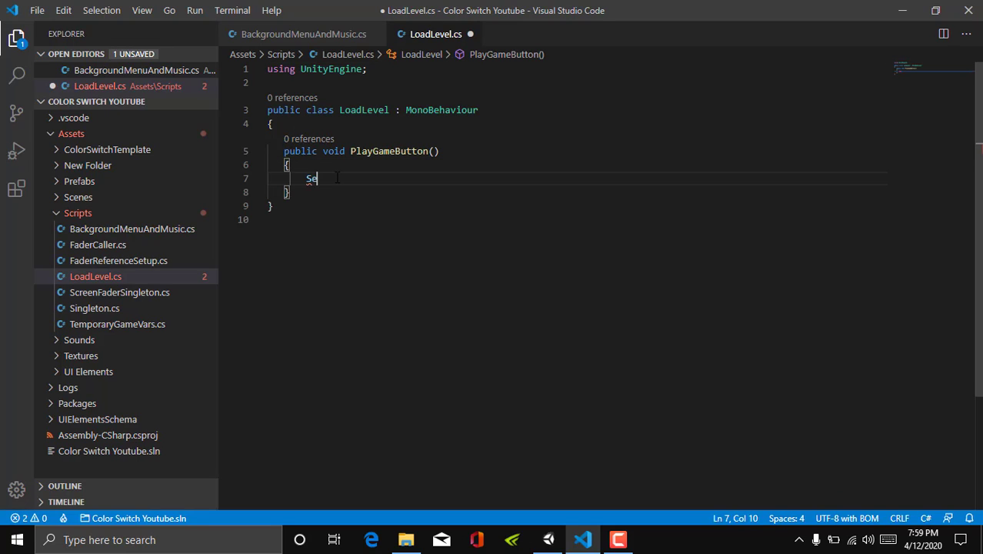
text(ng)
key(Down)
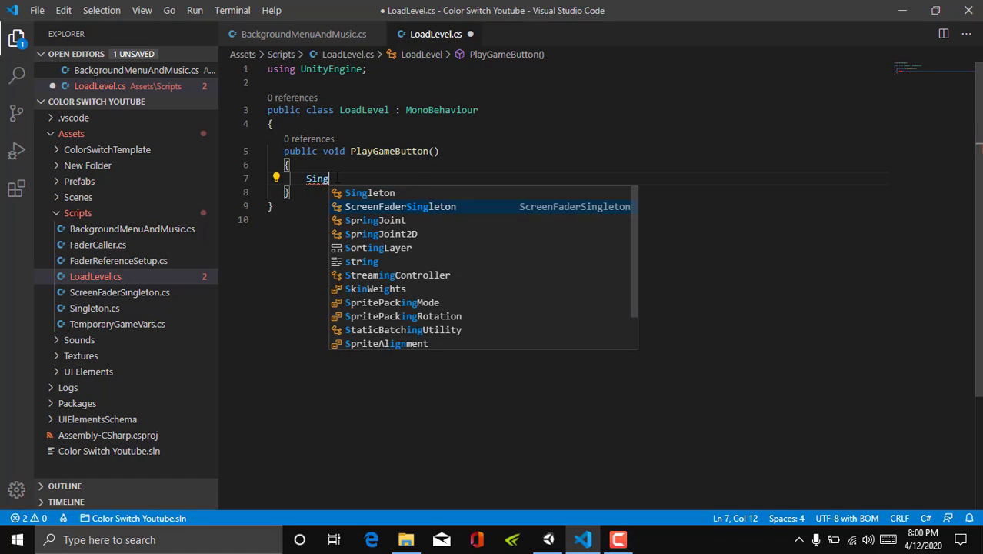
key(Return)
text(.ins)
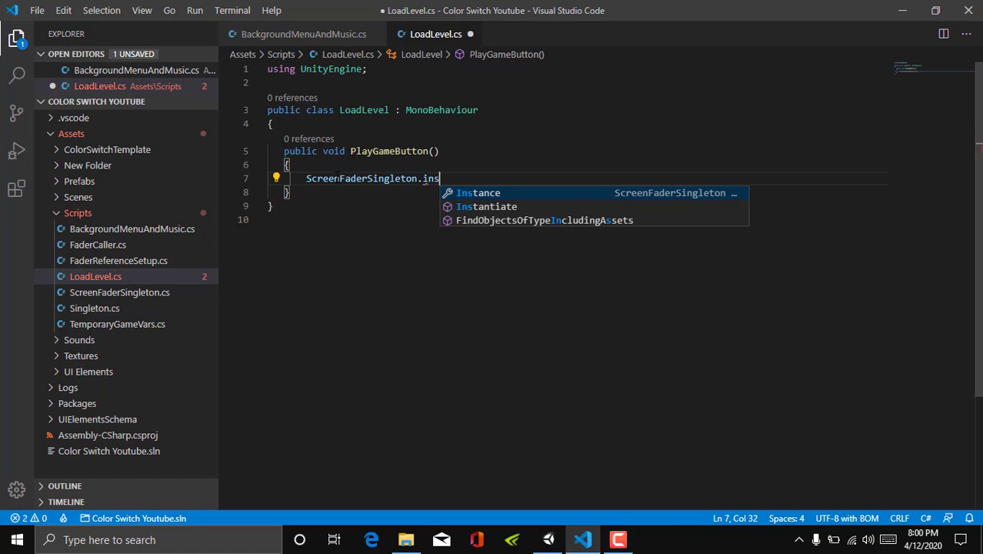
key(Return)
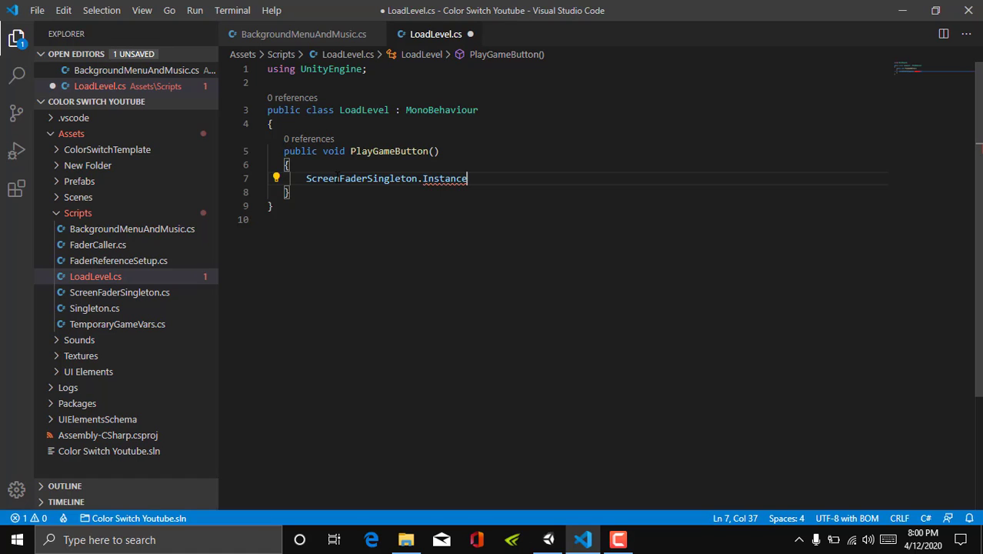
Step: Complete the statement on the singleton instance with the method call .FadeAndLoadLevelFaster();
text(.fa)
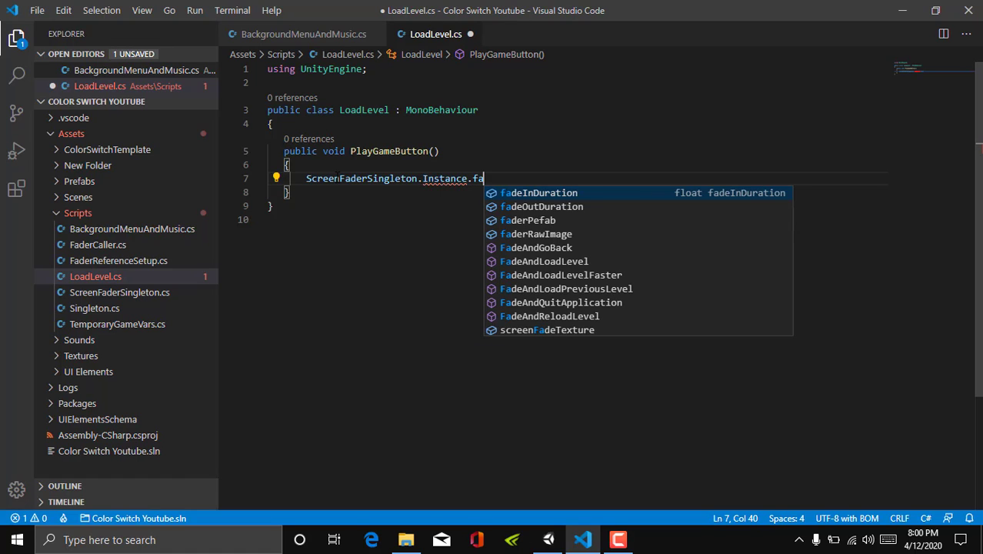
text(de)
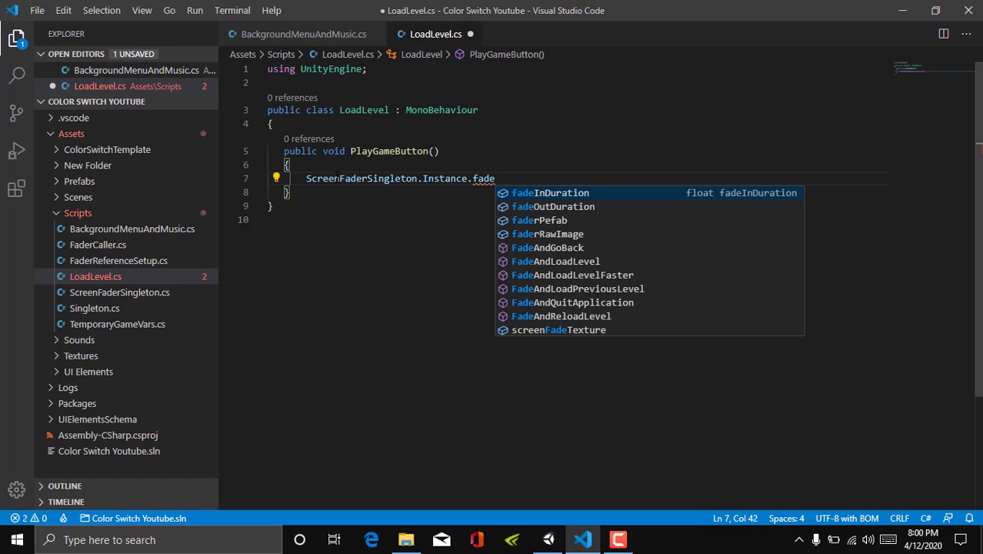
key(Down)
key(Down)
key(Down)
key(Down)
key(Down)
key(Down)
key(Tab)
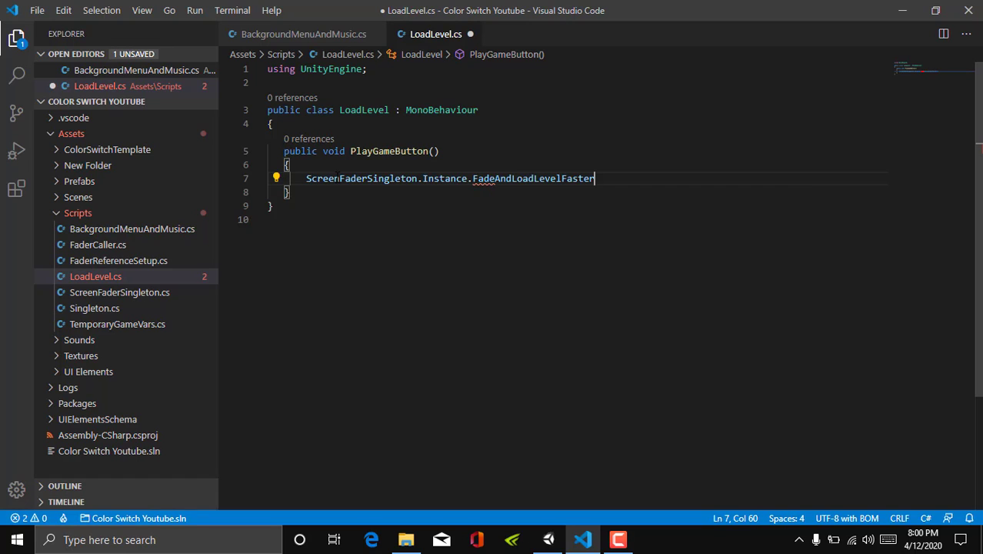
text(();)
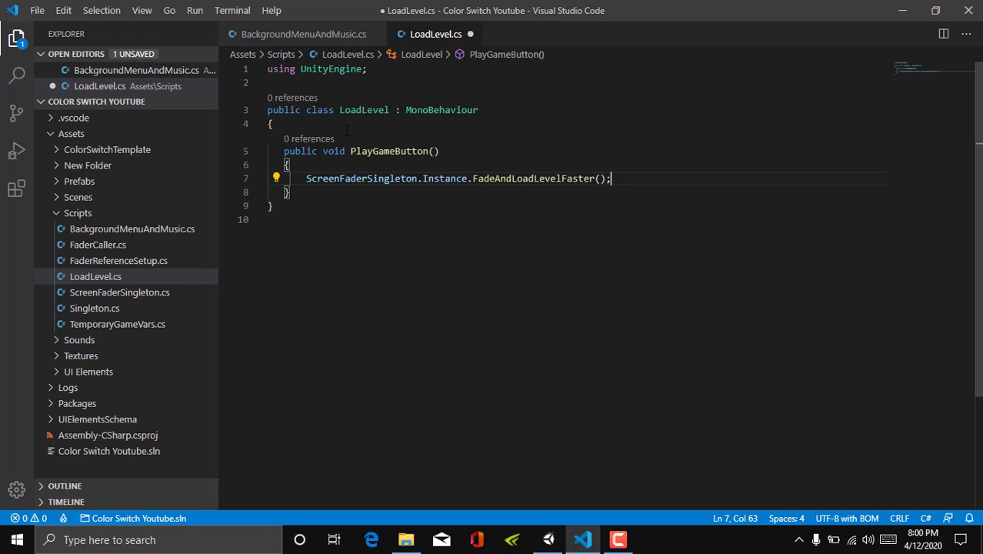
Step: Review the body of the FadeAndLoadLevelFaster method in ScreenFaderSingleton.cs
click(152, 295)
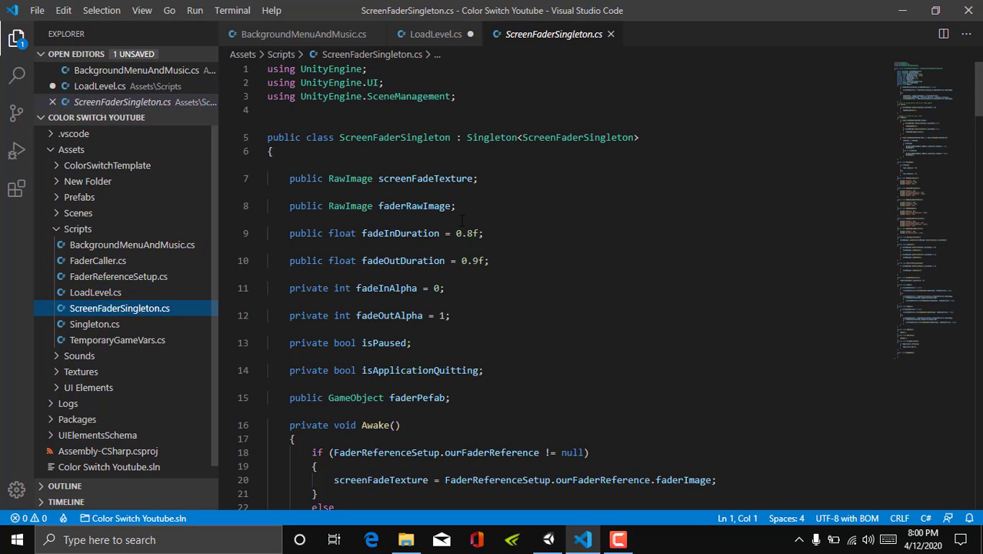
scroll(462, 220, down, 6)
scroll(462, 221, down, 5)
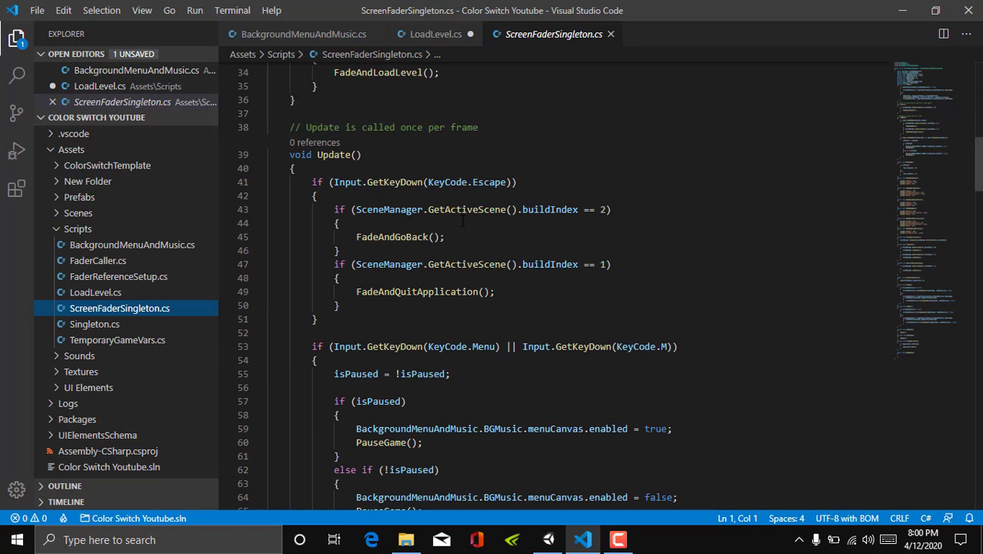
scroll(463, 221, down, 17)
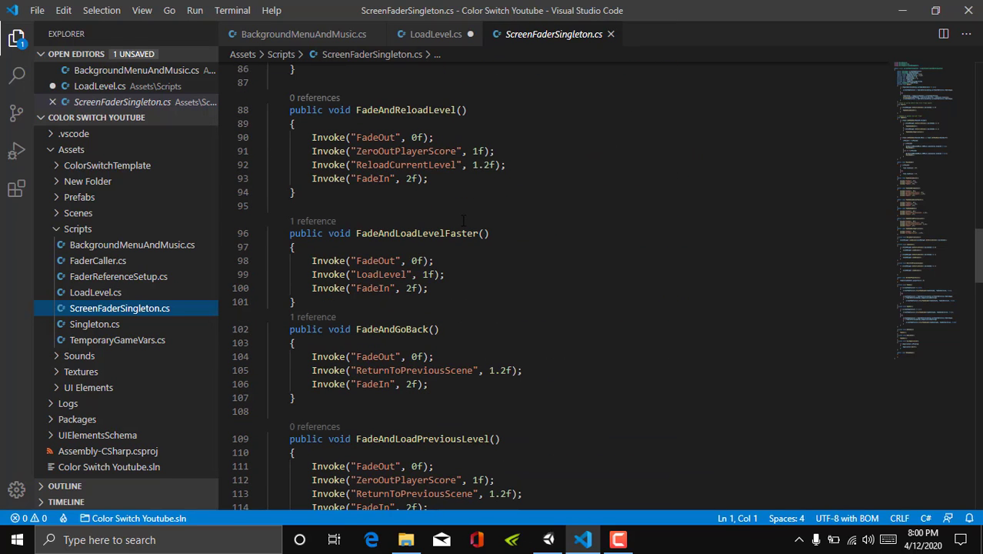
drag(309, 261, 428, 289)
click(301, 247)
Step: Return to LoadLevel.cs, save the script and switch to the Unity editor
click(435, 34)
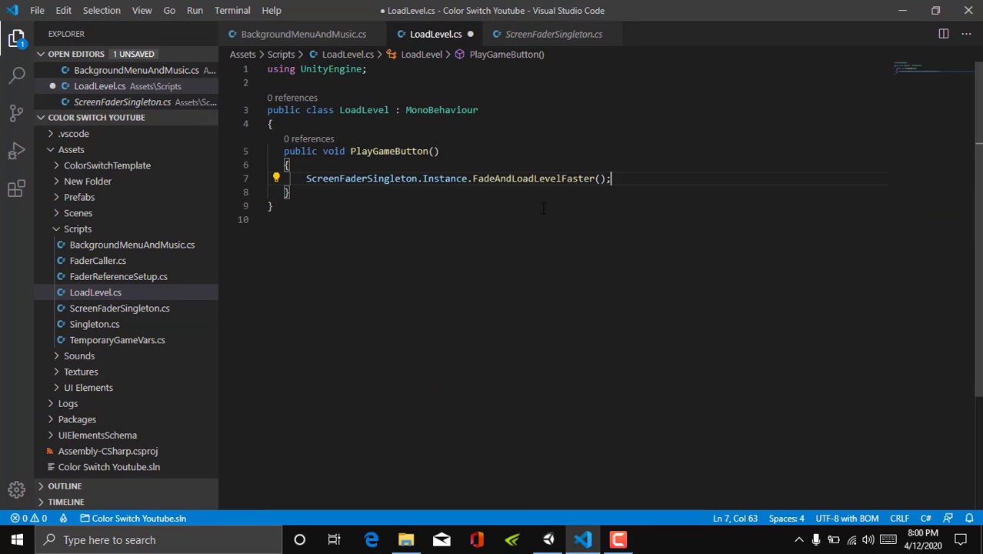
key(ctrl+s)
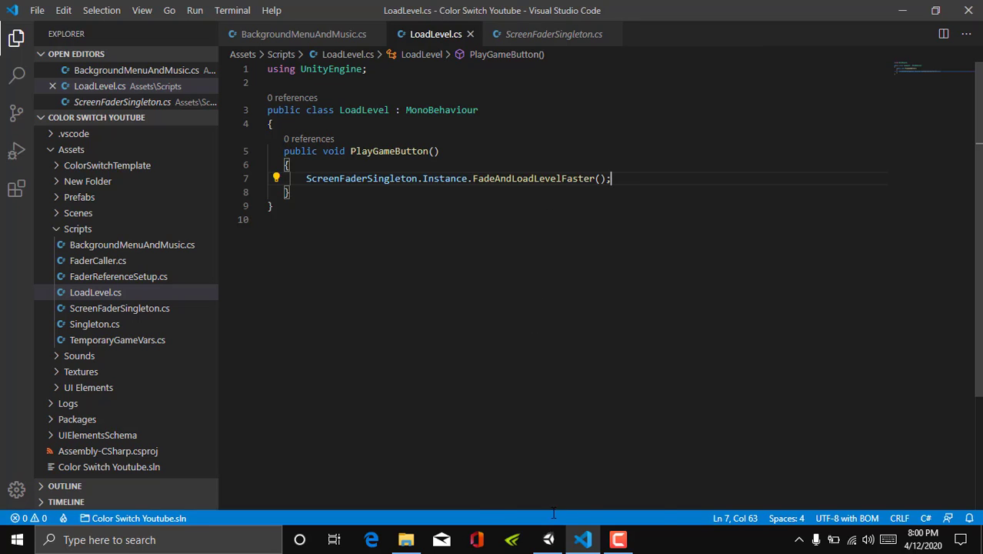
click(549, 540)
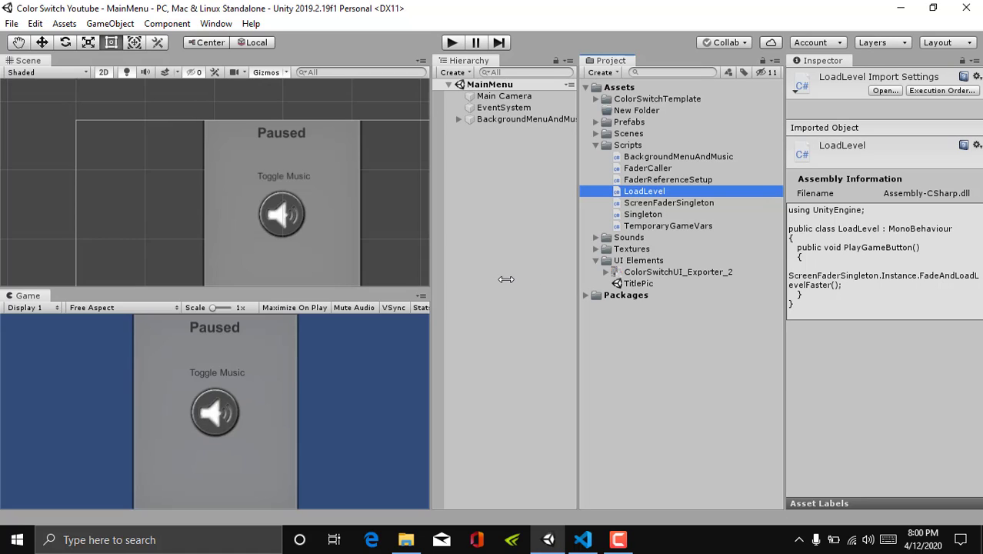
Step: Add a new UI Canvas at the root level of the MainMenu scene
click(506, 280)
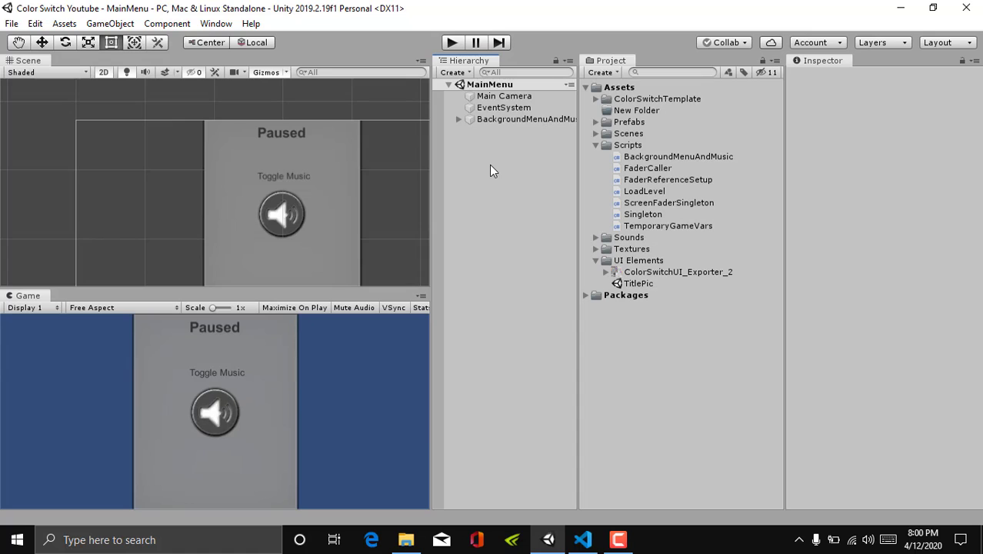
click(452, 73)
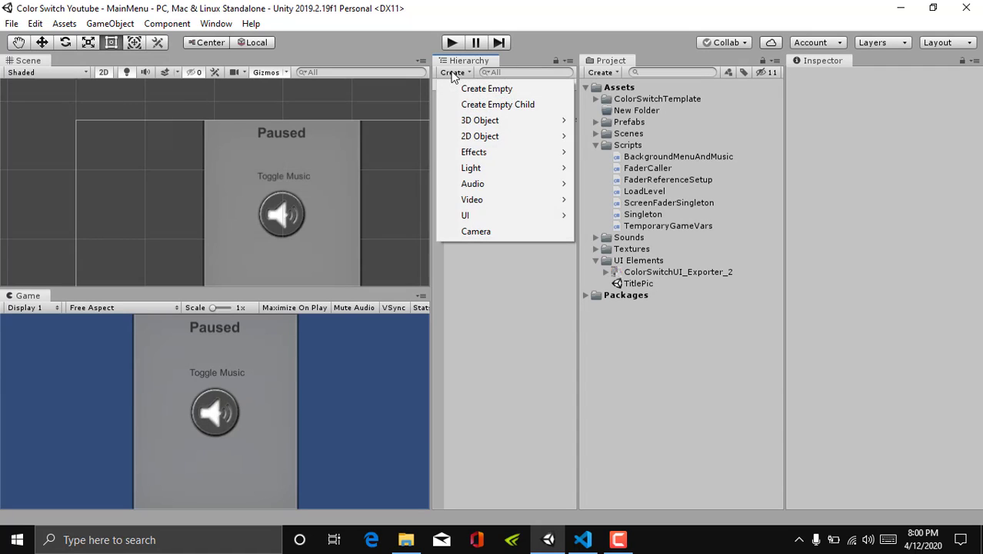
click(497, 286)
click(458, 73)
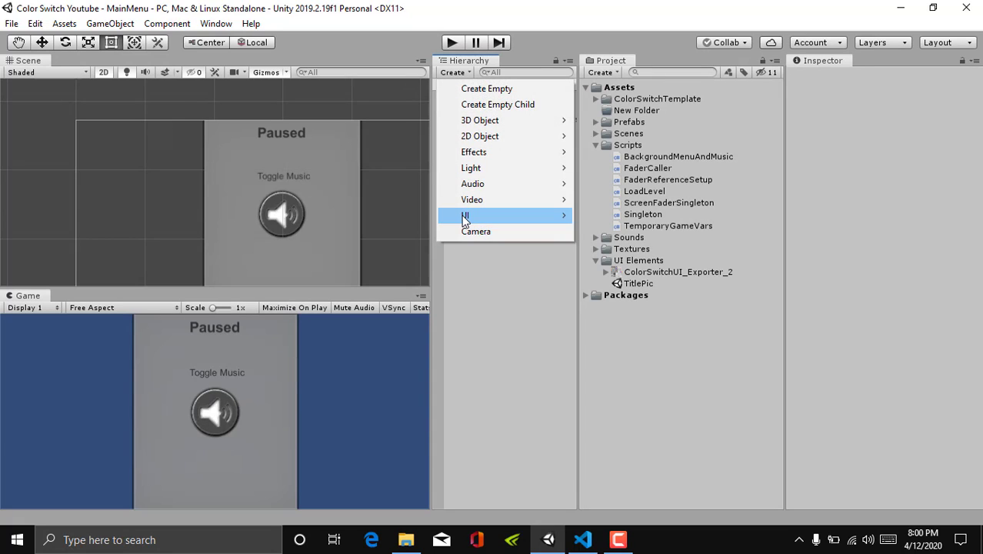
mouse_move(538, 219)
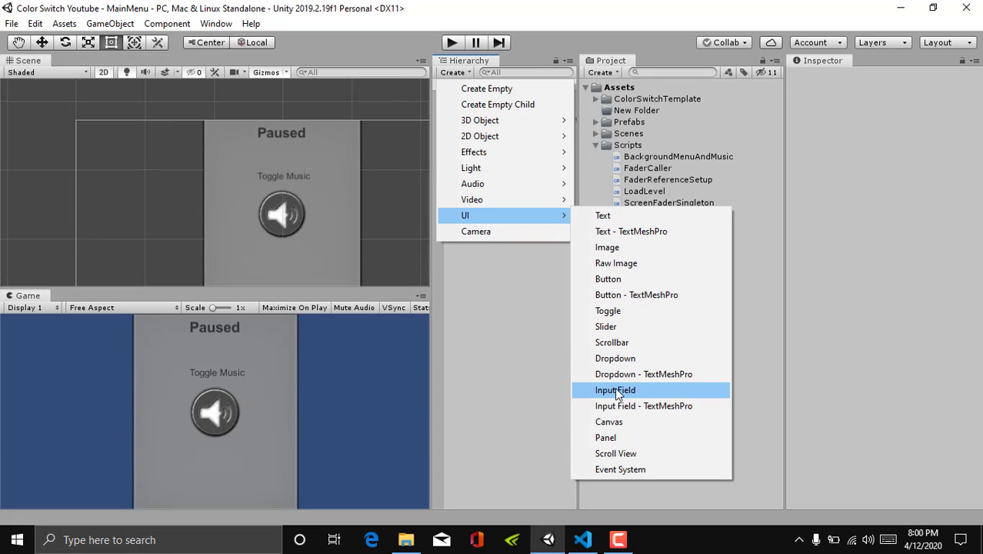
click(625, 422)
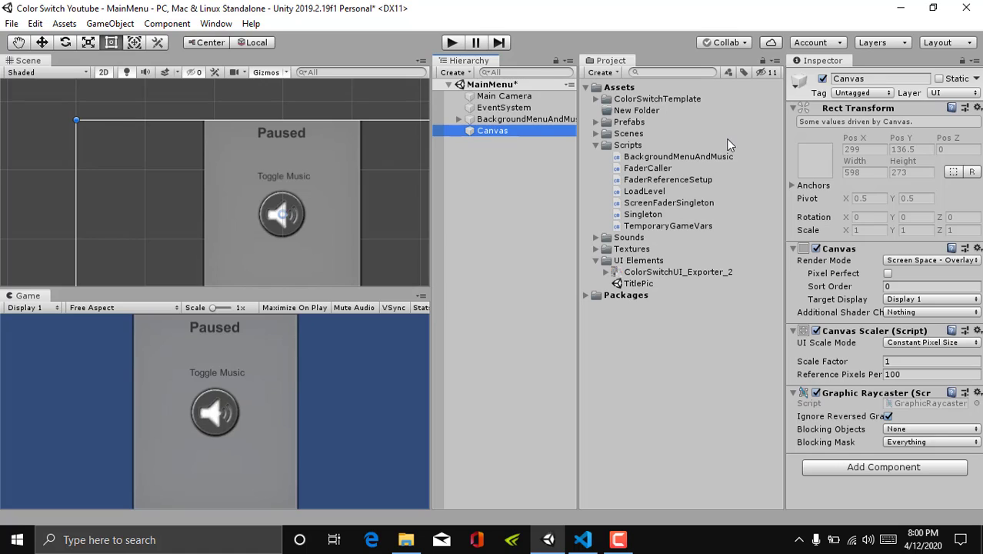
Step: Rename the new canvas as MenuCanvas
click(838, 80)
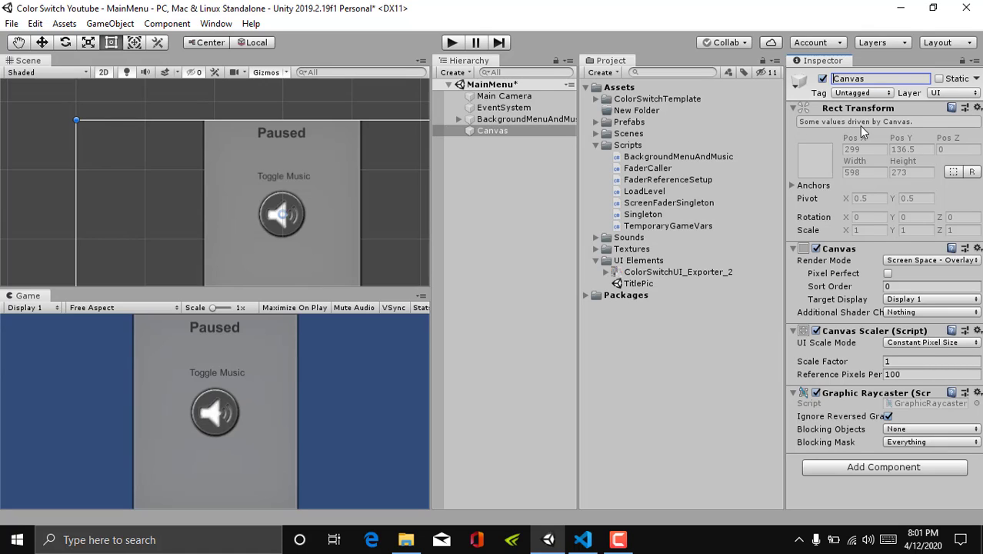
text(MEN)
key(BackSpace)
key(BackSpace)
key(BackSpace)
text(Menu)
key(Return)
click(530, 171)
Step: Set MenuCanvas's Canvas Scaler to Scale With Screen Size and its Match value to 1, fully towards Height
click(516, 131)
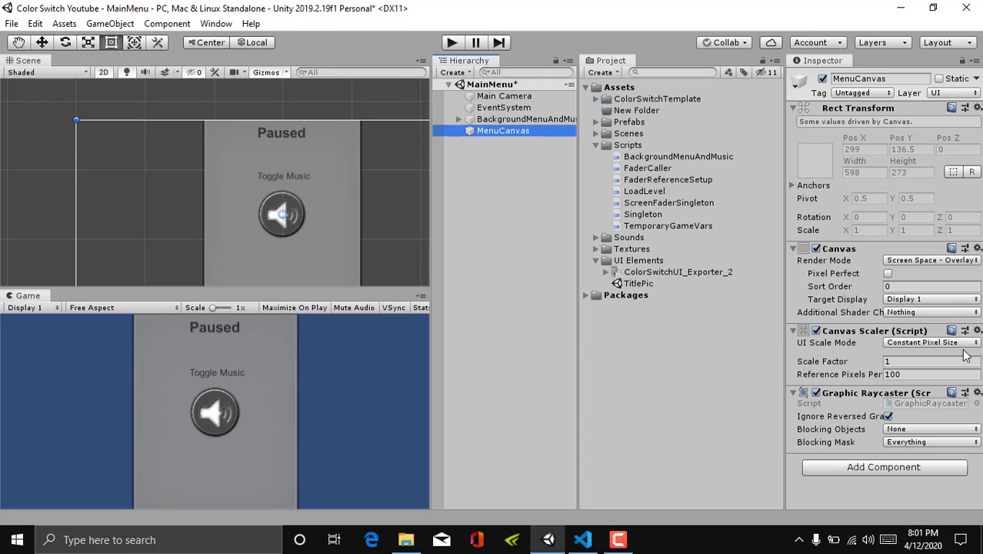
click(949, 345)
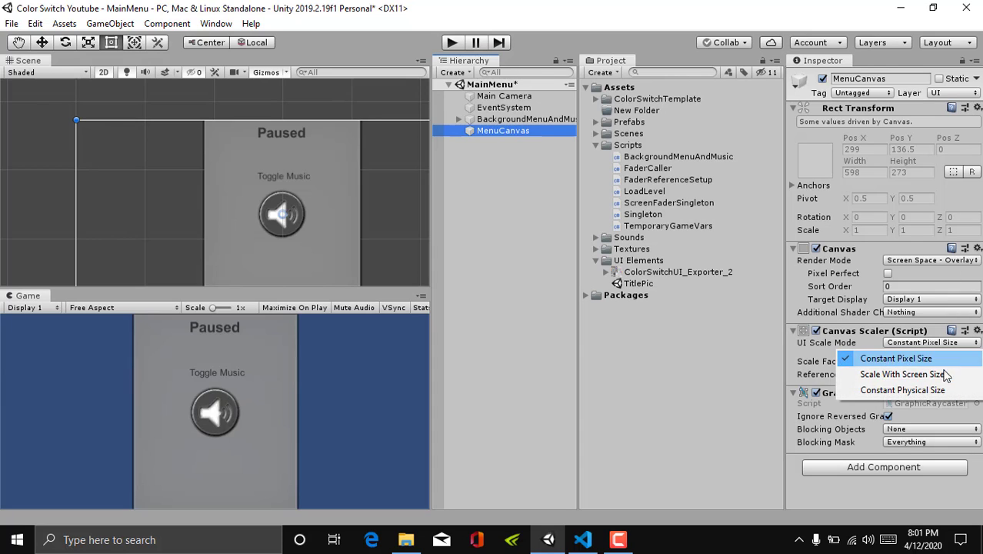
click(945, 374)
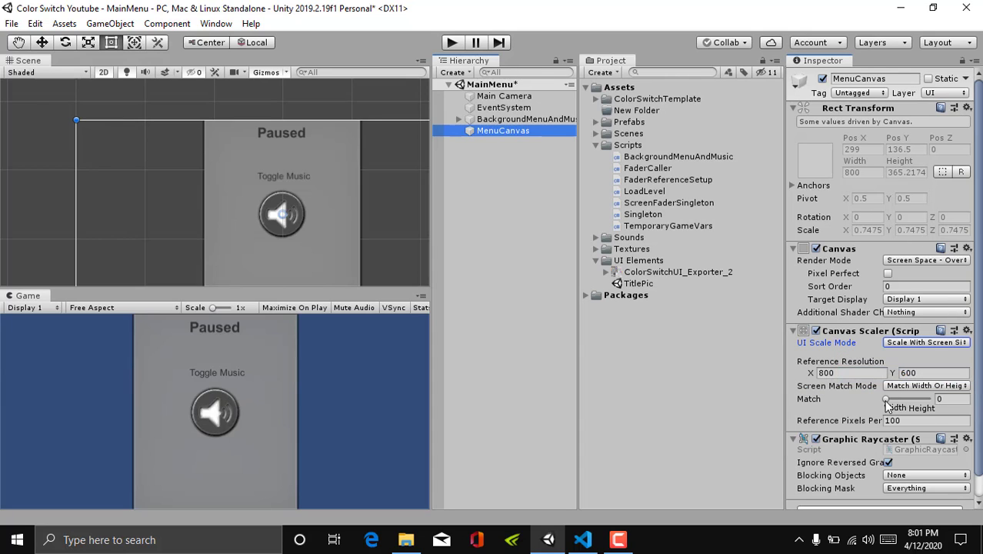
drag(886, 399, 952, 410)
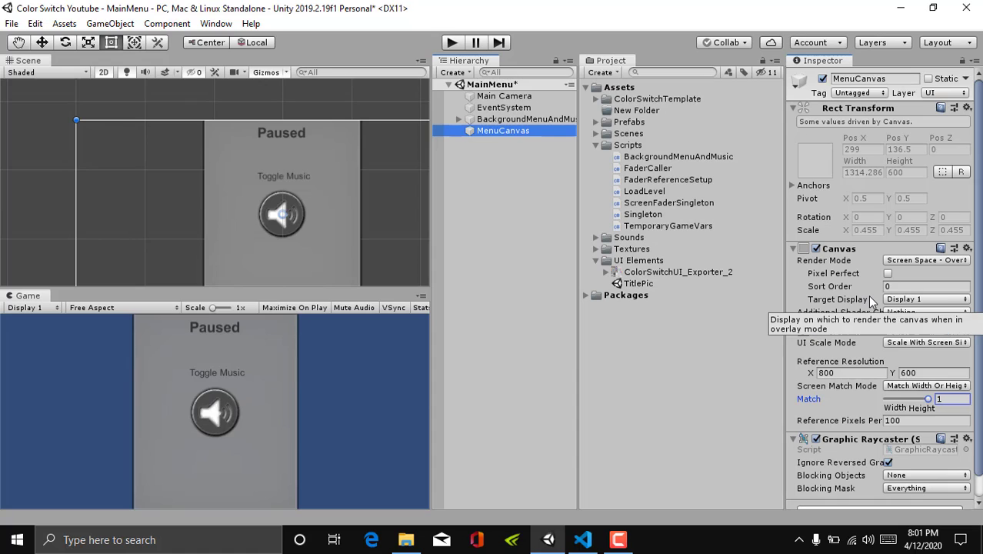
Step: Add a UI Image as a child of MenuCanvas
double_click(503, 134)
click(508, 193)
click(498, 133)
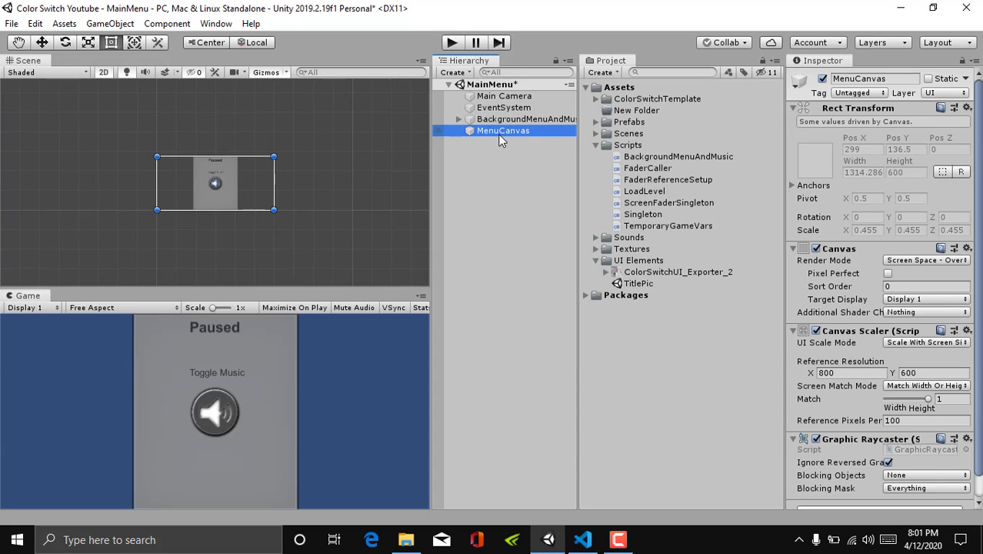
click(516, 179)
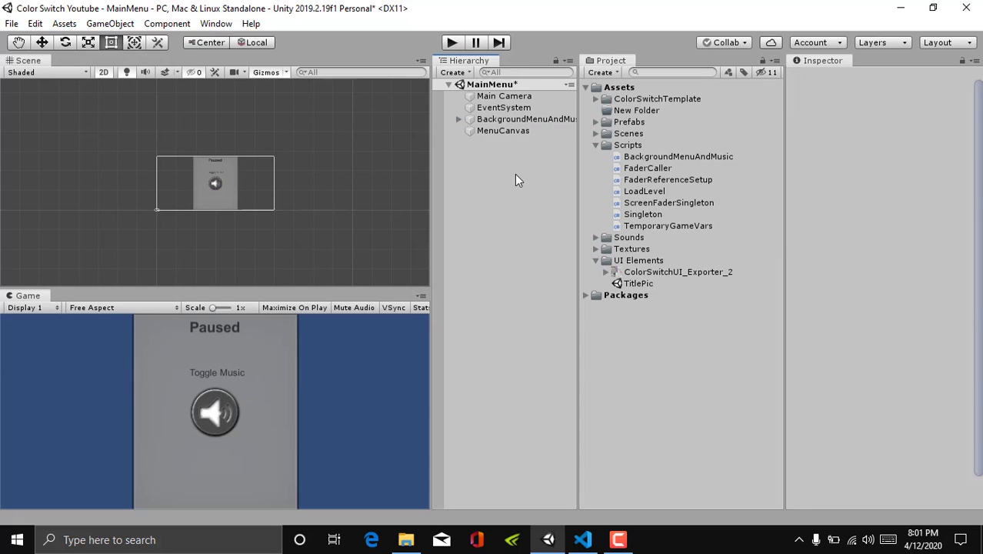
click(506, 131)
right_click(506, 130)
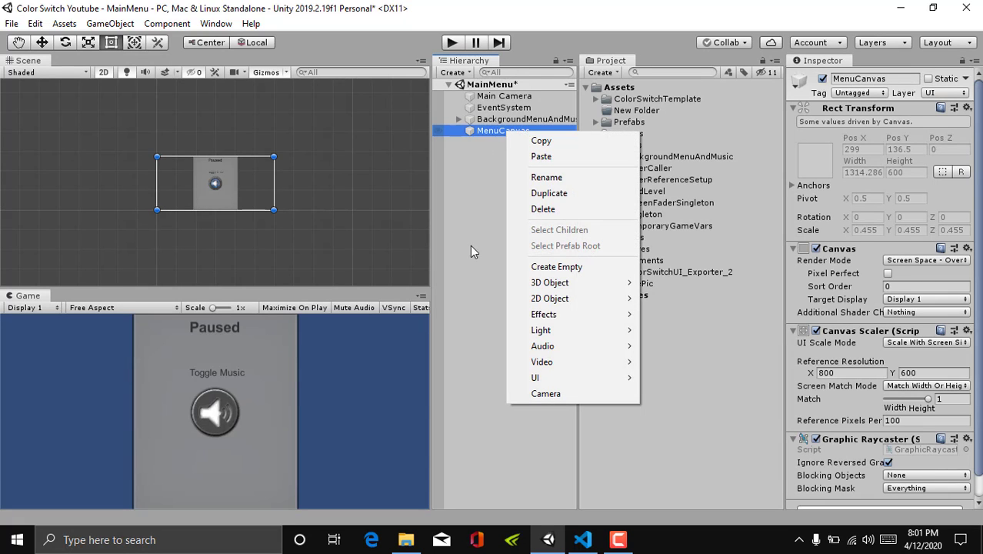
mouse_move(580, 376)
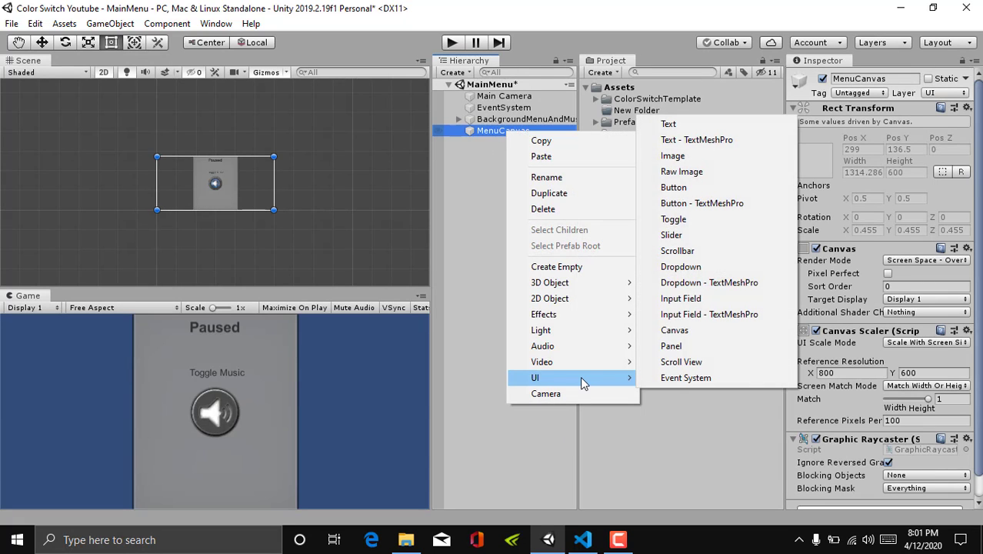
click(680, 157)
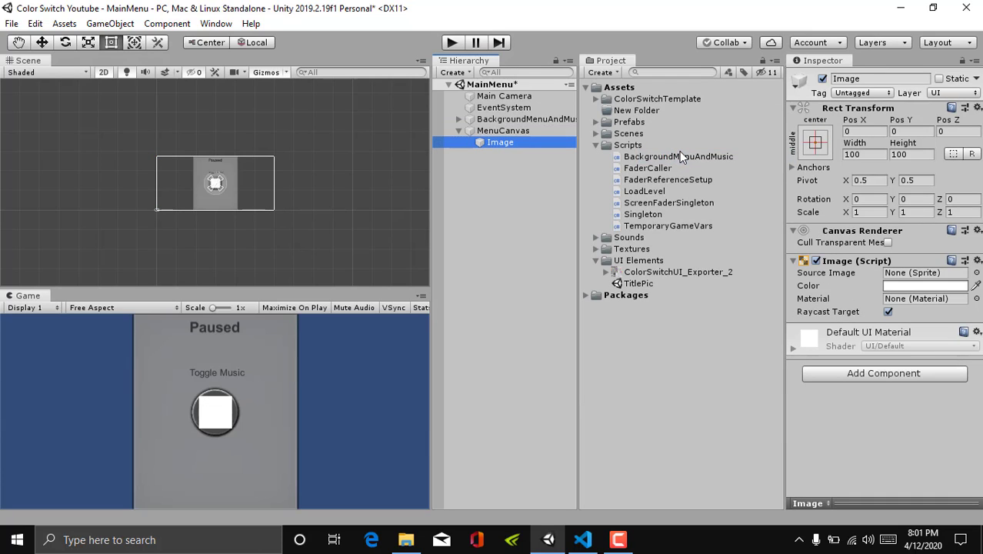
Step: Rename the image under MenuCanvas as TitleImage
click(862, 78)
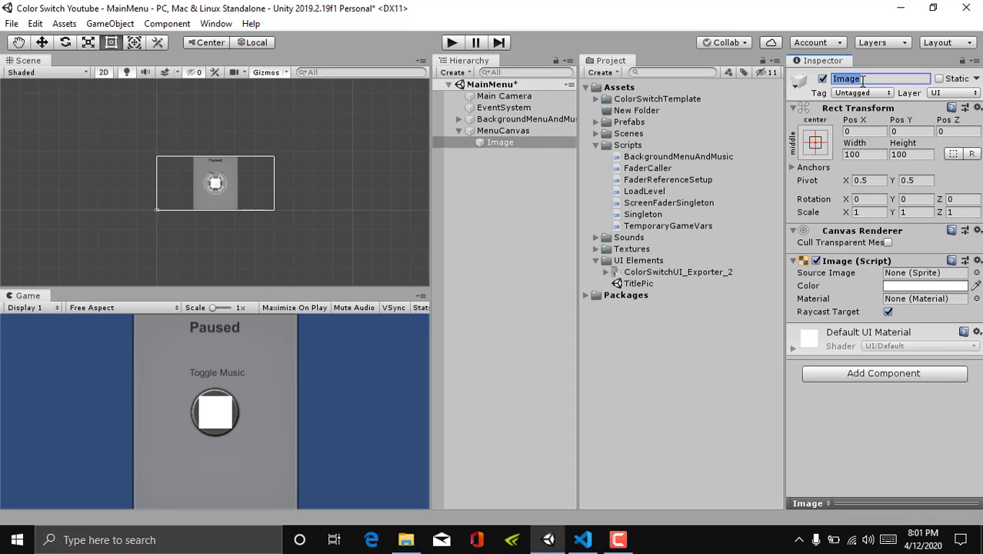
text(TitleImage)
key(Return)
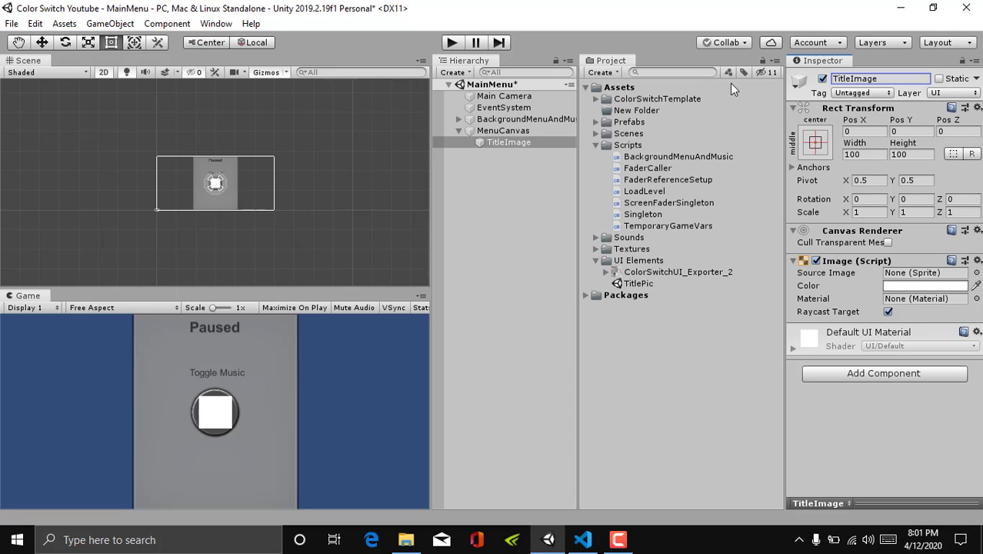
click(510, 198)
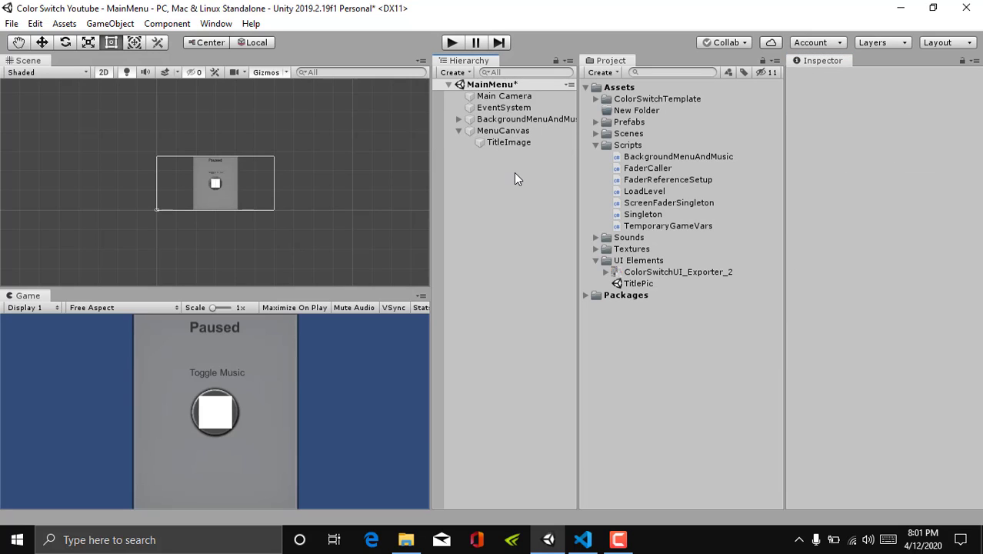
click(511, 143)
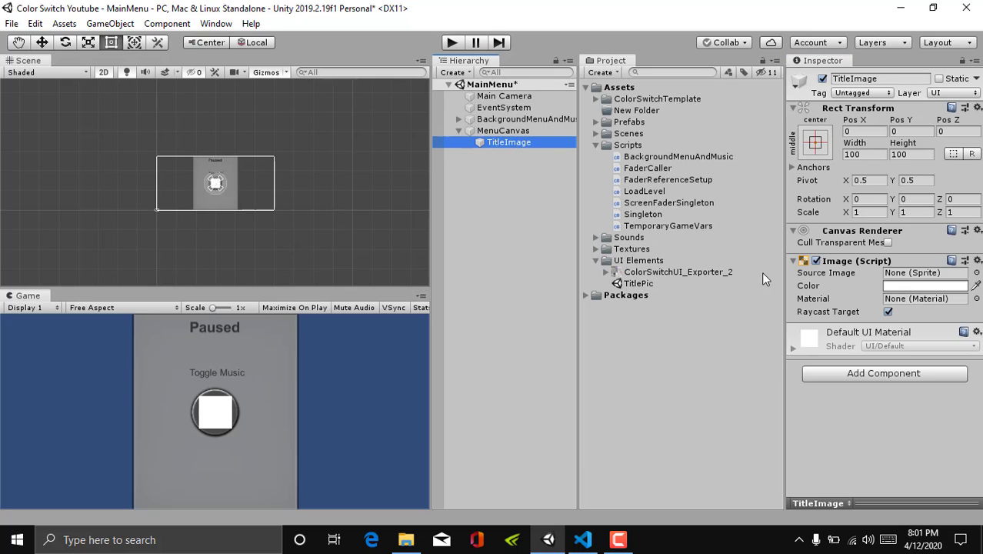
click(522, 183)
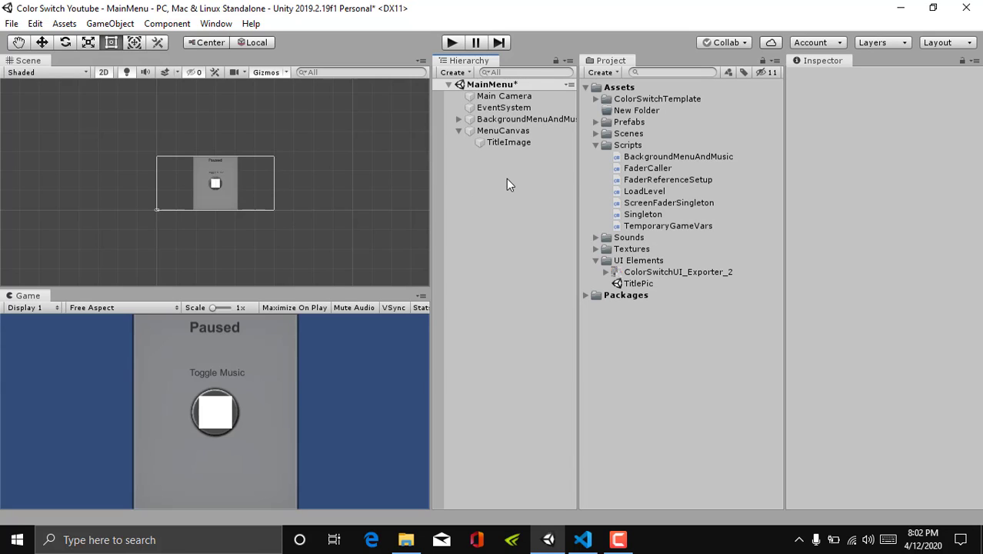
Step: Expand the ColorSwitchTemplate folder and inspect the import settings of the TitleText-ure and ColorSwitchUI_Exporter_2 sprites
click(598, 100)
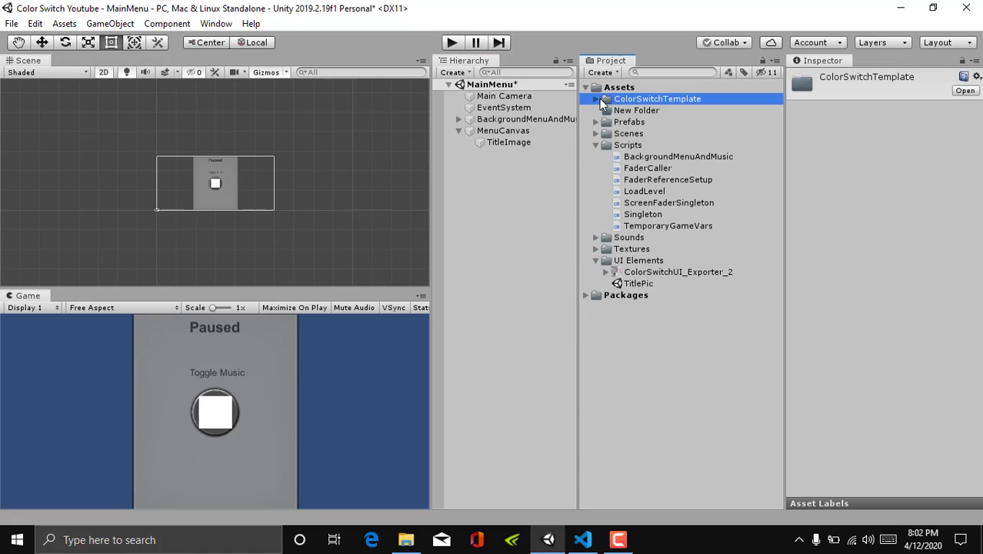
click(597, 99)
click(668, 113)
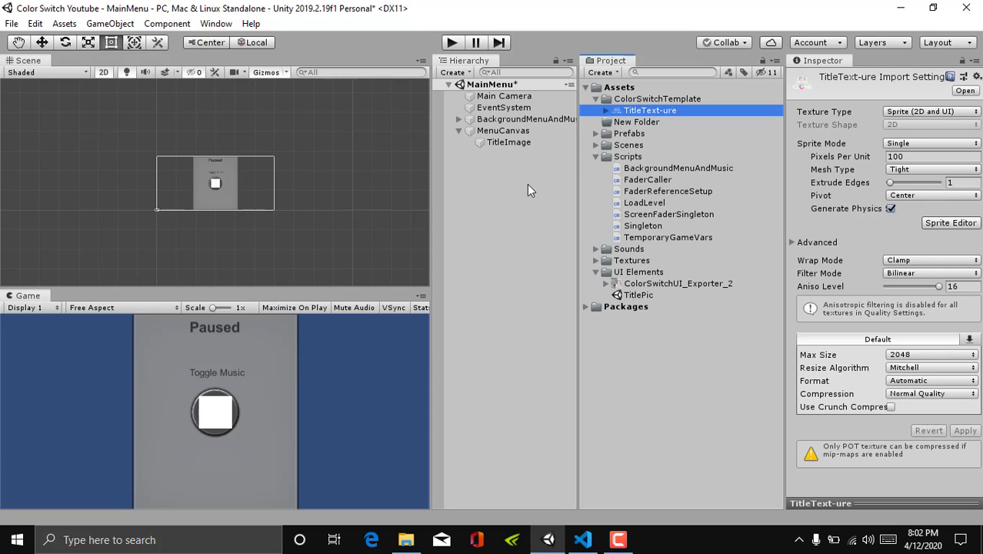
click(711, 284)
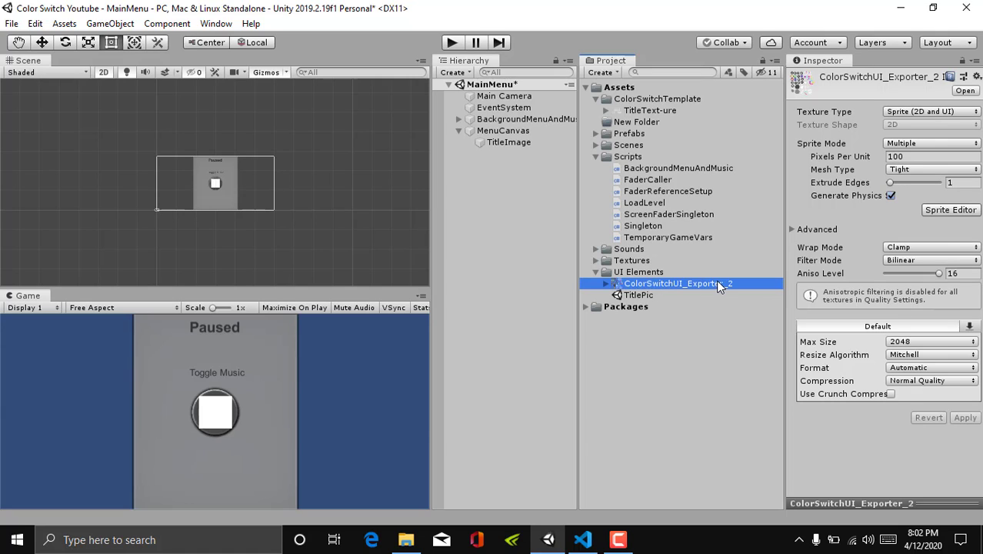
click(648, 110)
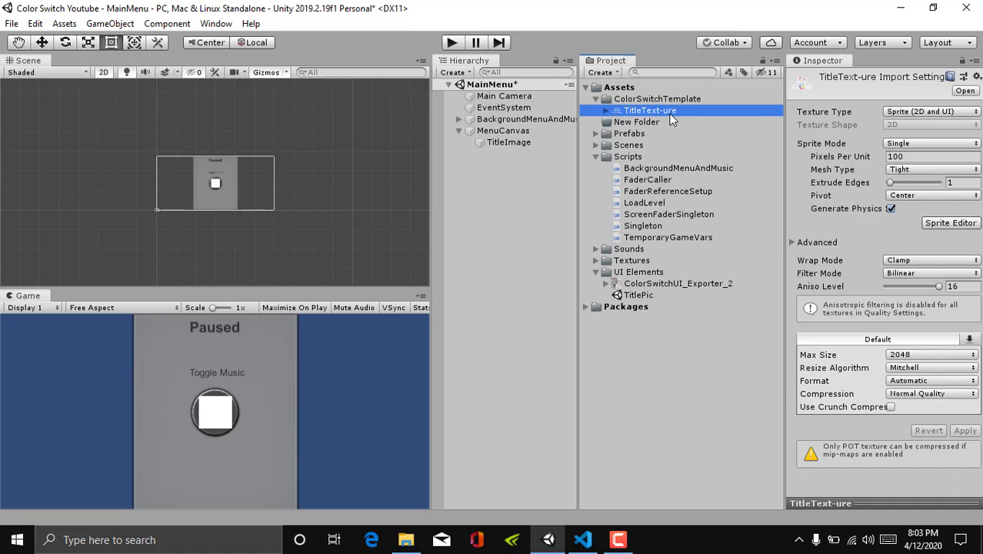
click(647, 320)
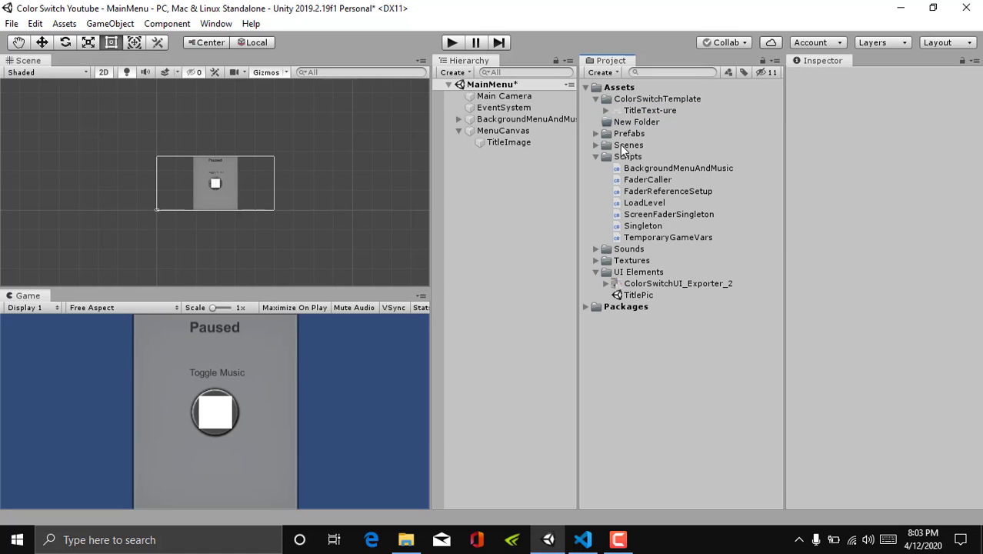
Step: Delete the TitlePic package from the UI Elements folder
click(633, 296)
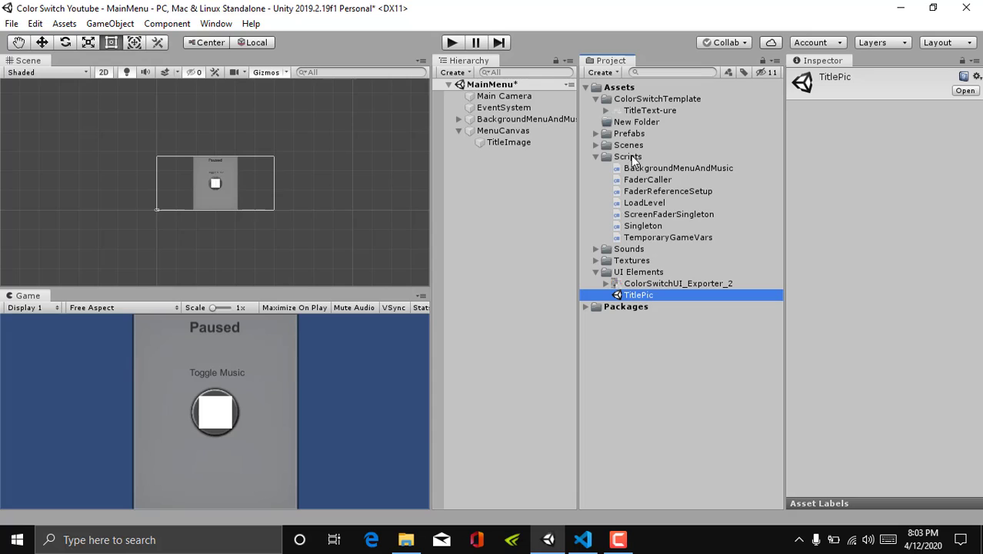
click(699, 321)
click(642, 303)
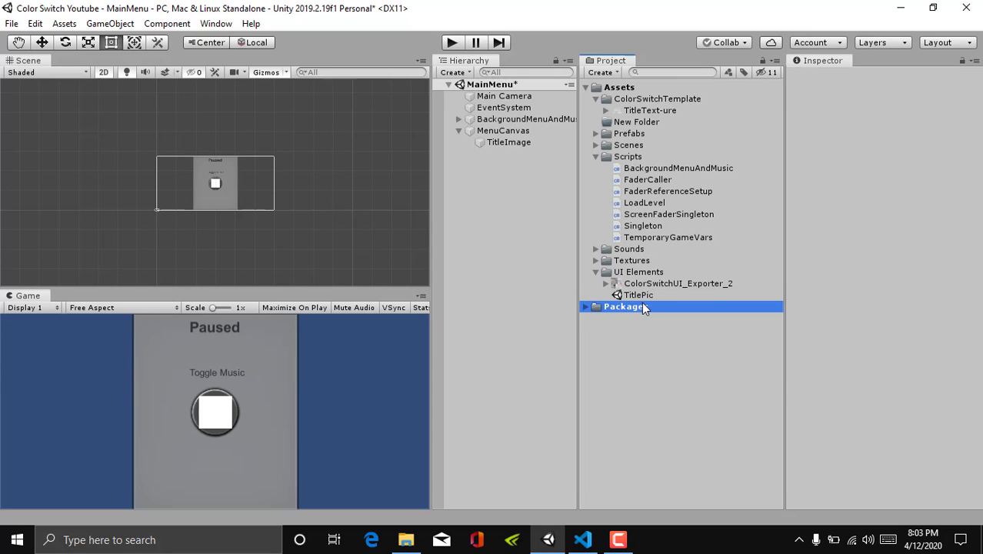
click(642, 296)
key(Delete)
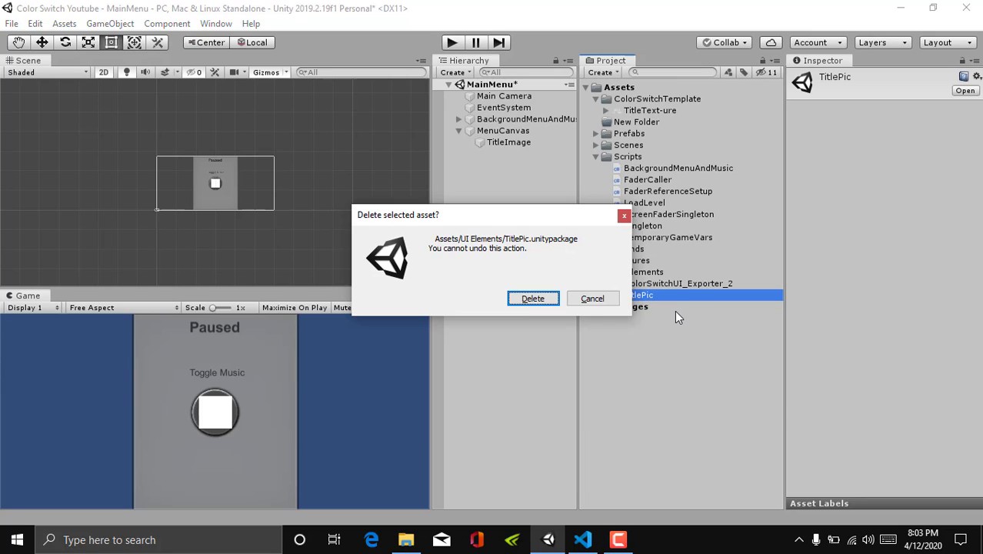
click(590, 297)
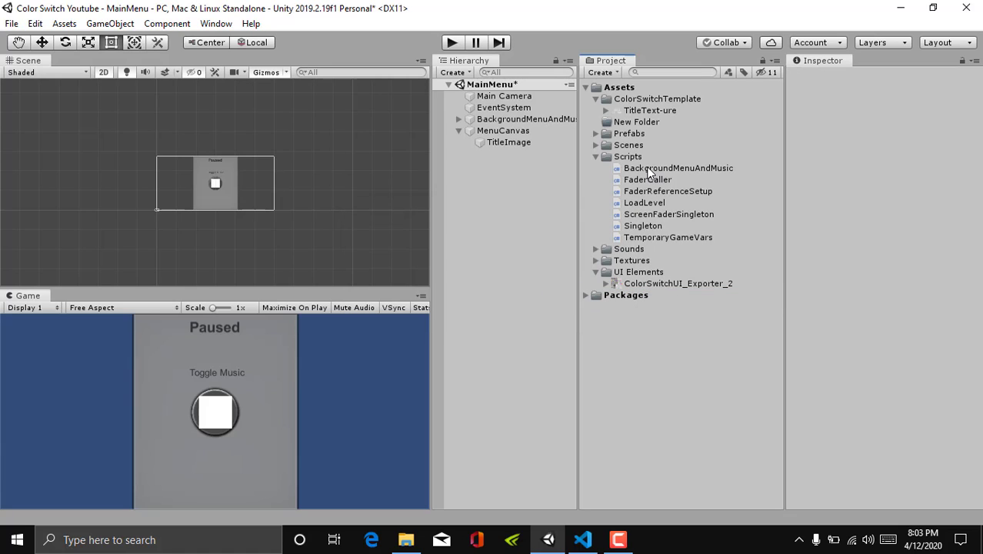
Step: Move the TitleText-ure sprite into the UI Elements folder and delete the ColorSwitchTemplate folder
drag(626, 108, 628, 271)
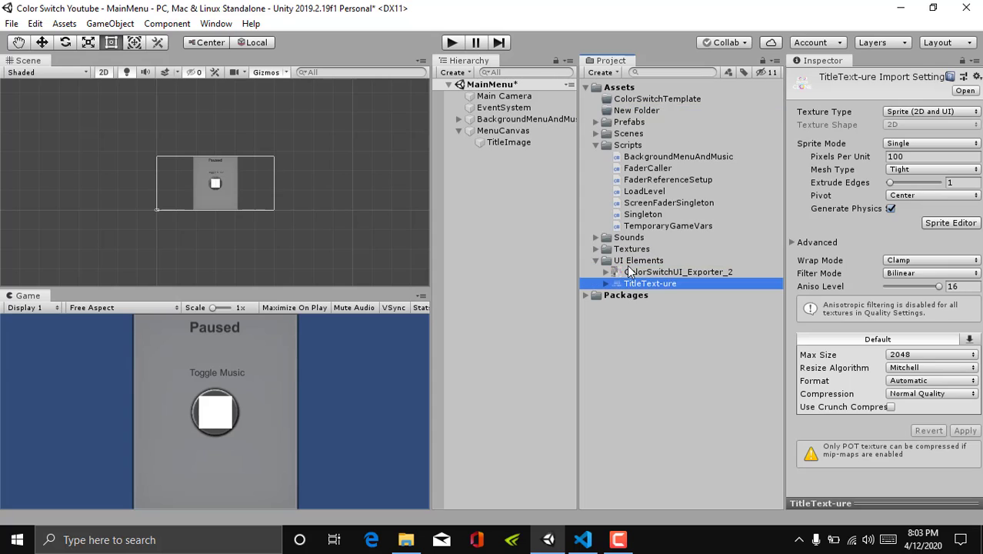
click(656, 99)
key(Delete)
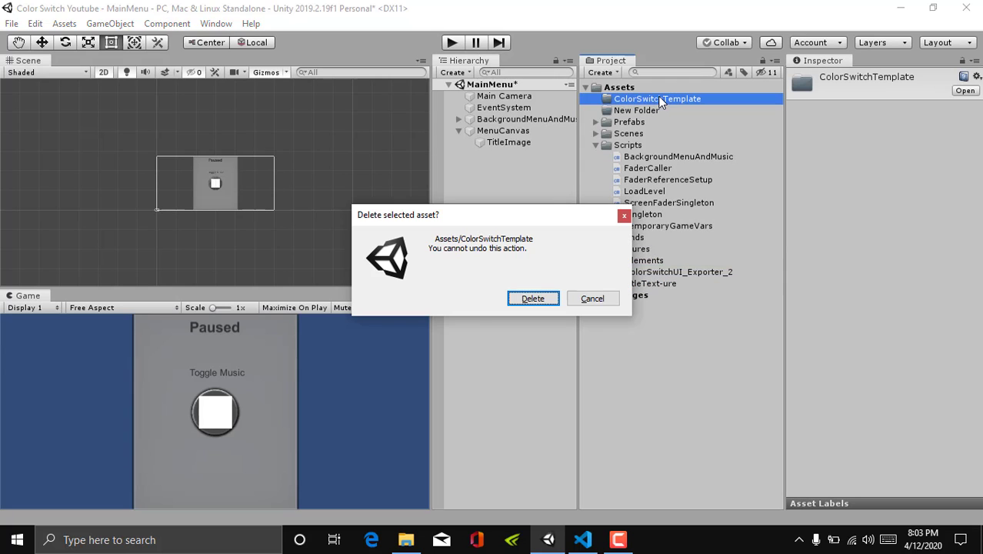
click(525, 298)
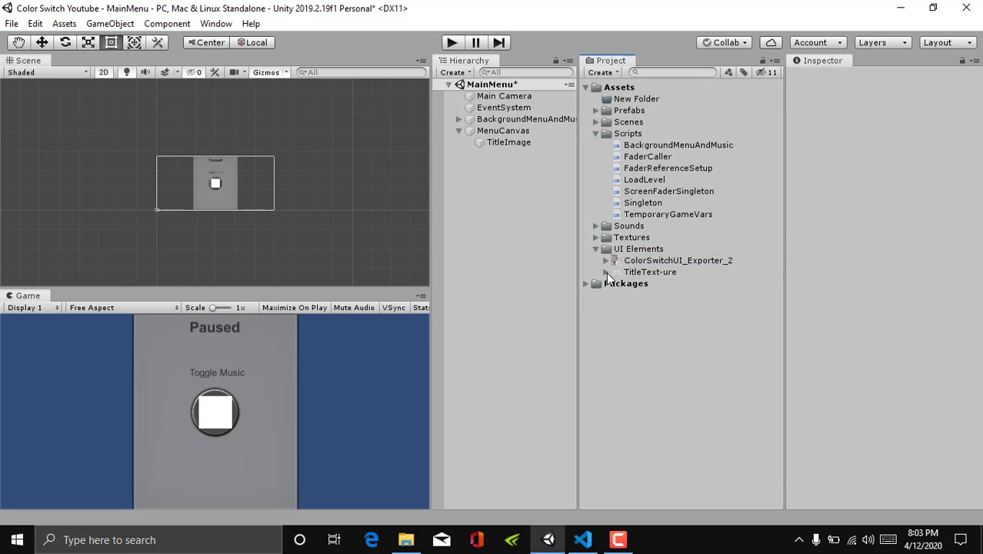
Step: Assign the TitleText-ure sprite from UI Elements as the source image of TitleImage
click(606, 271)
click(606, 272)
click(508, 143)
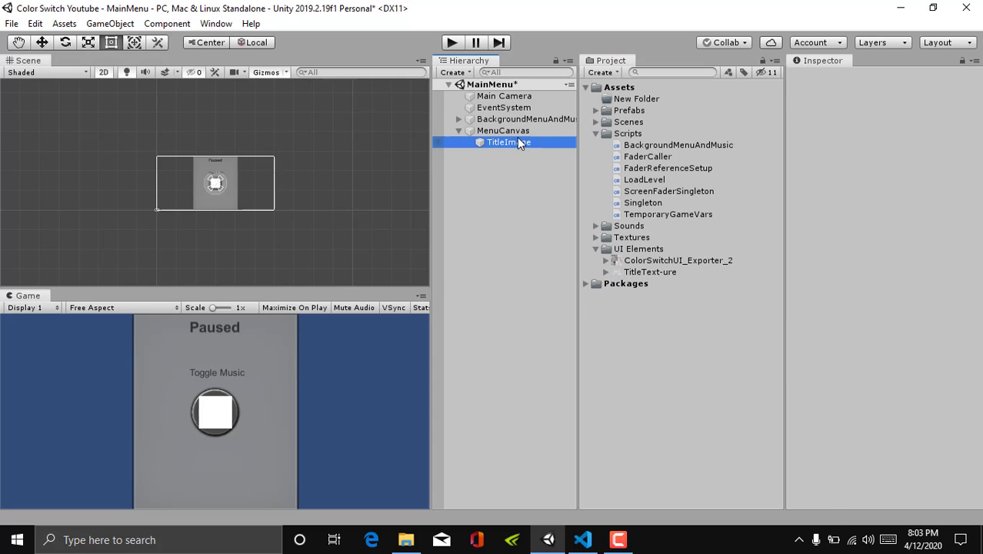
drag(655, 271, 902, 279)
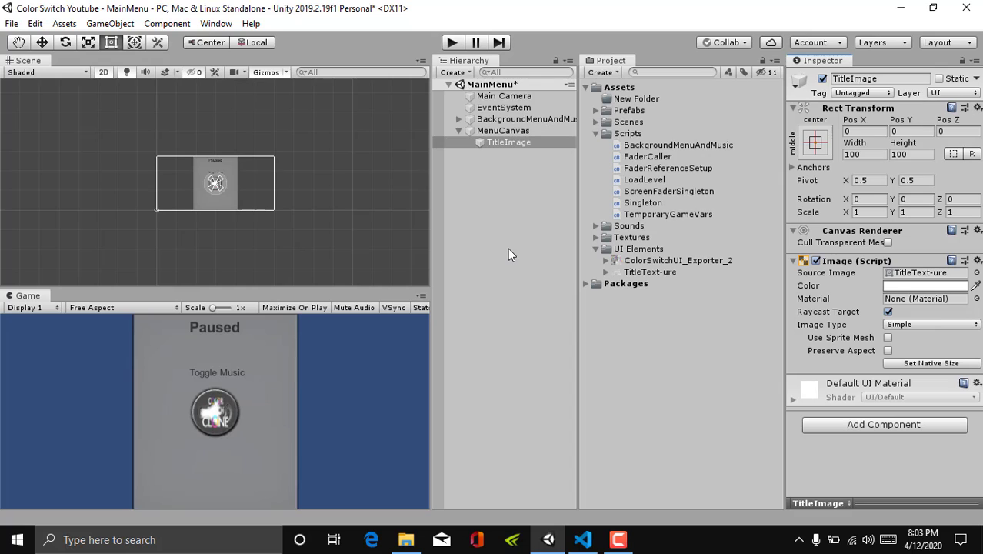
Step: Deactivate the BackgroundMenuAndMusic object in the scene
click(527, 119)
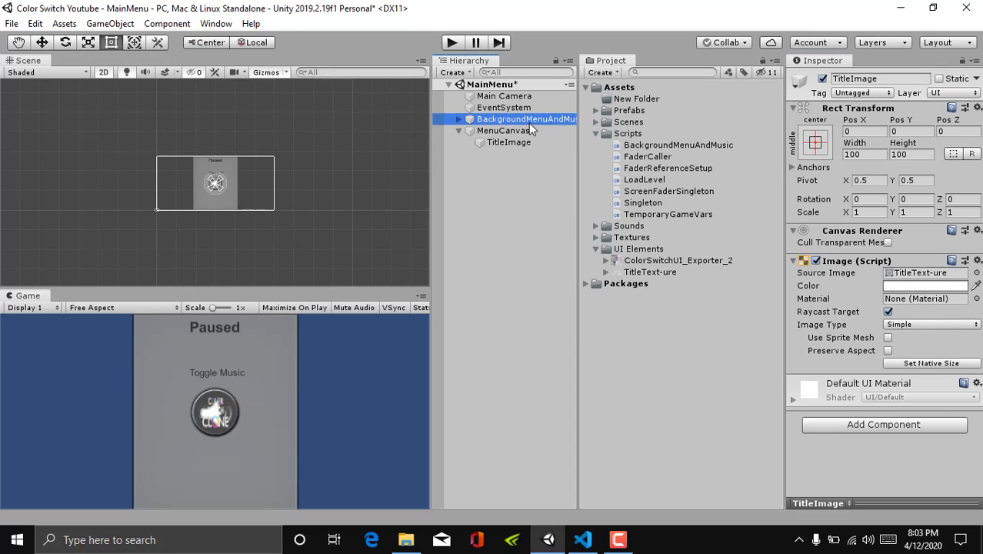
click(822, 78)
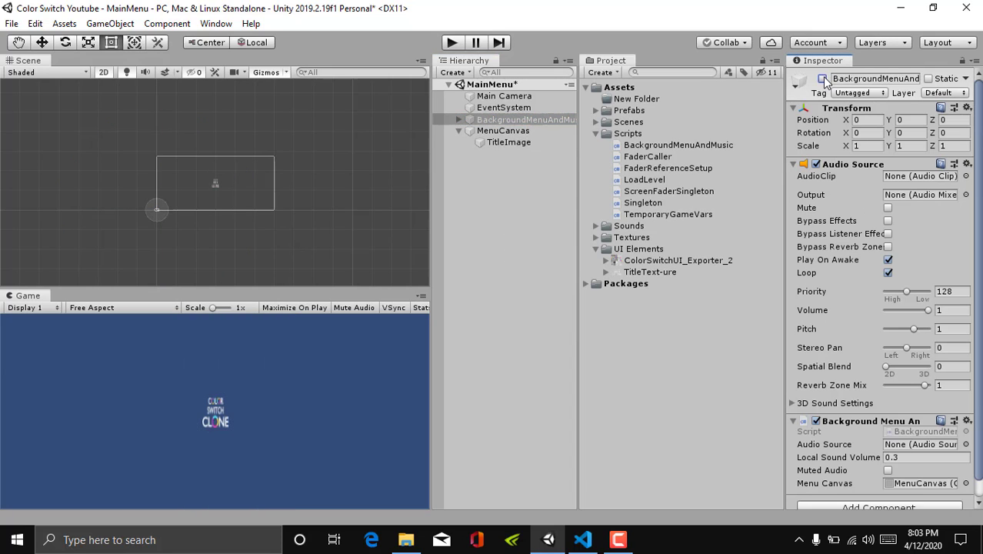
click(497, 148)
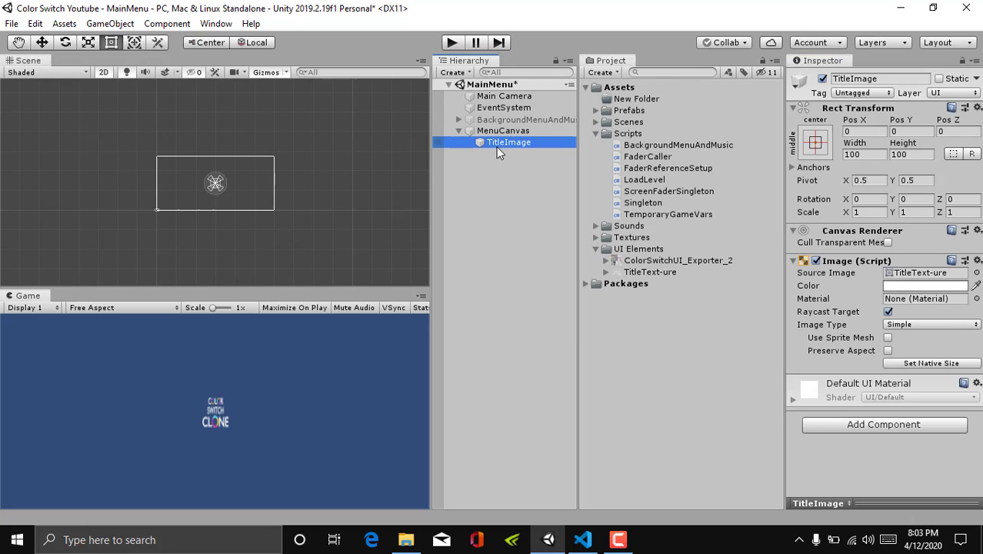
Step: Set the Main Camera's background color to black (000000)
click(504, 96)
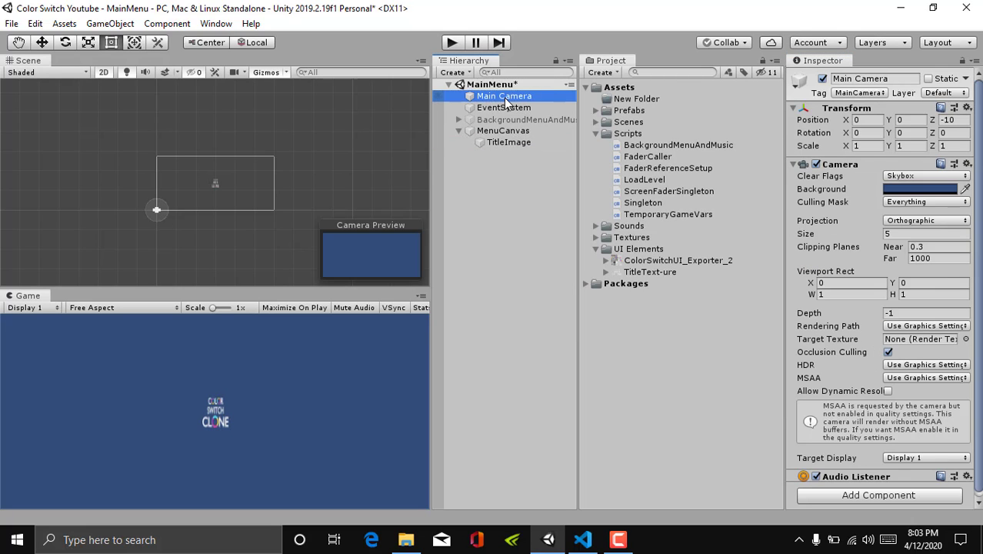
click(913, 192)
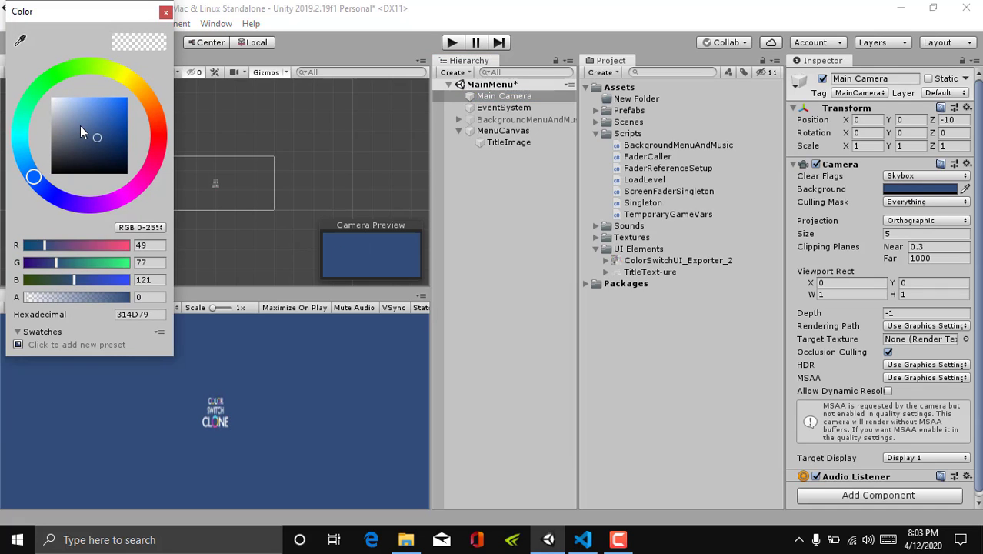
drag(102, 138, 48, 181)
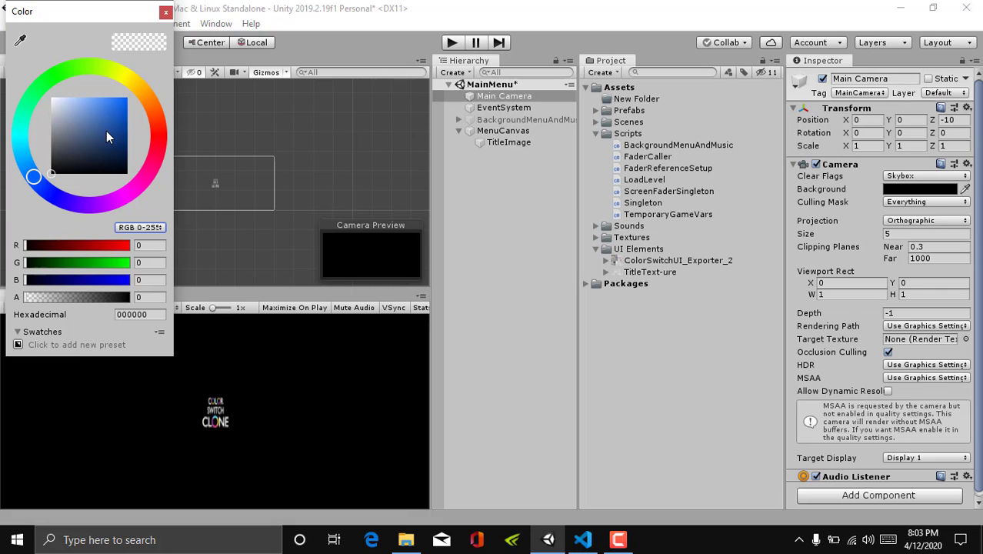
click(165, 13)
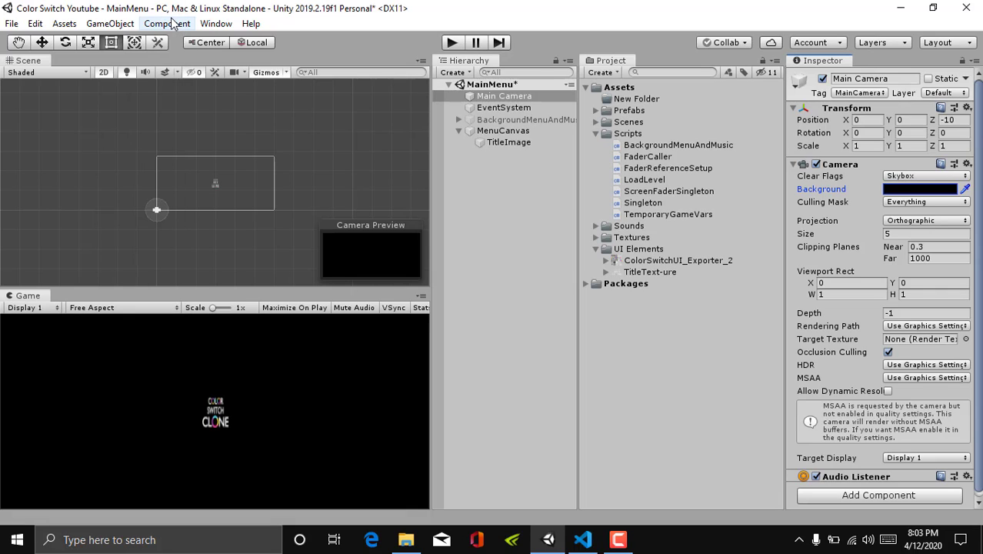
Step: Move TitleImage up along its Y axis to a Pos Y of about 154
click(508, 143)
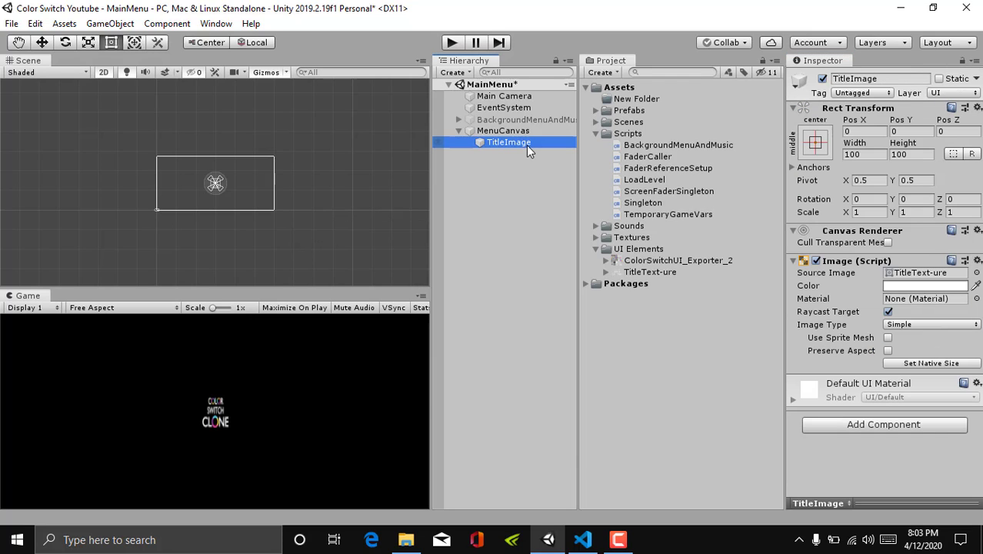
click(42, 42)
mouse_move(211, 129)
mouse_down()
mouse_move(215, 90)
mouse_move(212, 117)
mouse_up()
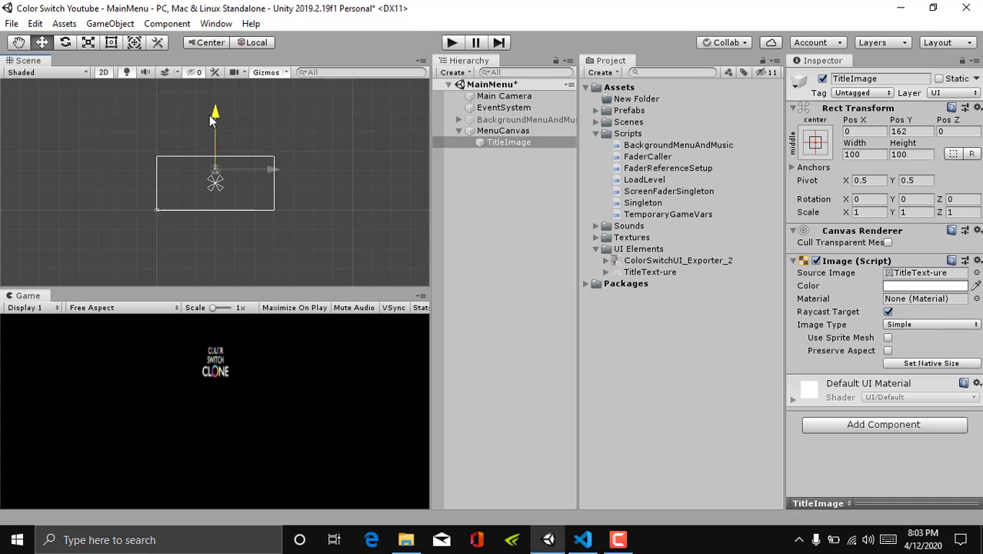
Step: Set TitleImage's width and height to 500 and lower it to a Pos Y of about 49
click(863, 156)
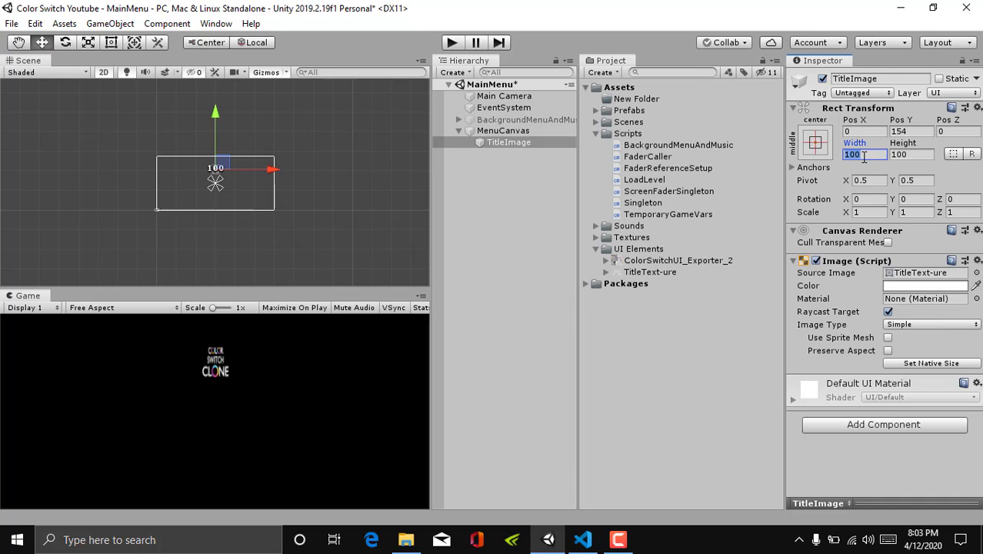
text(500)
click(900, 154)
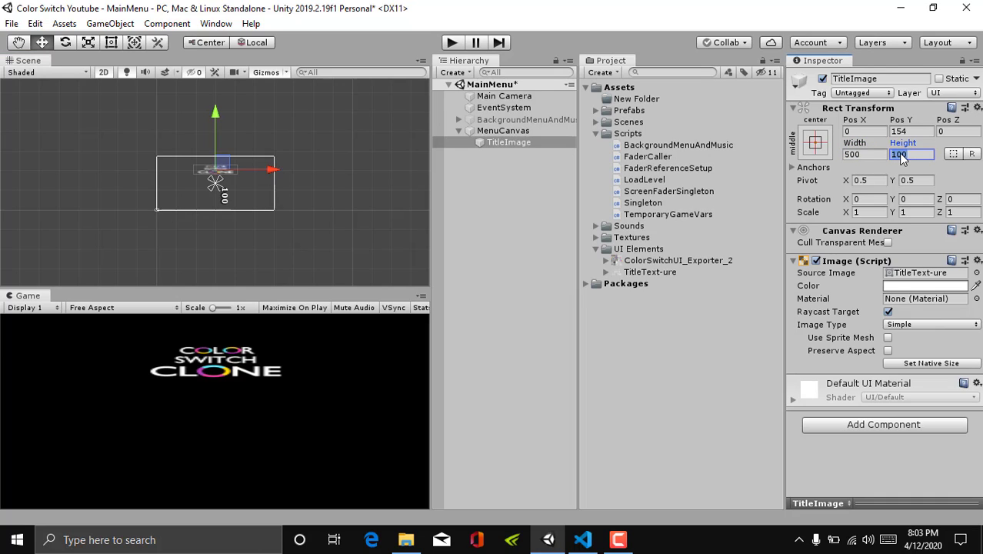
text(500)
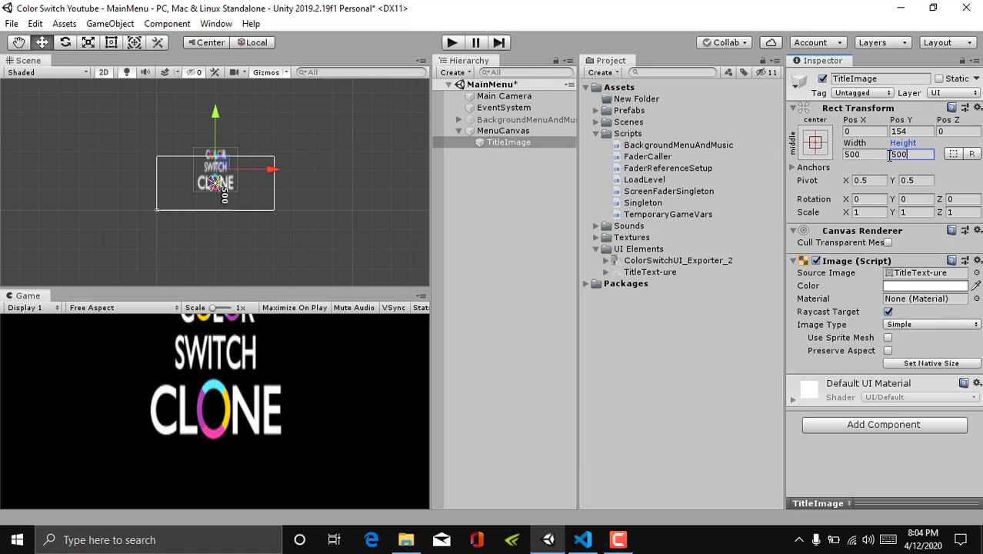
drag(216, 107, 215, 130)
Step: Reduce TitleImage's width and height to 400 each
click(862, 155)
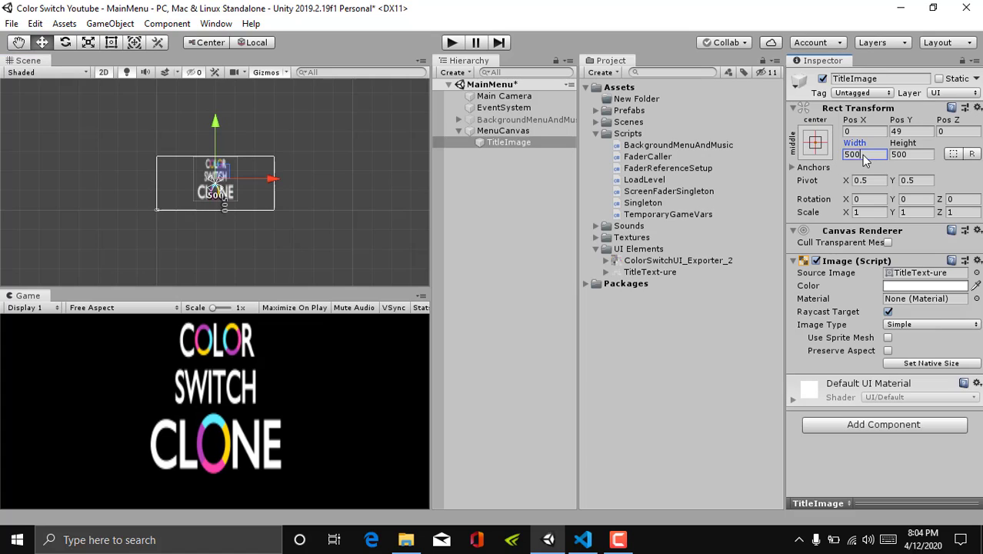
text(400)
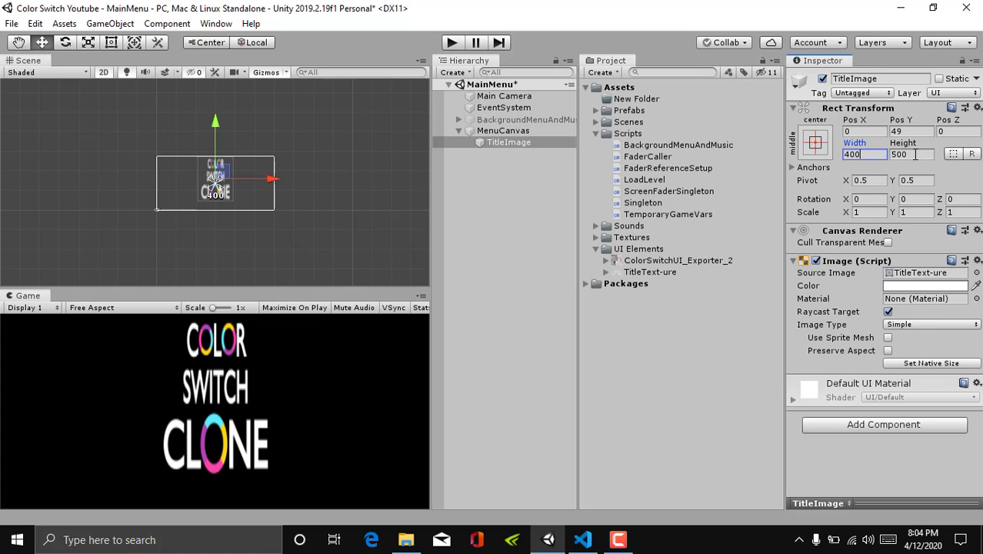
click(912, 154)
text(400)
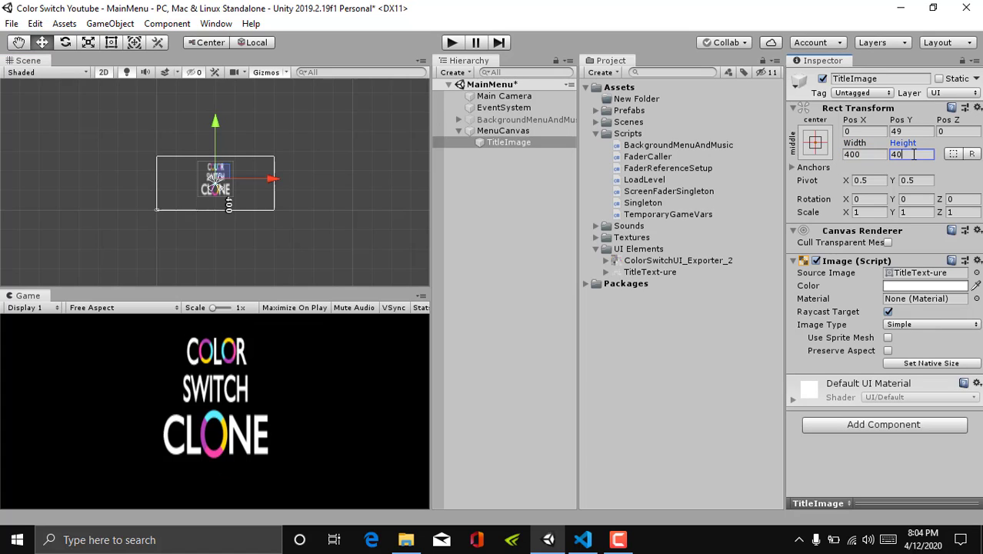
Step: Resize TitleImage to a width of 350 and height of 200, and raise it to a Pos Y of about 170
click(856, 158)
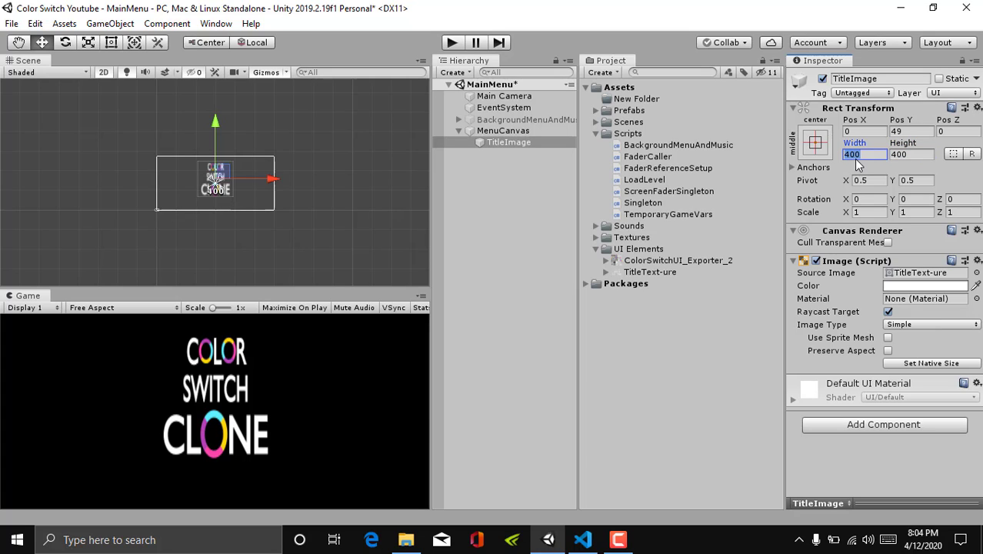
text(350)
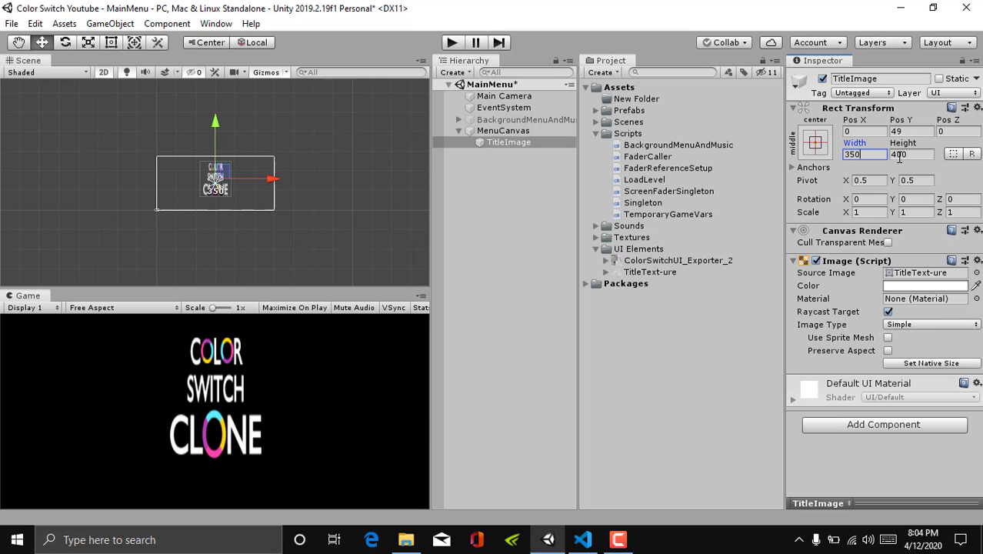
click(913, 155)
text(200)
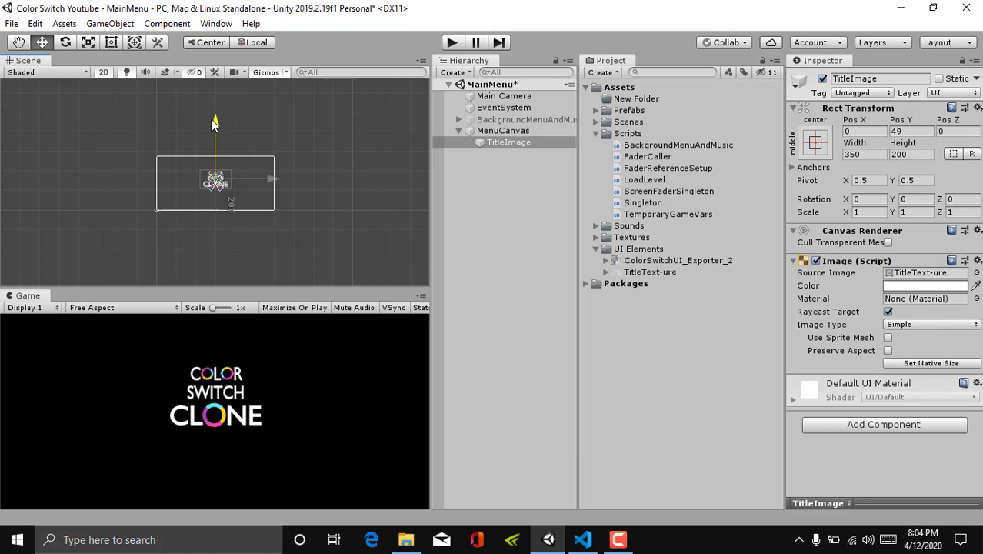
drag(215, 120, 215, 116)
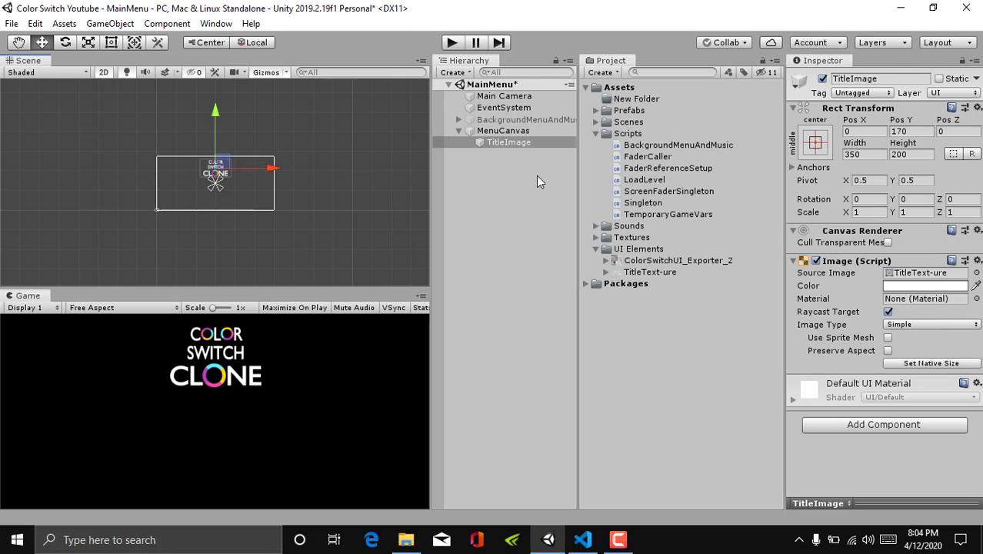
click(533, 172)
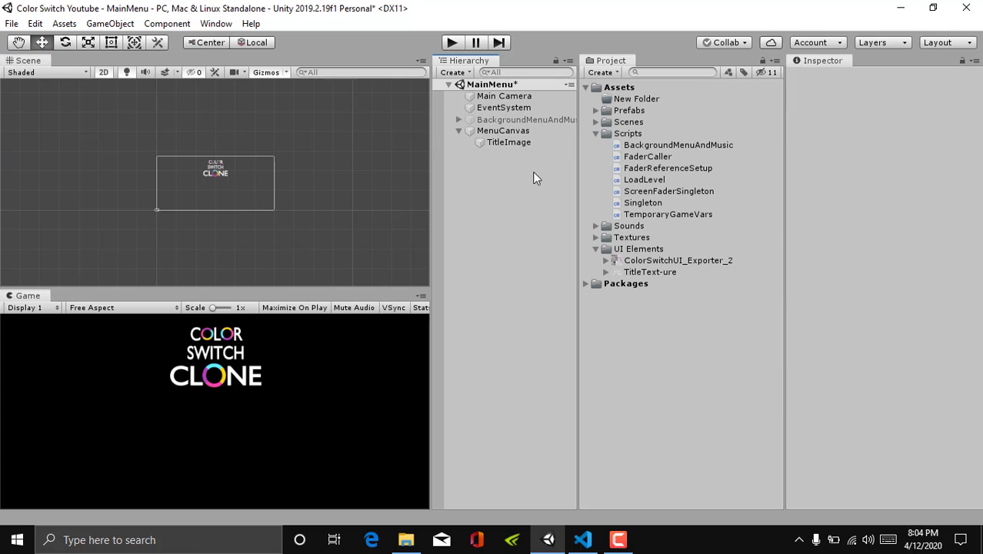
click(509, 147)
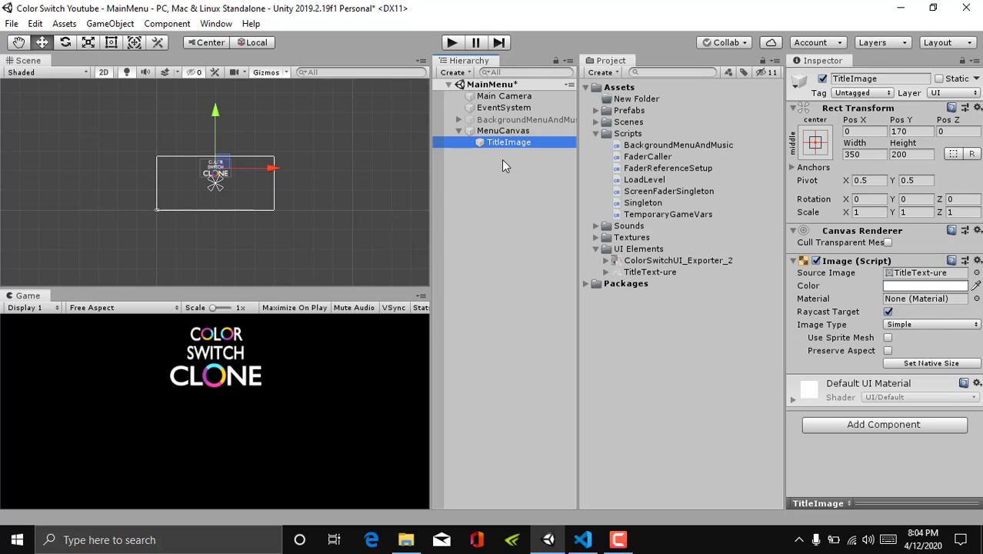
click(503, 165)
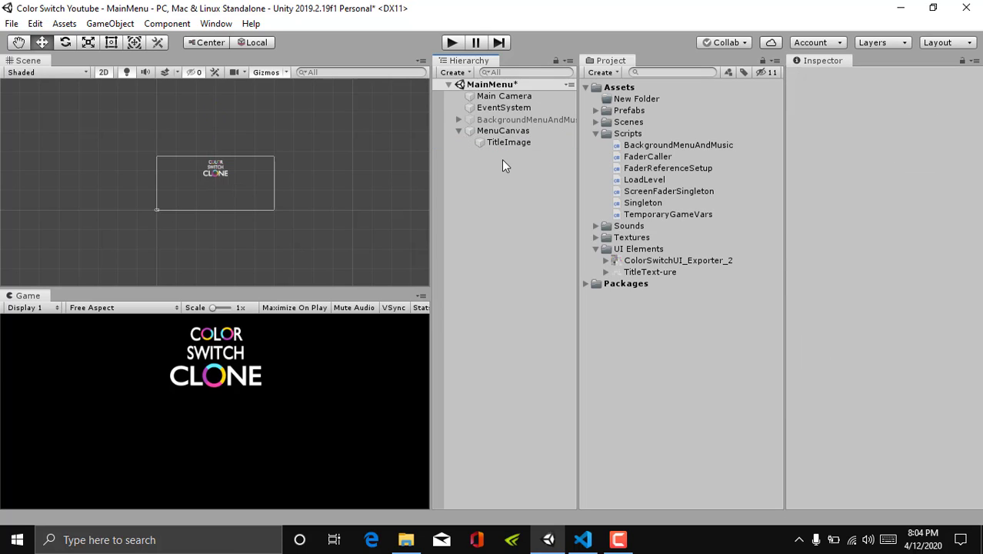
click(506, 131)
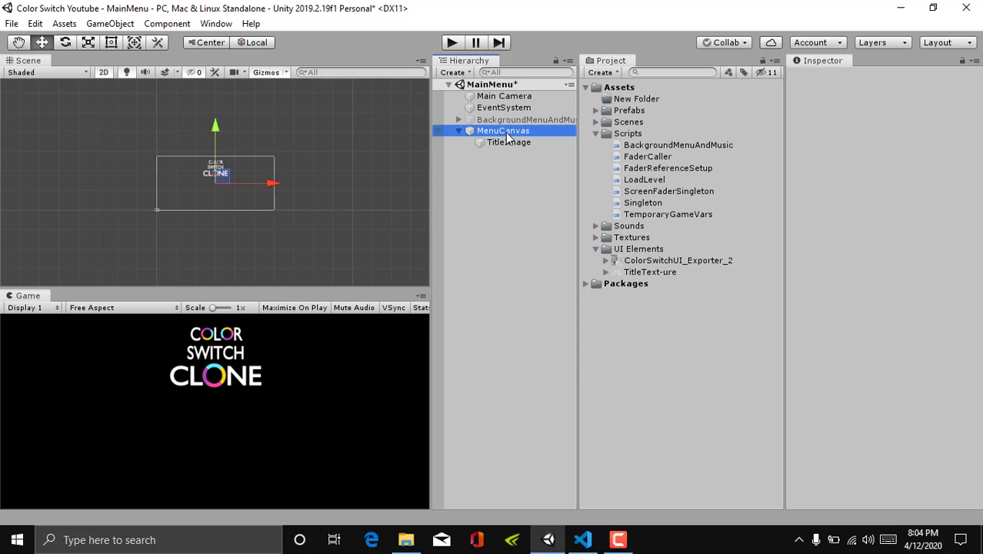
click(515, 171)
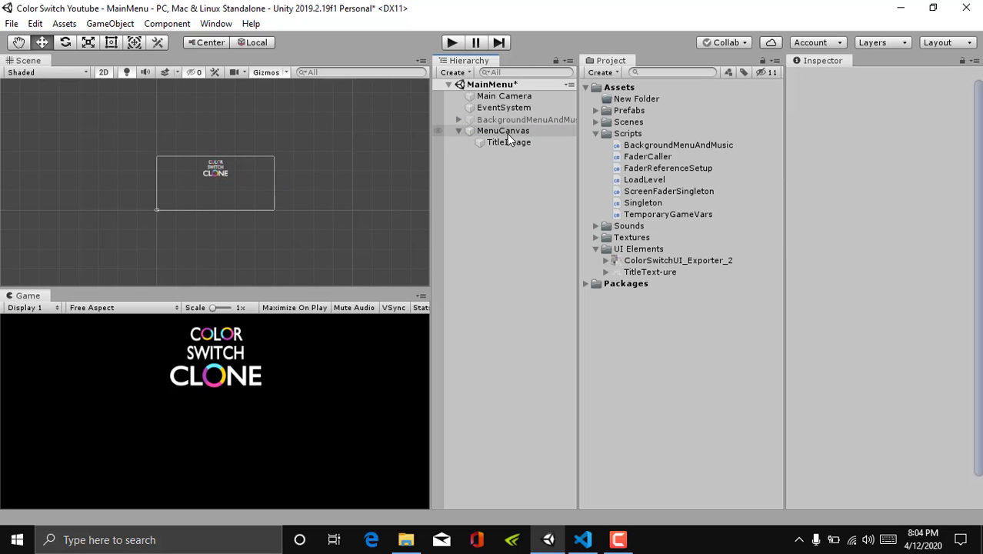
click(507, 132)
click(500, 194)
Step: Add a UI Button as a child of MenuCanvas and delete the button's Text child
right_click(508, 132)
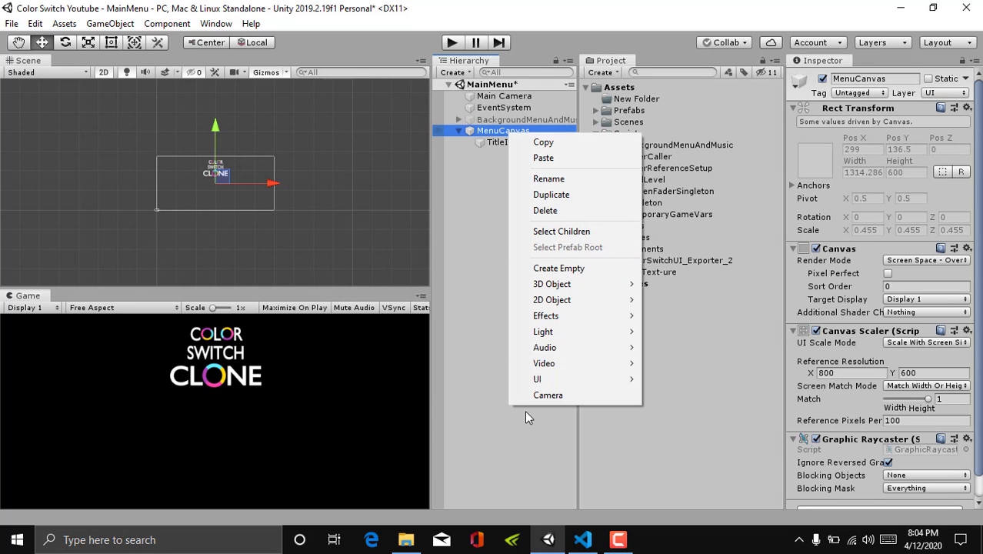
mouse_move(593, 381)
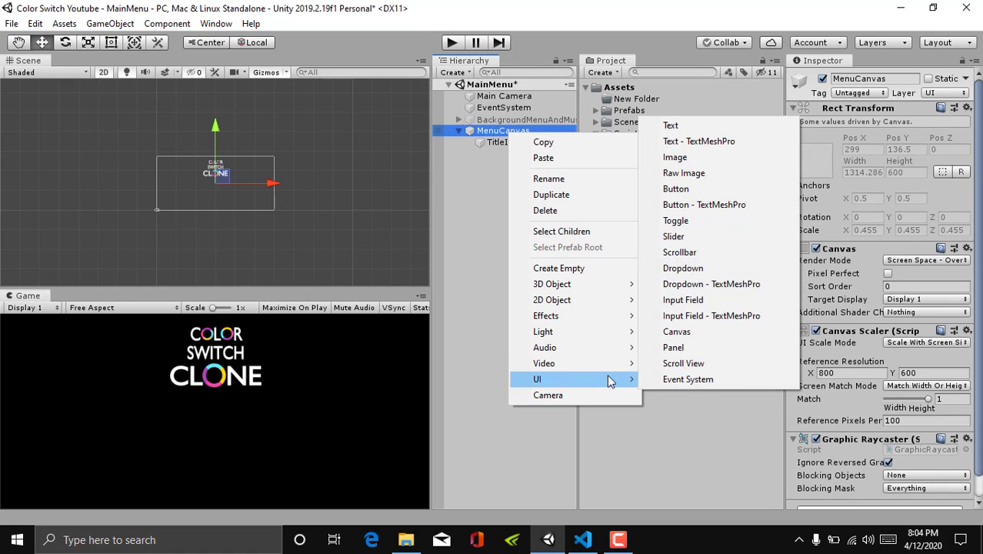
click(717, 190)
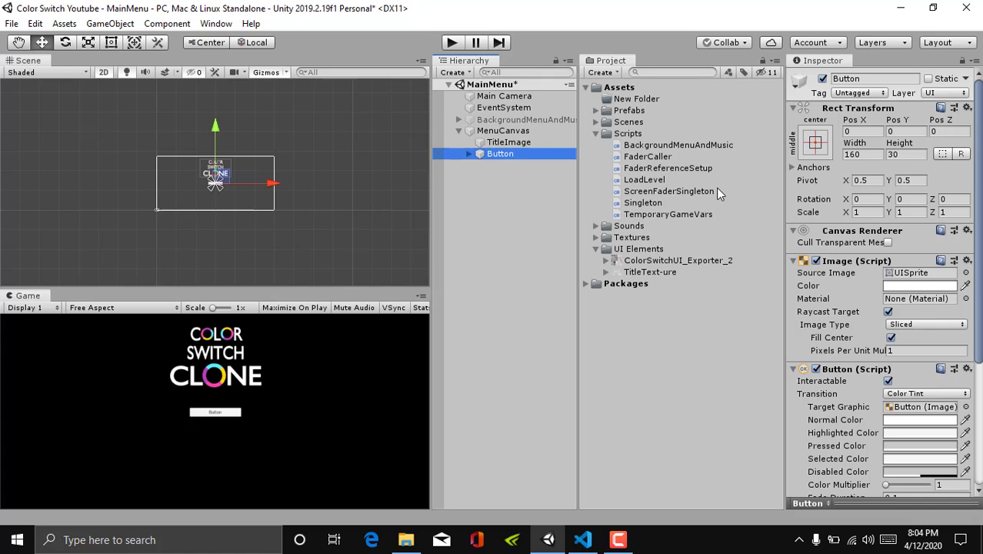
click(469, 154)
click(493, 165)
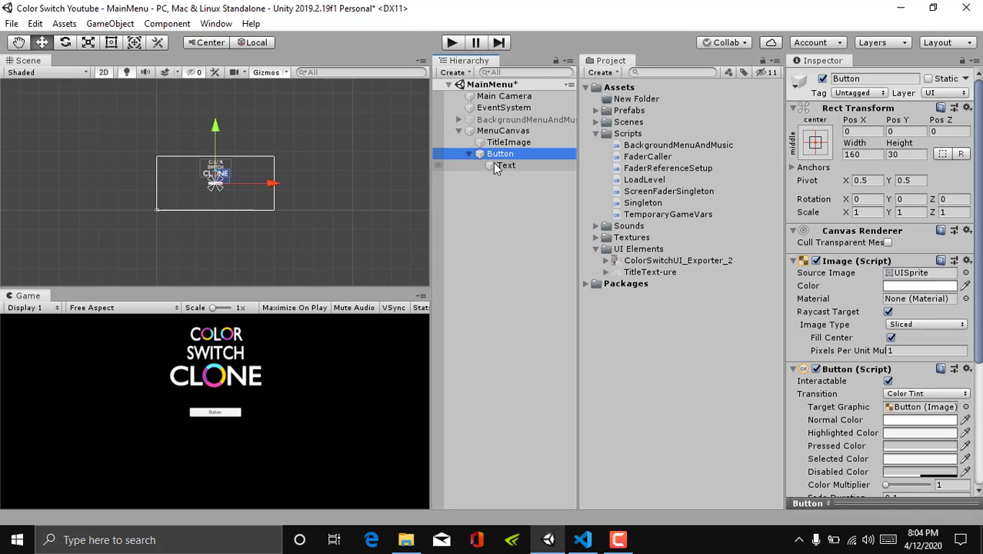
key(Delete)
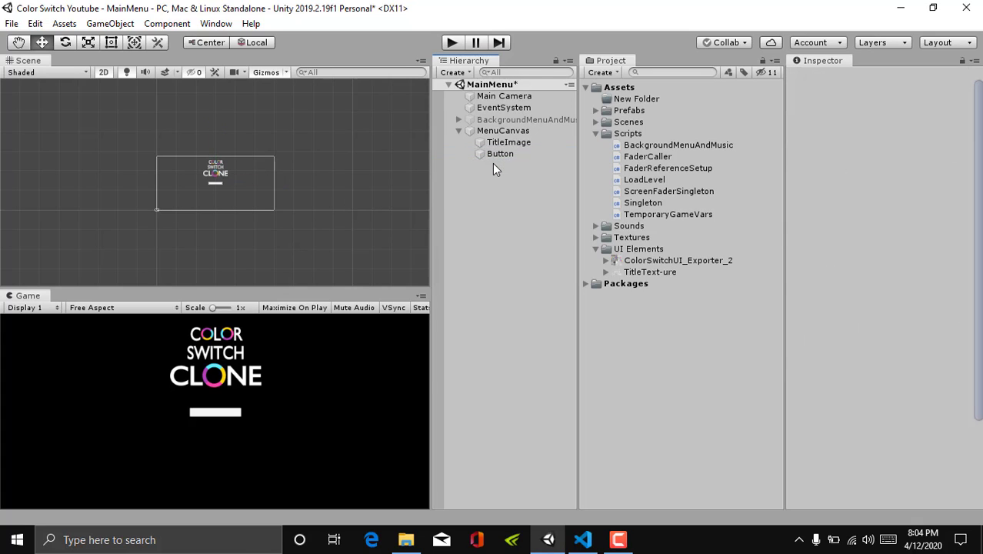
click(493, 157)
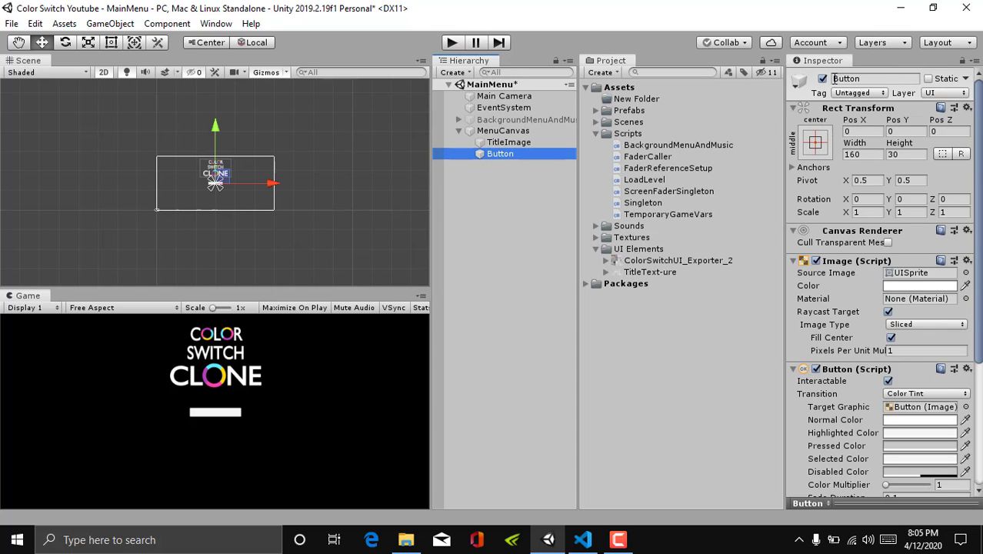
Step: Rename the new button under MenuCanvas to GamePlayButton
click(835, 78)
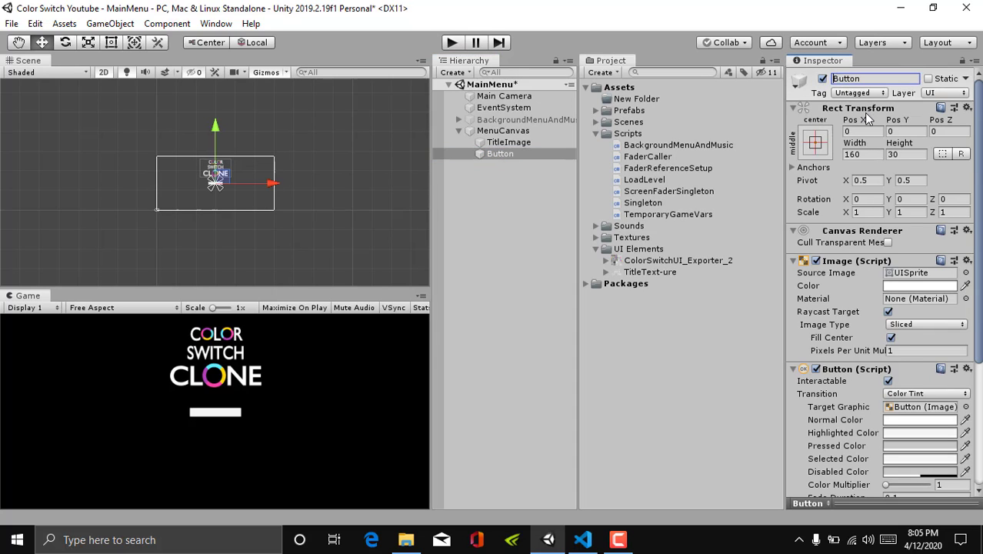
text(GamePlay)
key(Return)
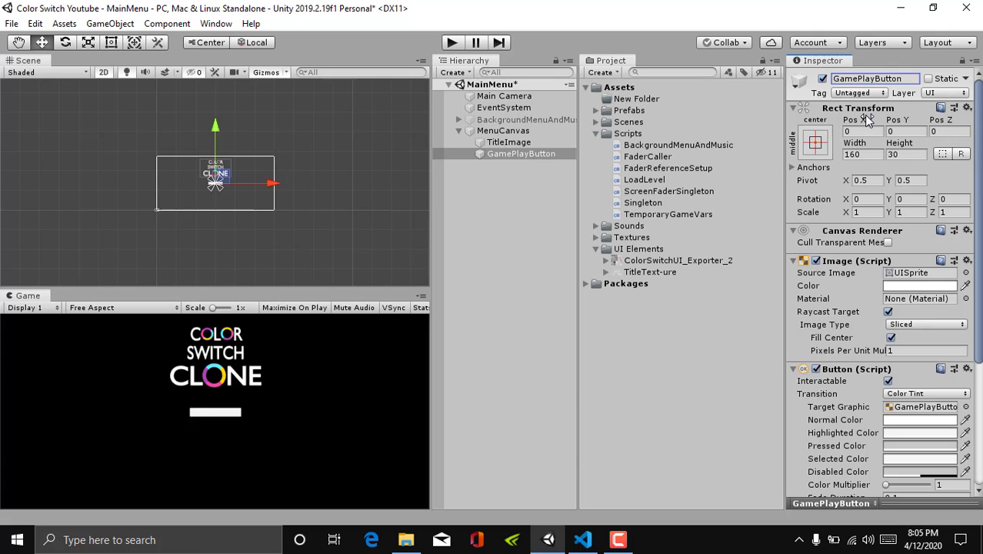
Step: Attach the LoadLevel script to MenuCanvas as a component
scroll(977, 298, down, 5)
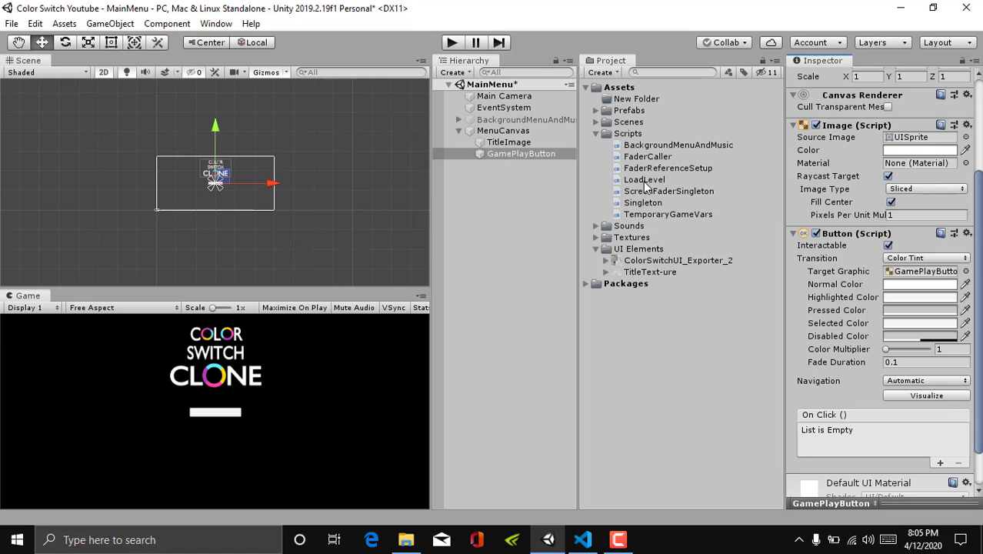
drag(646, 185, 503, 132)
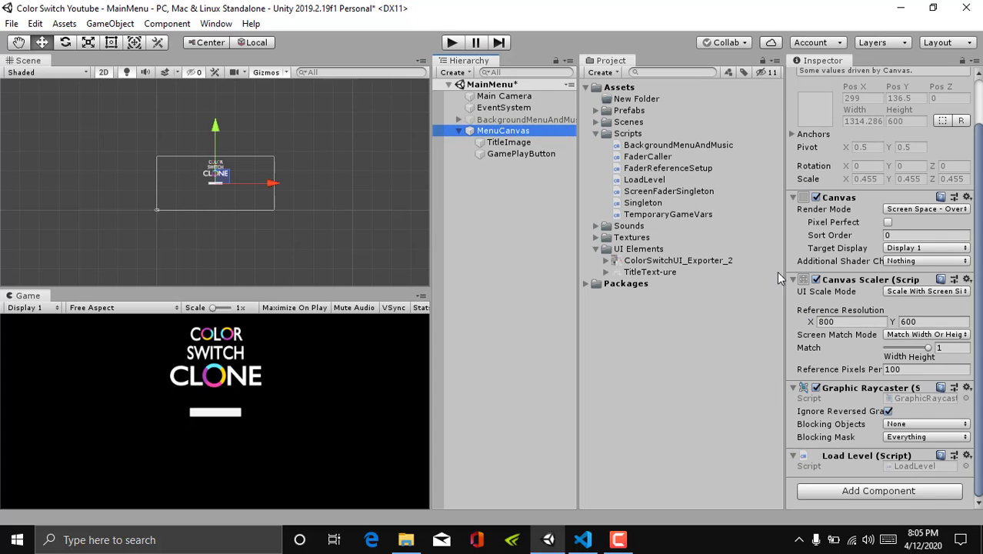
click(491, 180)
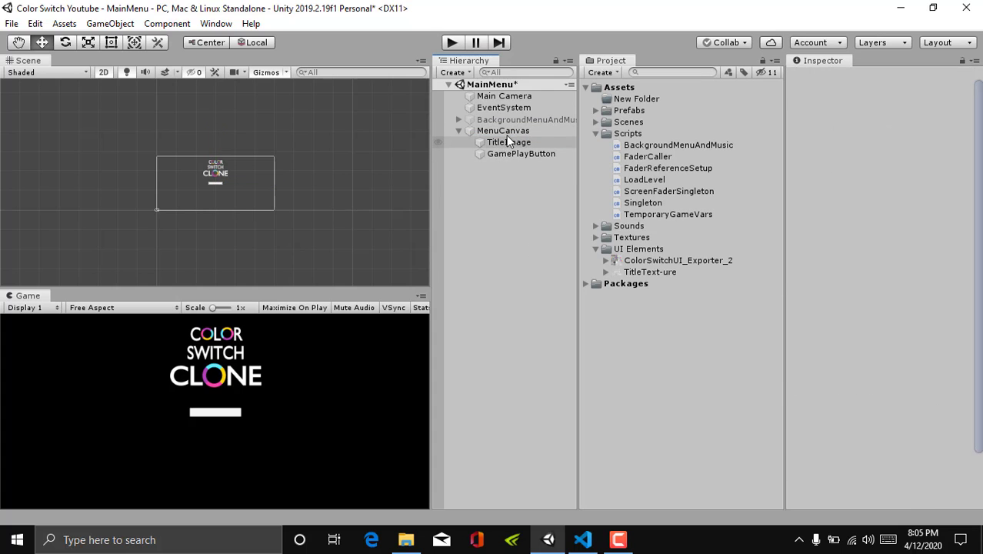
Step: Add an On Click event to GamePlayButton that targets MenuCanvas and calls LoadLevel's PlayGameButton function
click(510, 153)
scroll(925, 305, down, 5)
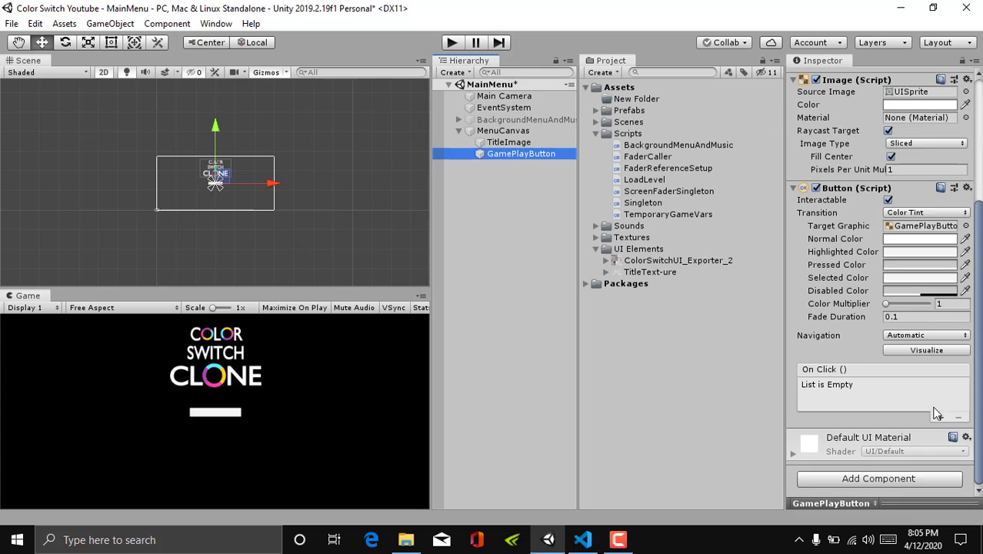
click(939, 417)
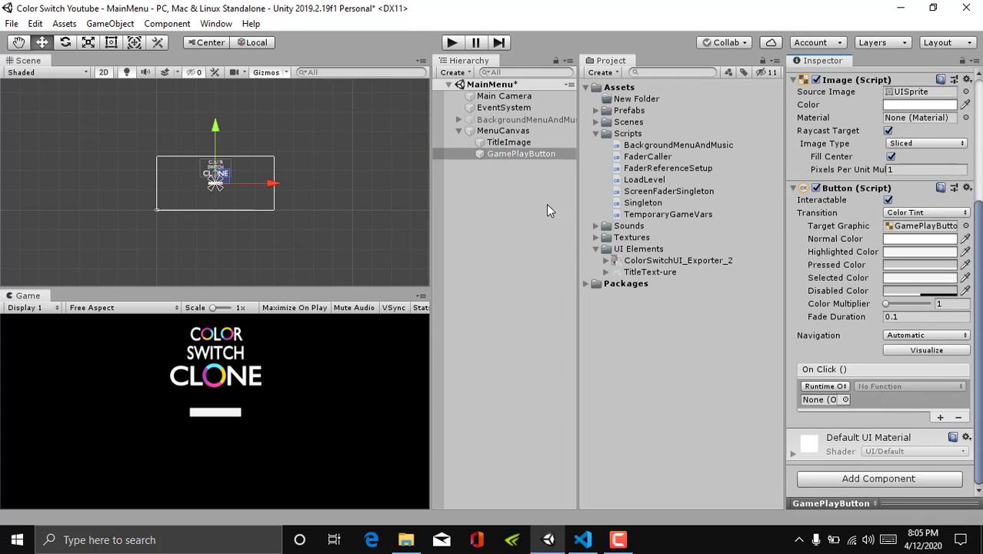
drag(506, 135, 831, 408)
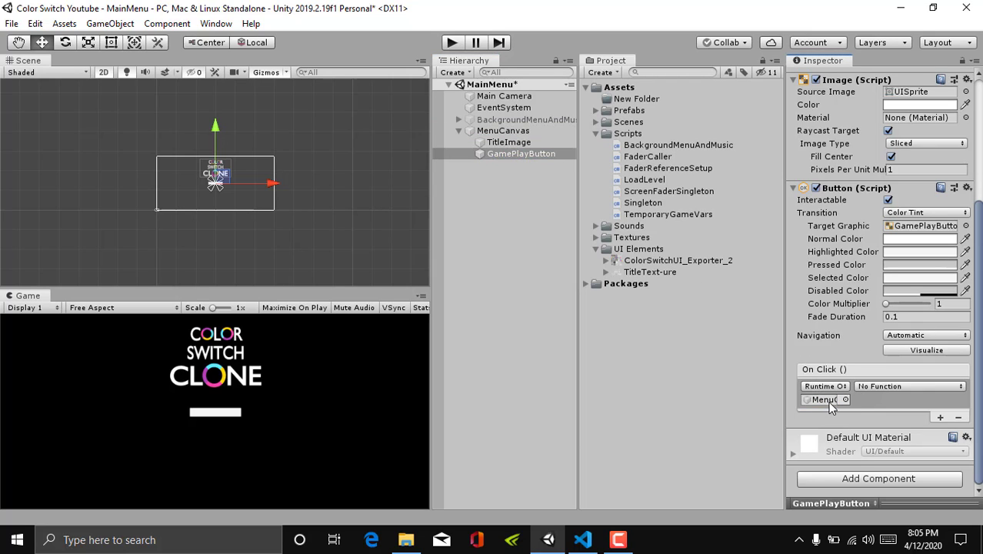
click(902, 386)
mouse_move(915, 505)
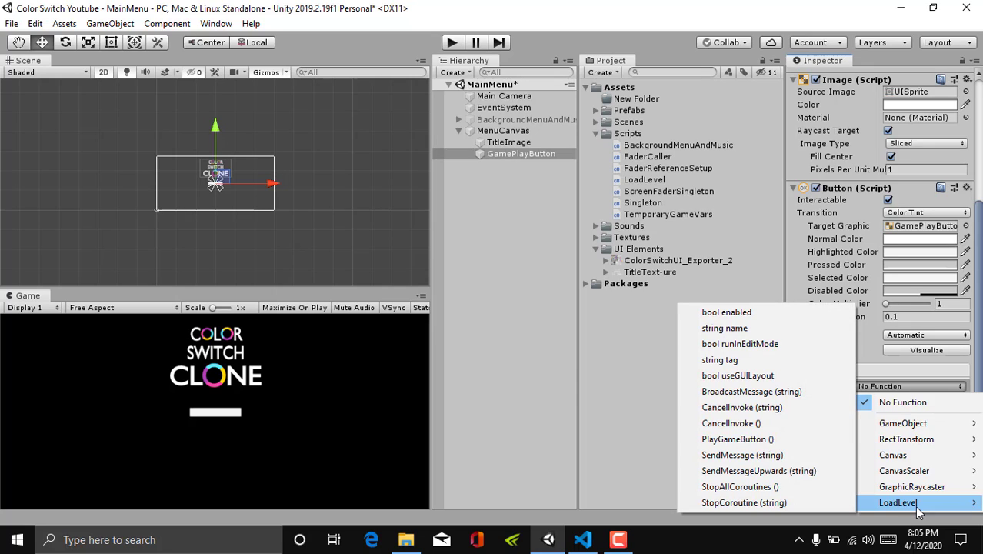
click(727, 440)
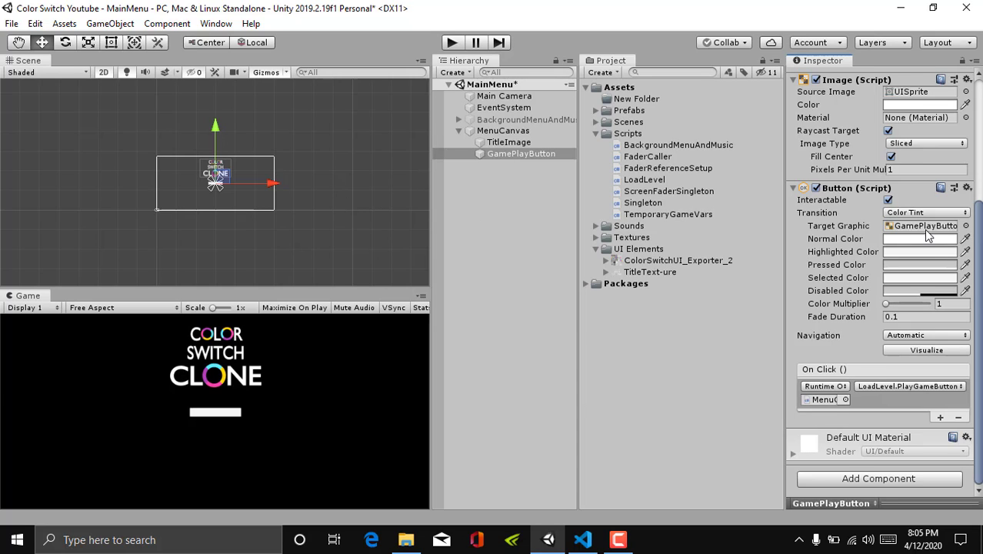
Step: Assign the play icon sprite ColorSwitchUI_Exporter_2_38 as GamePlayButton's source image
scroll(931, 237, up, 5)
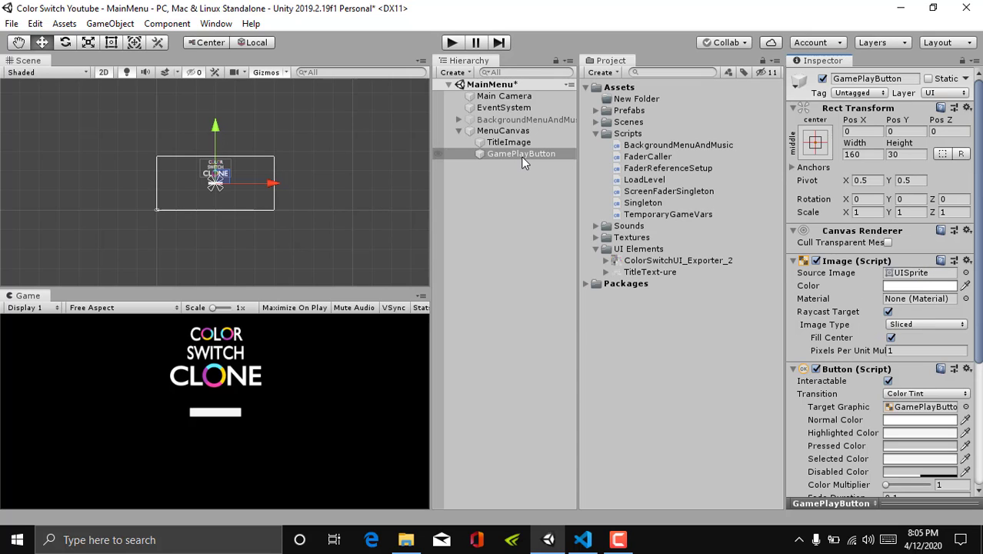
click(606, 260)
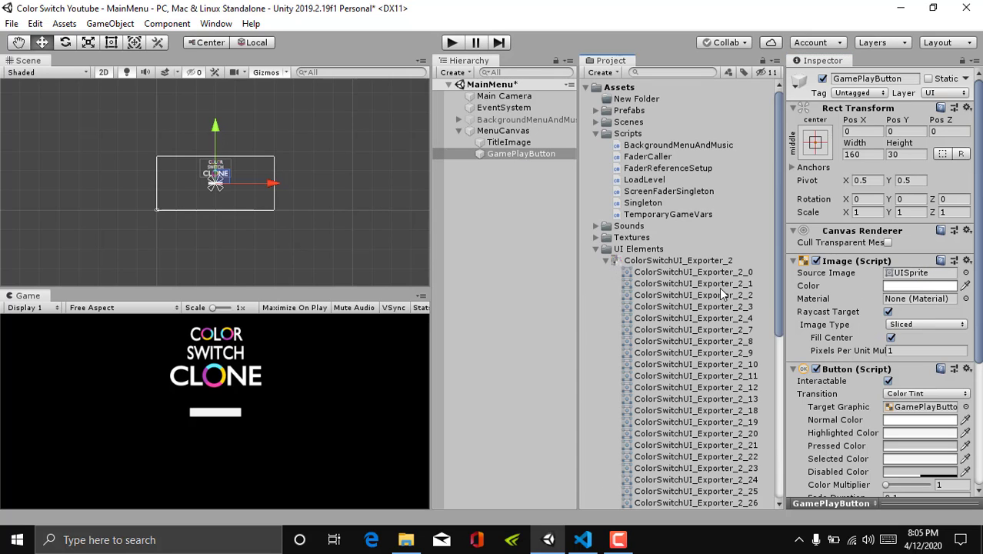
scroll(720, 287, down, 5)
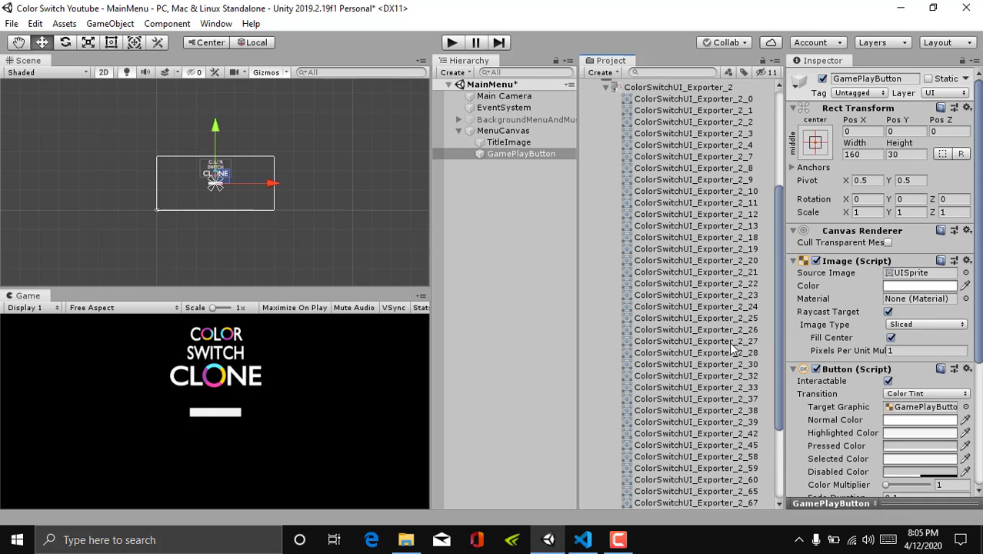
click(744, 412)
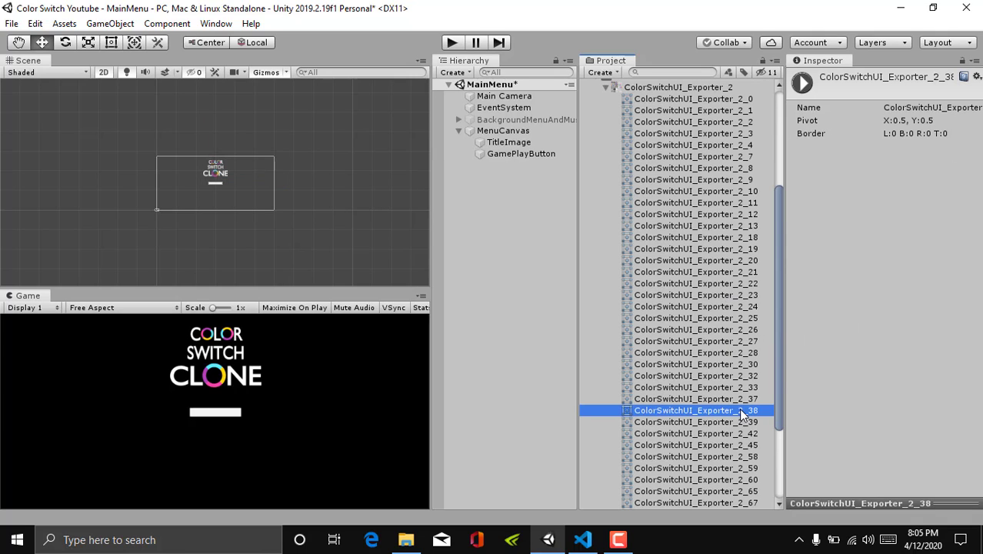
click(509, 155)
drag(691, 413, 920, 274)
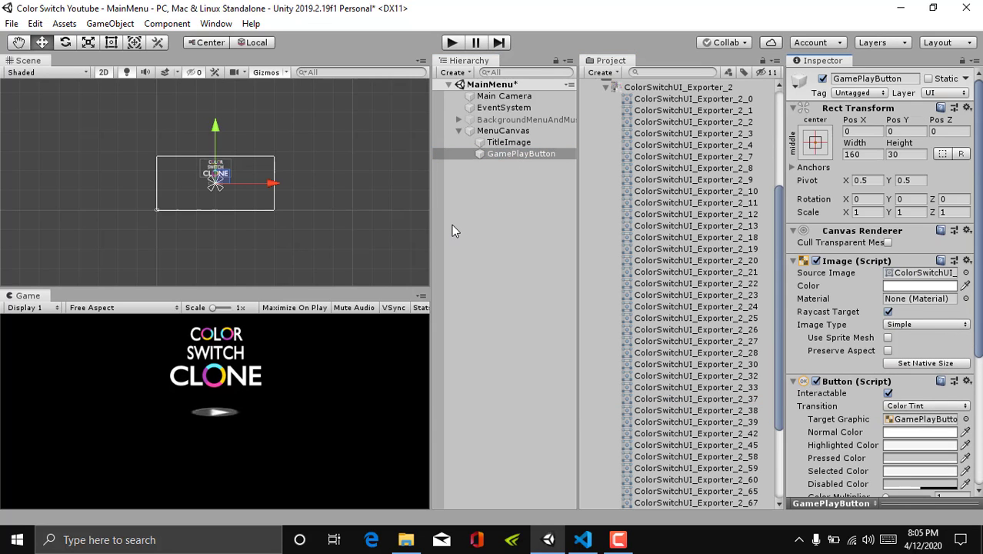
Step: Set GamePlayButton's height to 100 and its width to 120
click(519, 164)
click(523, 153)
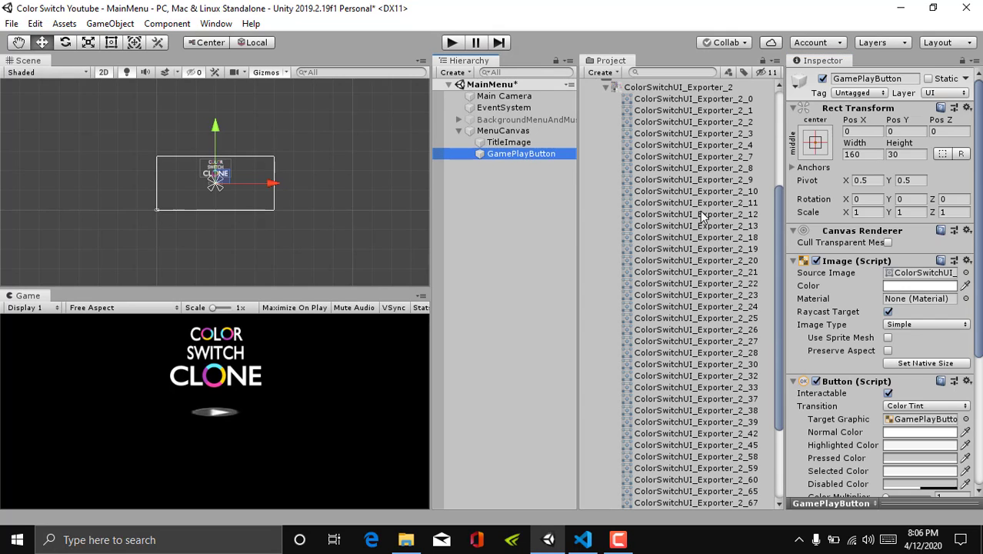
click(899, 156)
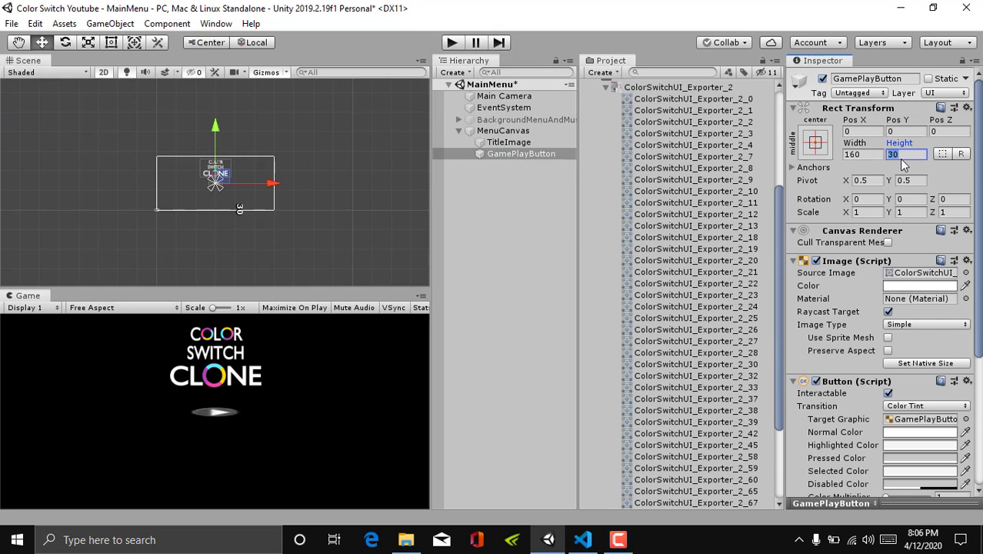
text(100)
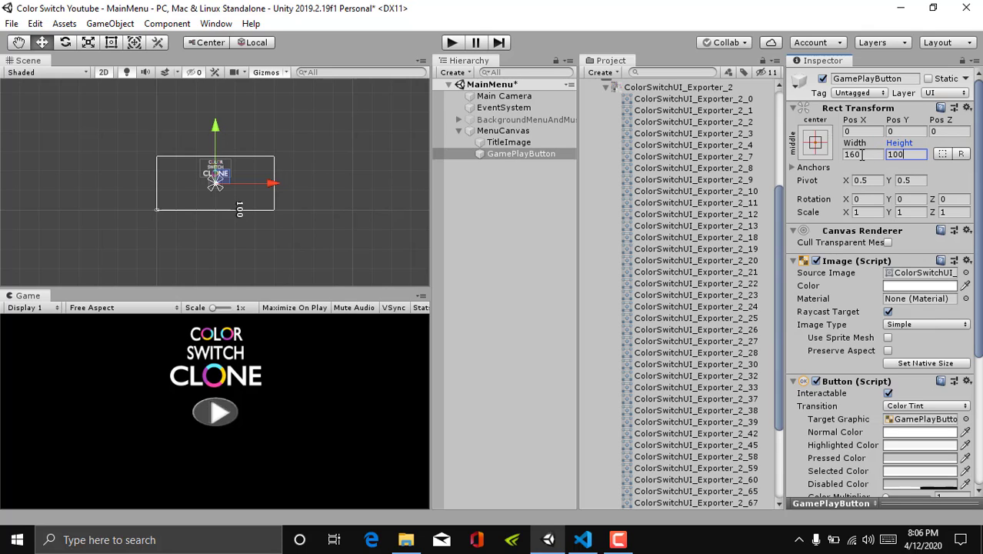
drag(848, 153, 920, 156)
drag(675, 169, 260, 184)
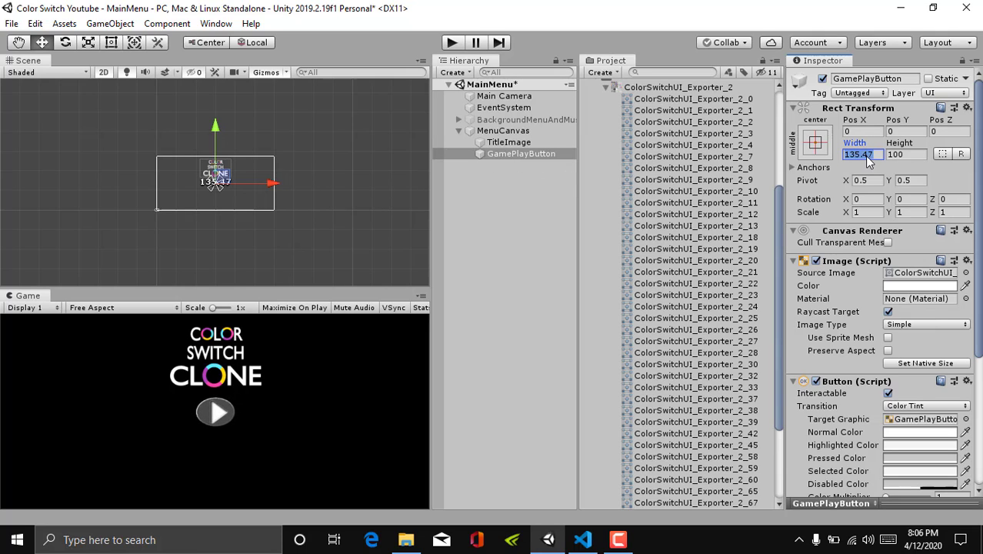
text(12)
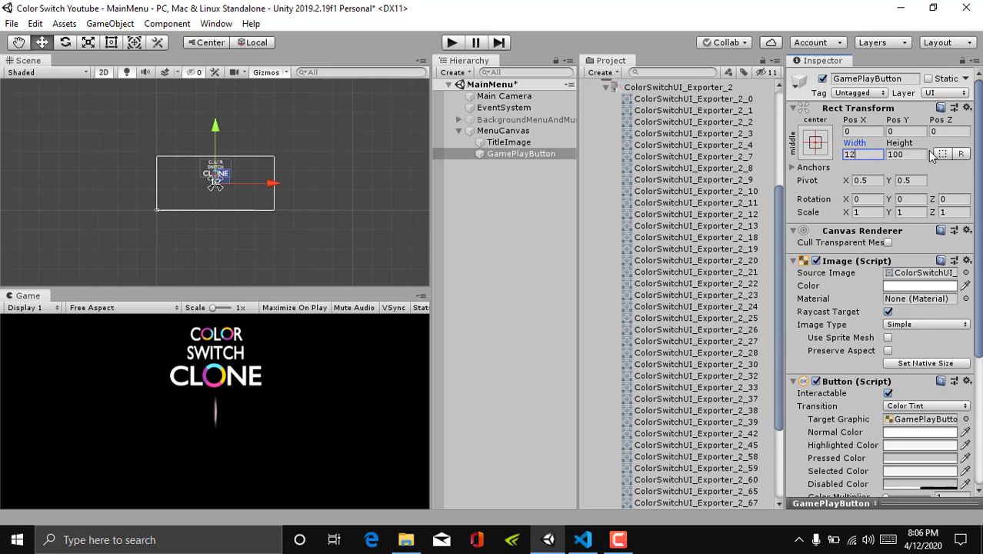
text(0)
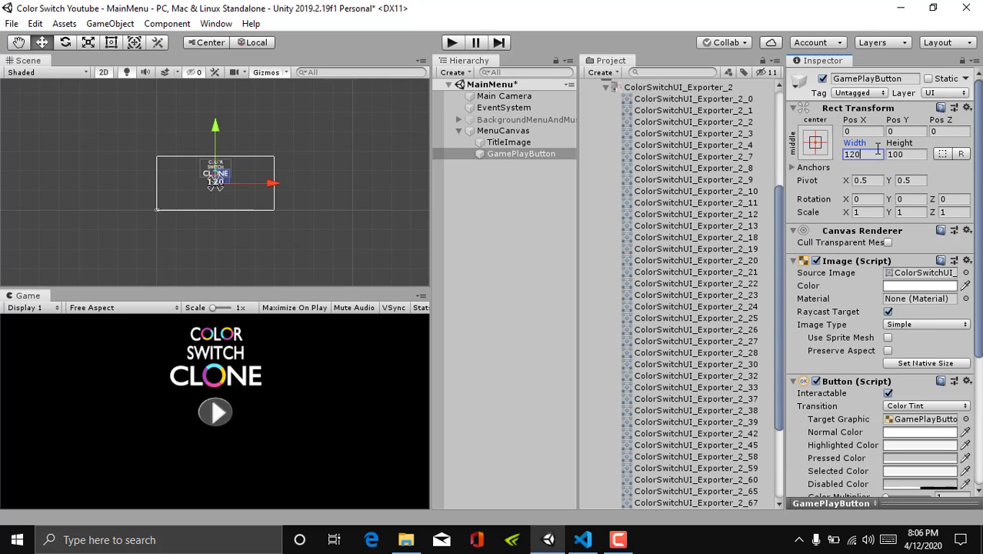
Step: Lower GamePlayButton to a Pos Y of about -57 and set its width and height to 150 each
drag(215, 130, 218, 132)
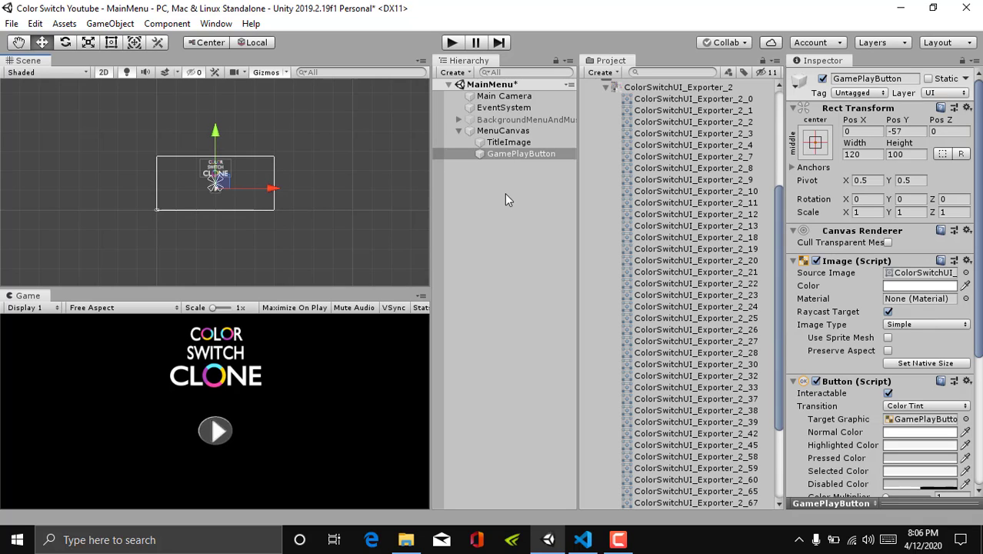
click(867, 155)
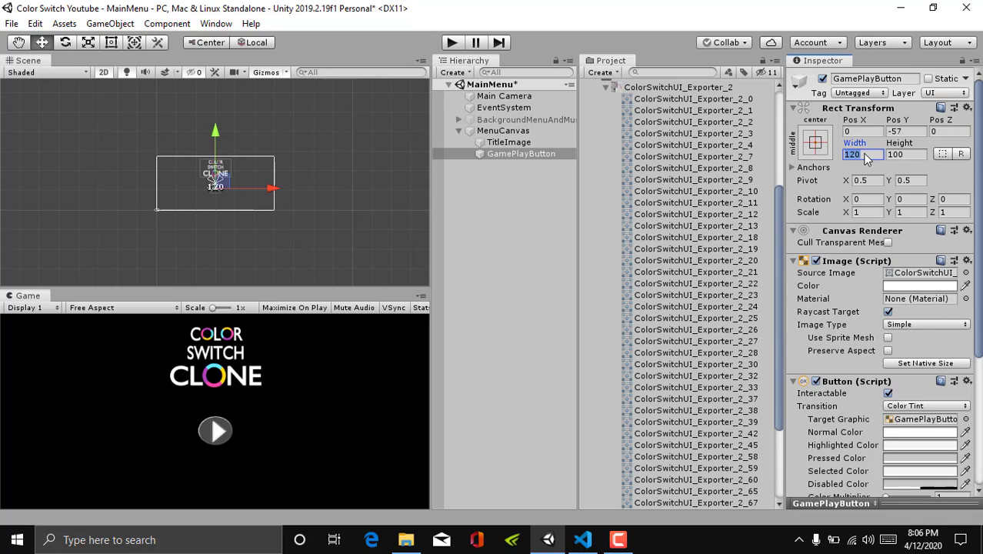
text(200)
click(909, 157)
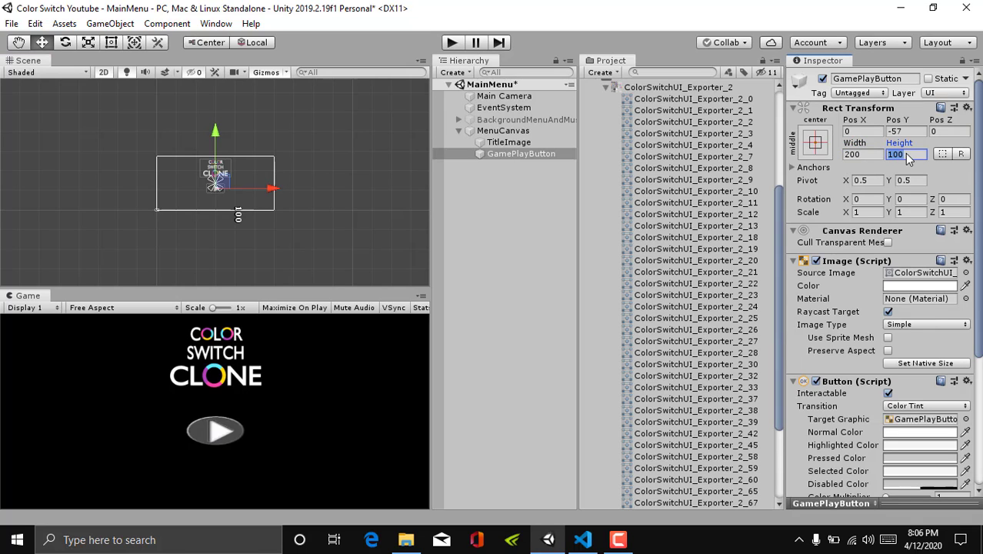
text(150)
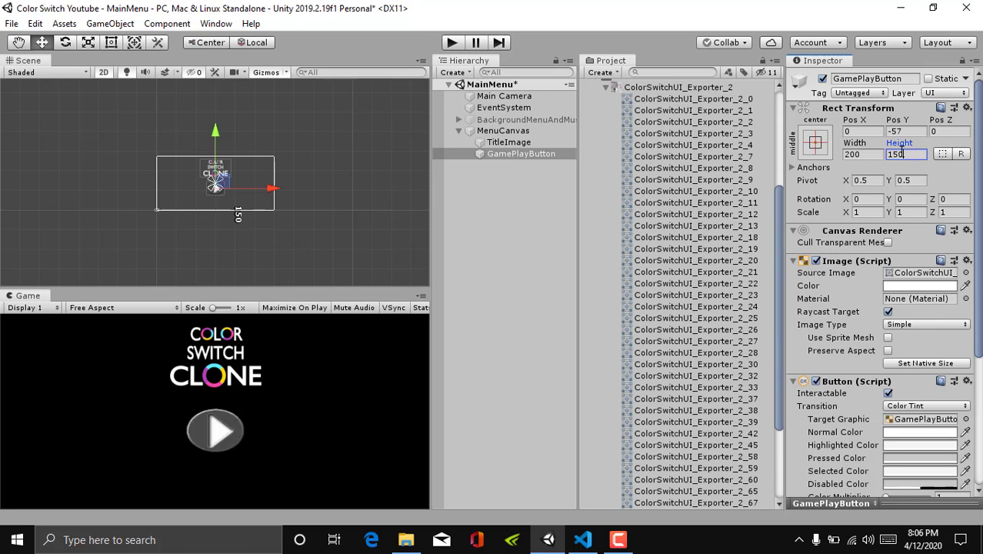
click(875, 157)
text(150)
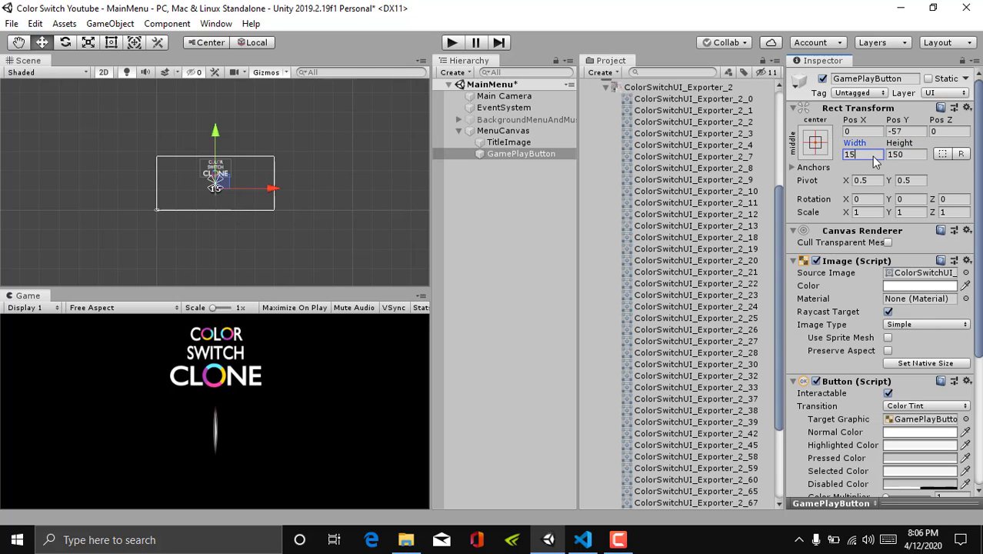
click(508, 197)
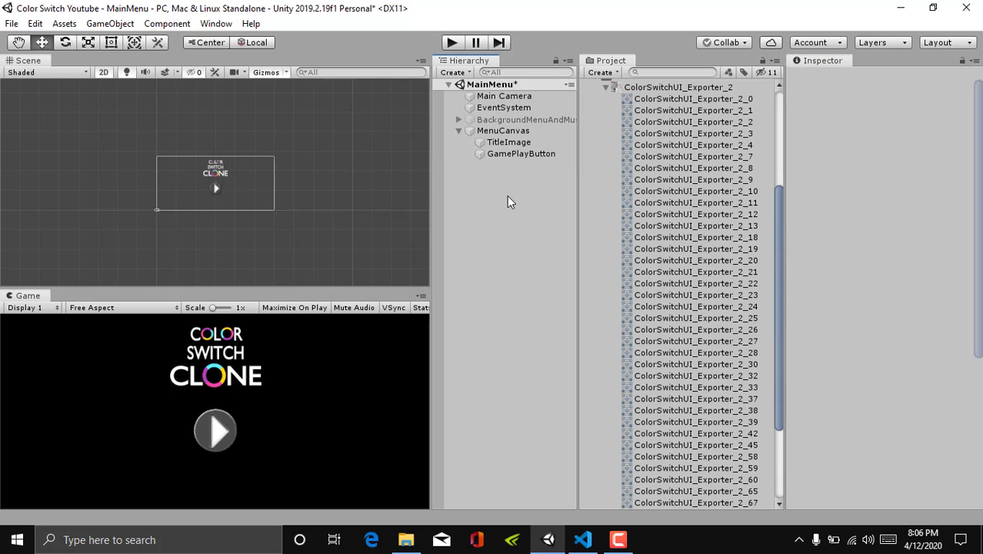
Step: Review MenuCanvas's components down to the Load Level script, and collapse the ColorSwitchUI_Exporter_2 sprite list
click(514, 132)
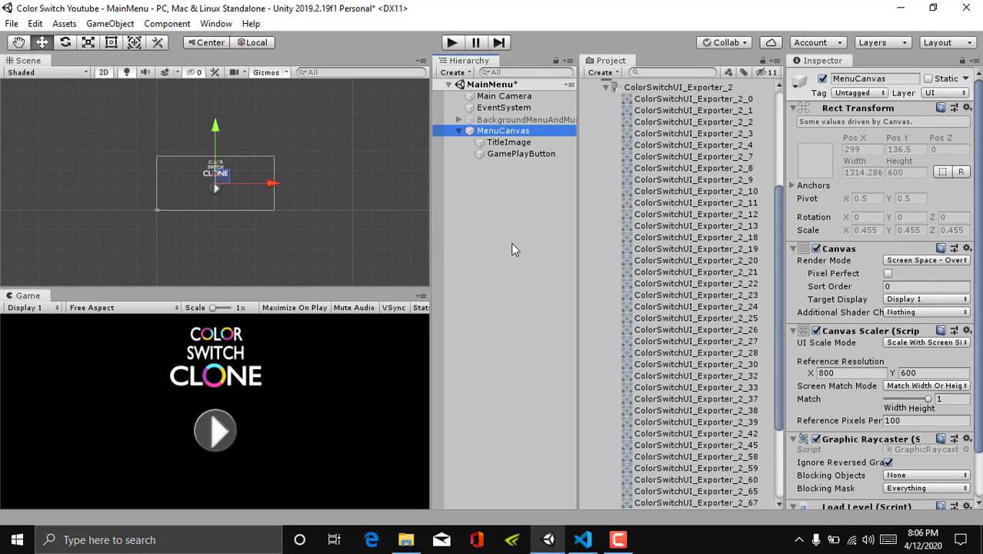
click(497, 177)
click(530, 131)
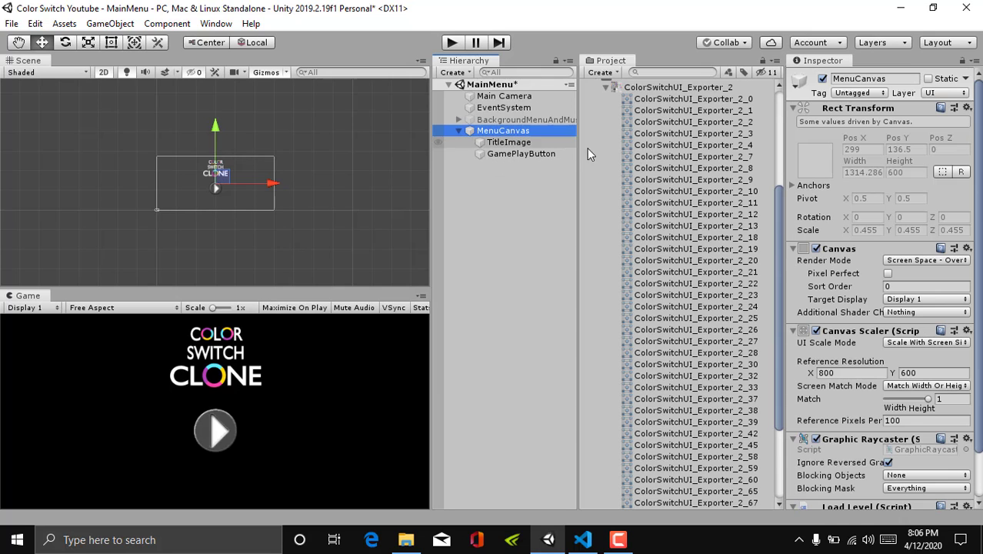
scroll(654, 165, up, 3)
click(606, 176)
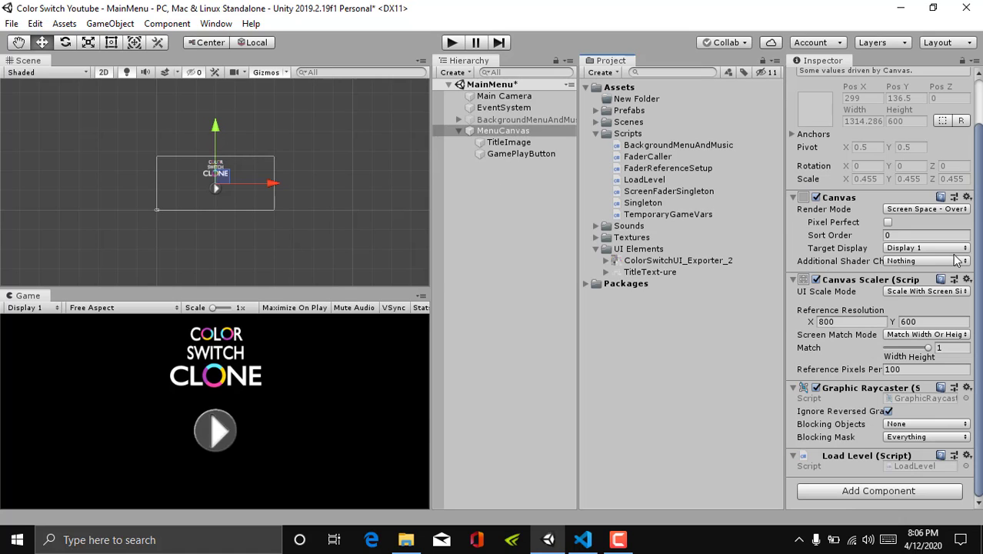
click(519, 178)
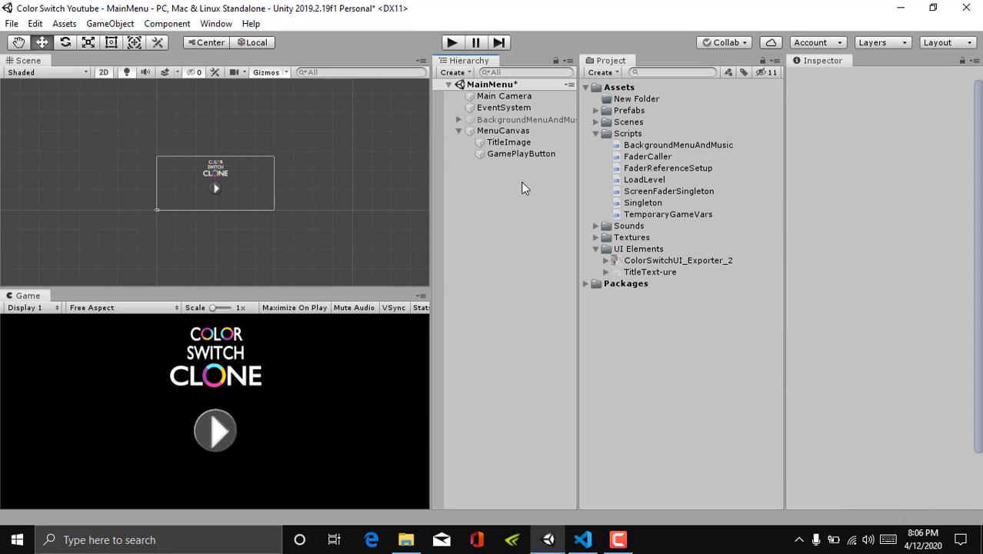
click(506, 133)
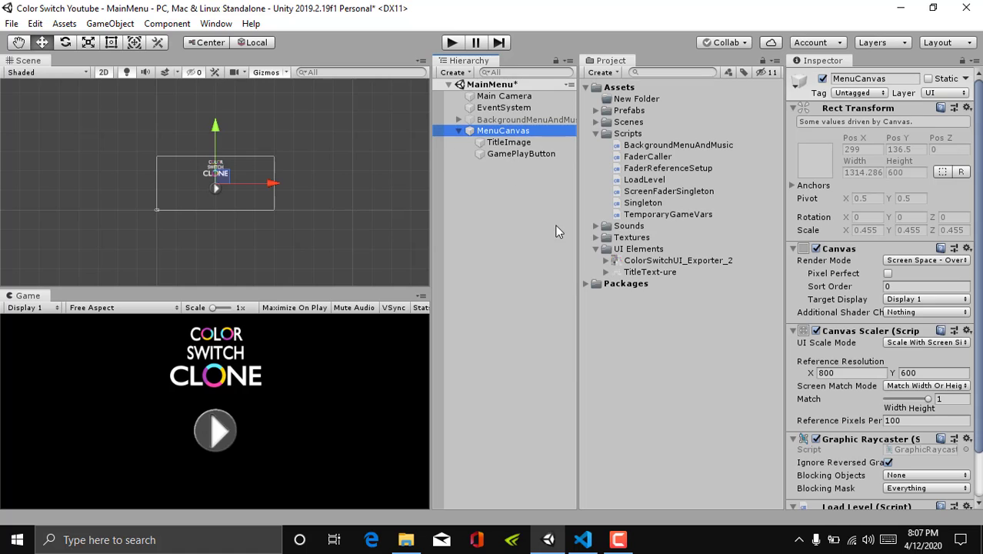
click(509, 213)
Step: Add a UI Image as a child of MenuCanvas and duplicate it
right_click(492, 131)
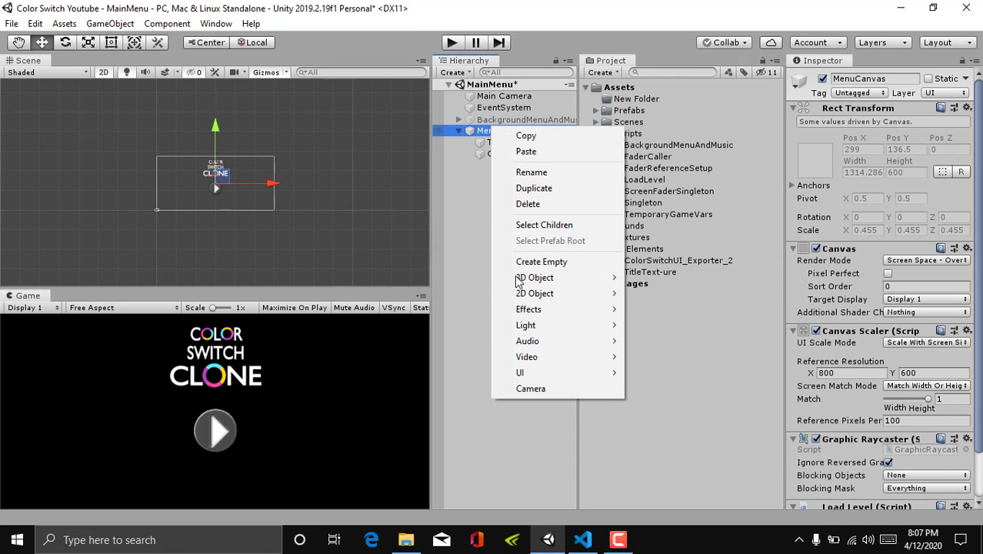
mouse_move(593, 375)
click(717, 152)
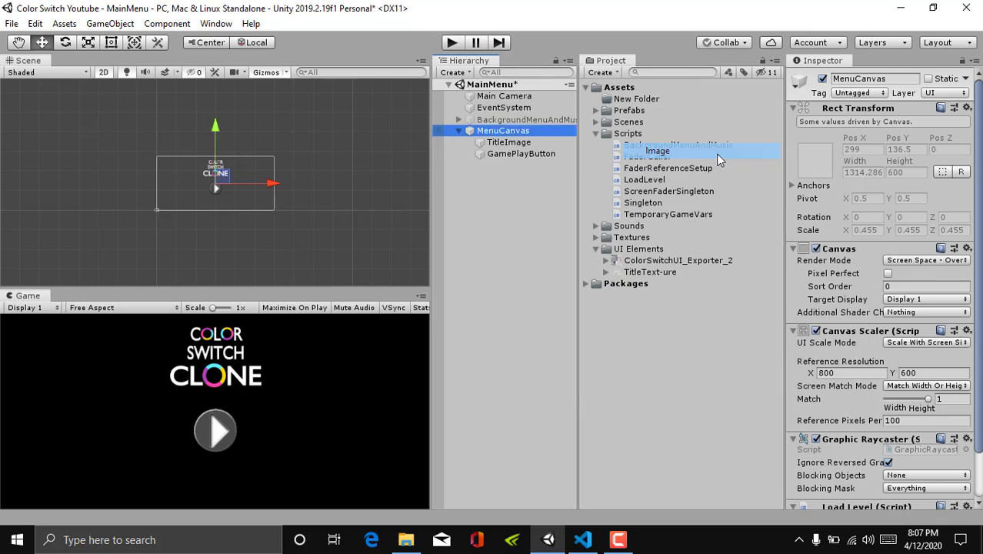
key(ctrl+d)
key(ctrl+d)
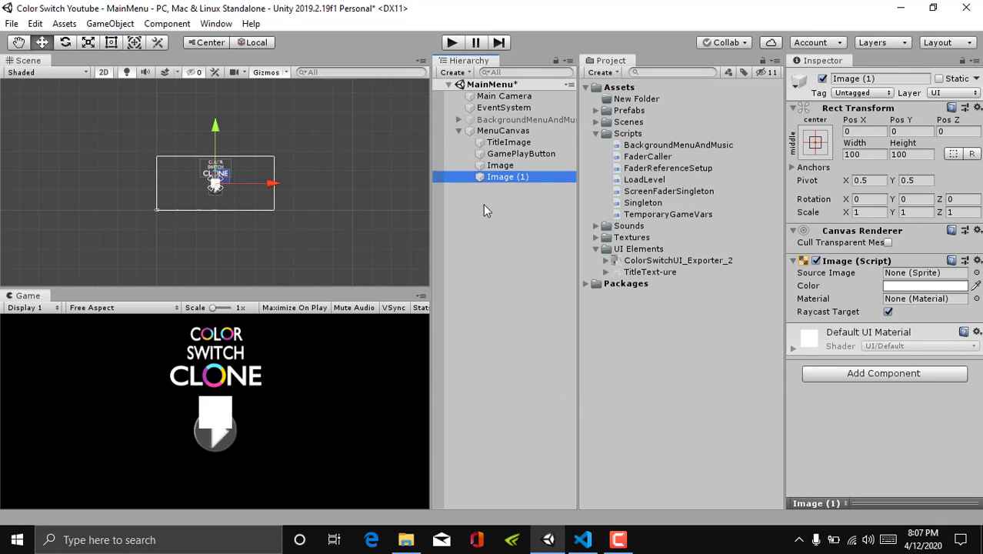
Step: Rename the three UI images under MenuCanvas as Star1, Star2 and Star3
click(499, 165)
click(872, 80)
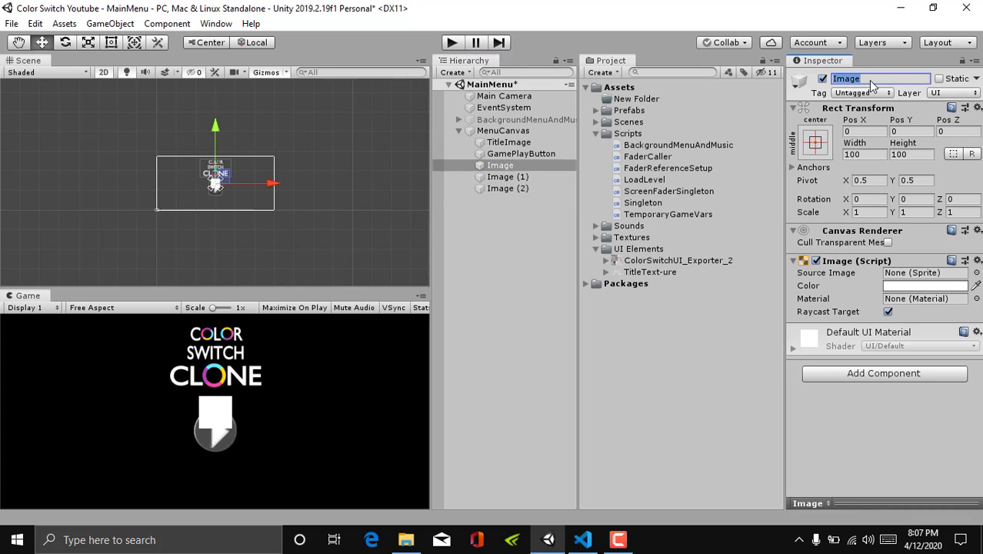
text(Star1)
key(Return)
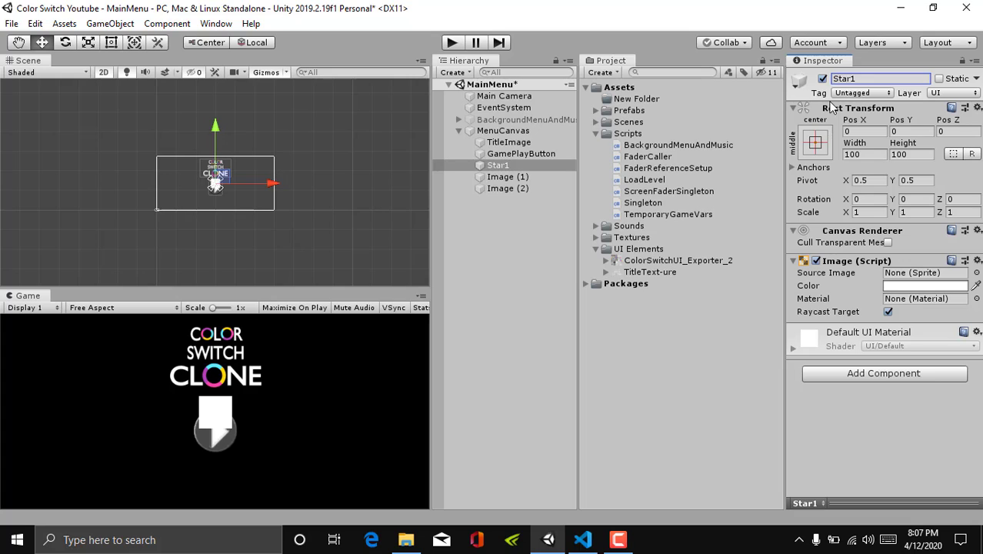
click(514, 177)
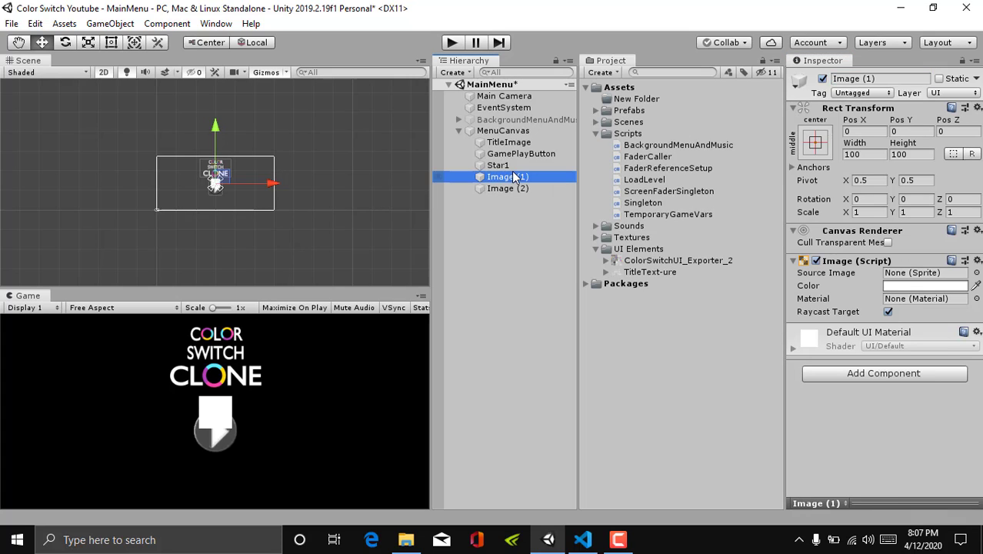
click(903, 79)
text(Star)
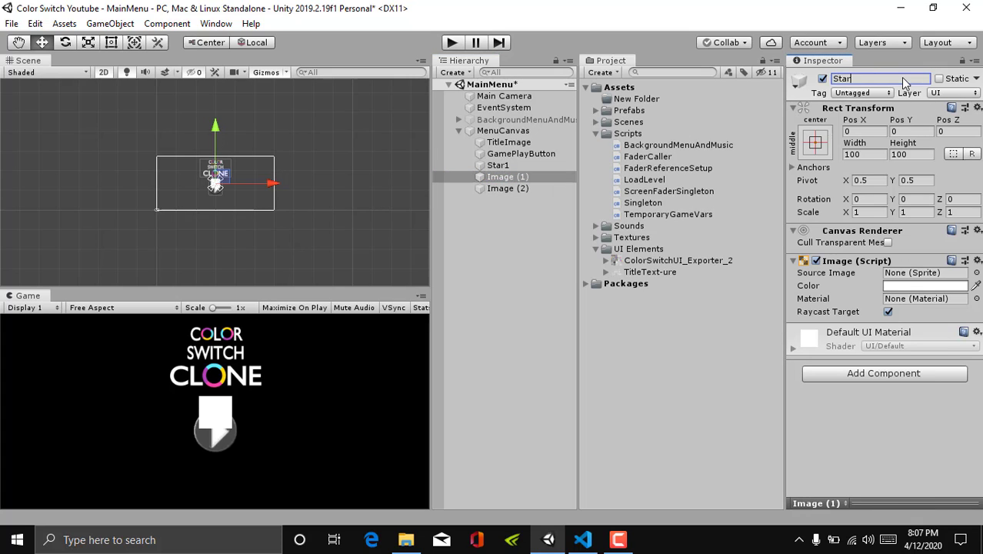
text(2)
key(Return)
click(496, 188)
click(906, 80)
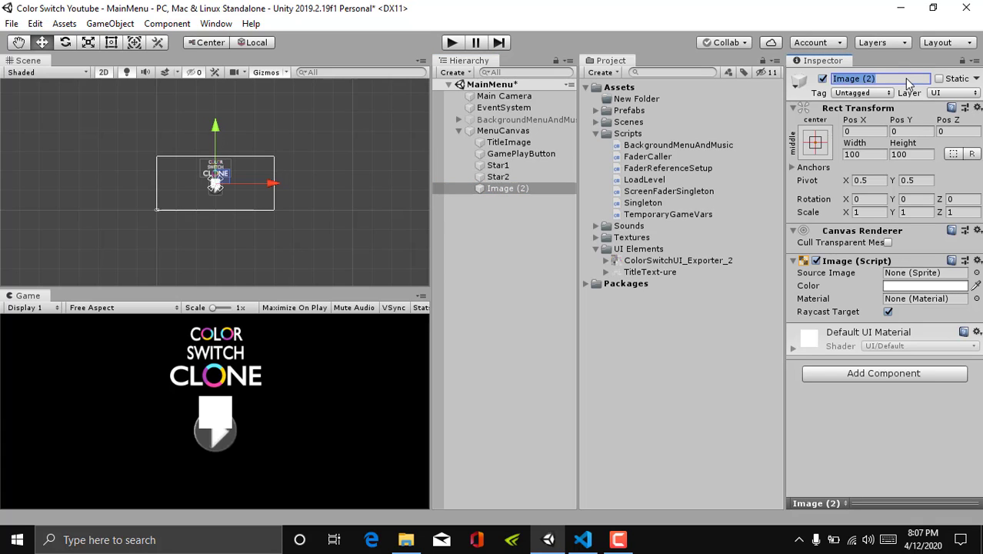
text(Star3)
key(Return)
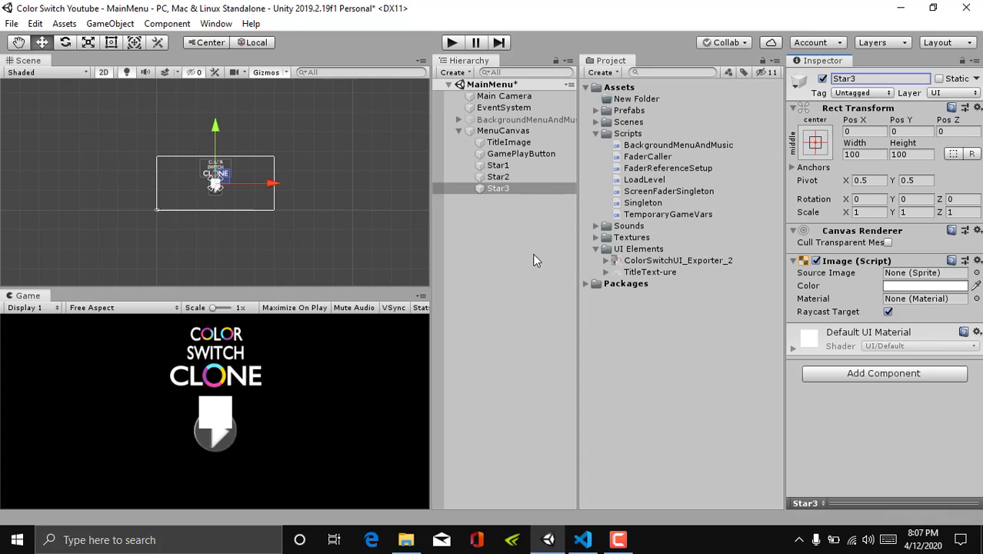
Step: Assign the star sprite ColorSwitchUI_Exporter_2_27 as the source image of Star1, Star2 and Star3 together
click(483, 234)
click(518, 165)
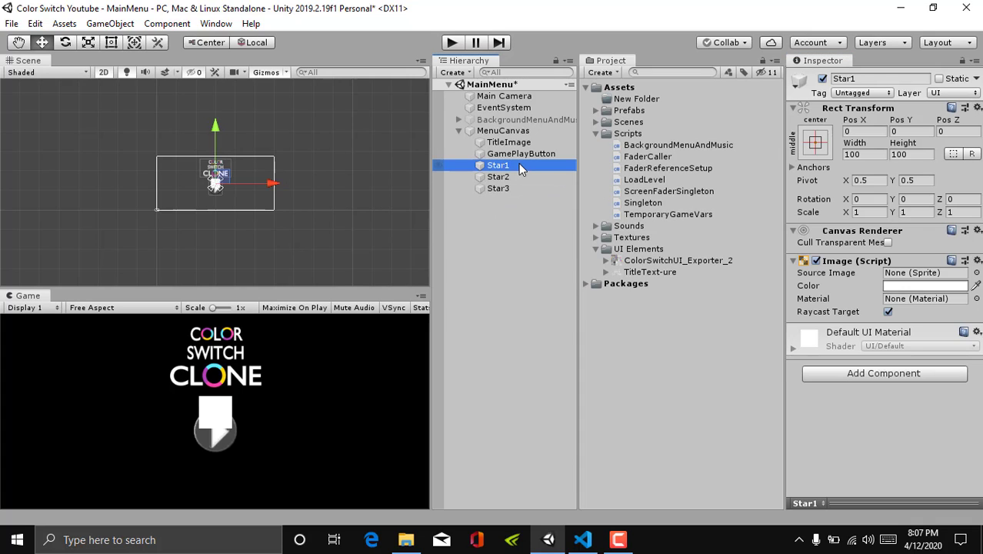
click(494, 236)
click(500, 165)
click(607, 261)
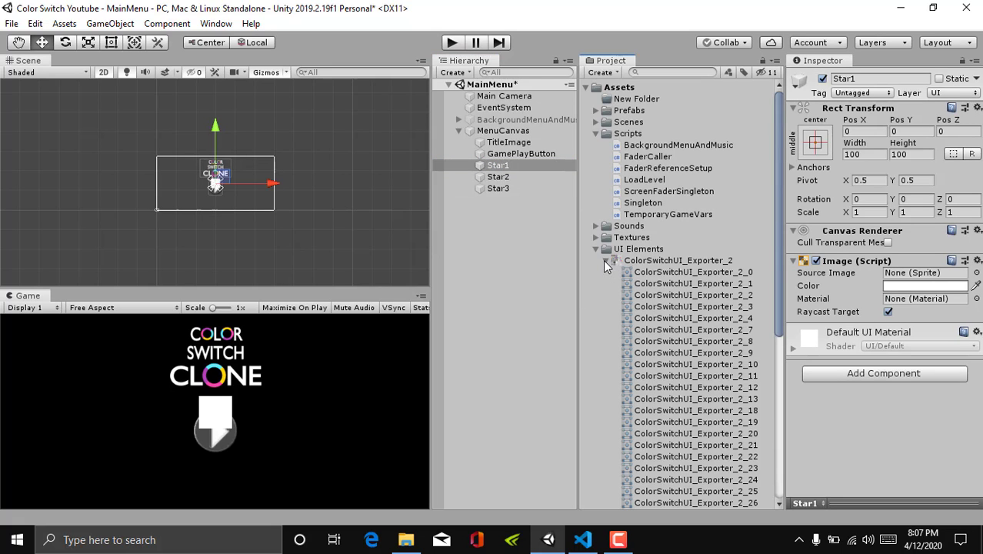
scroll(687, 314, down, 5)
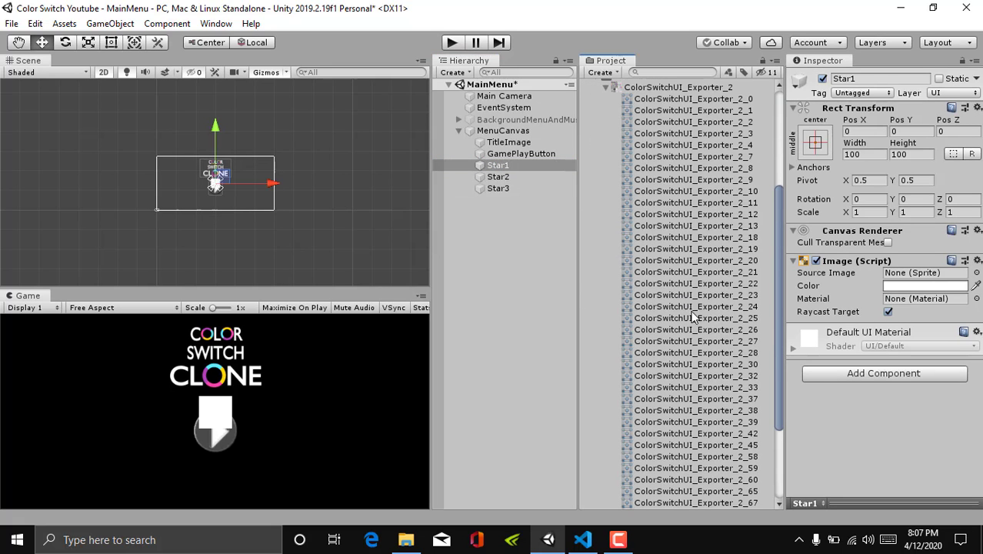
click(756, 341)
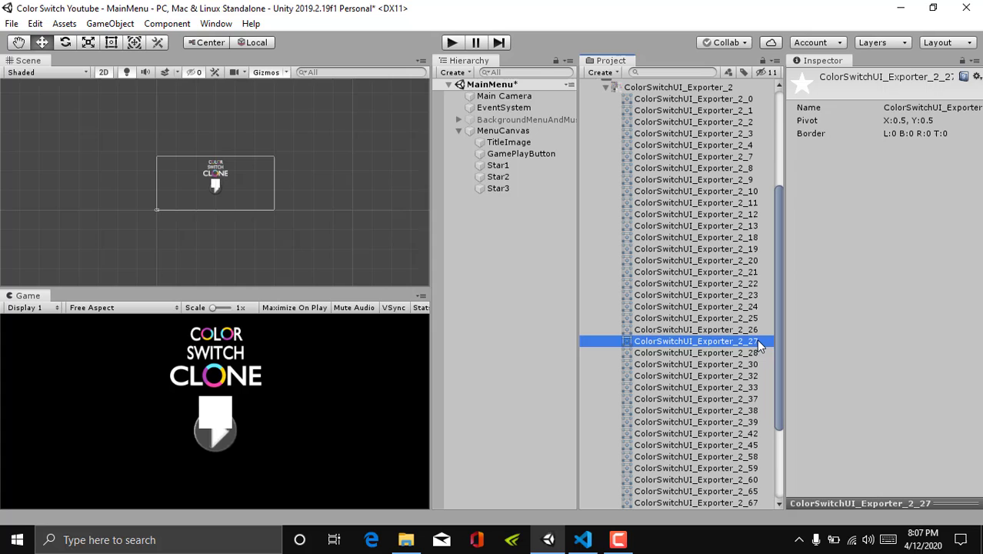
click(525, 164)
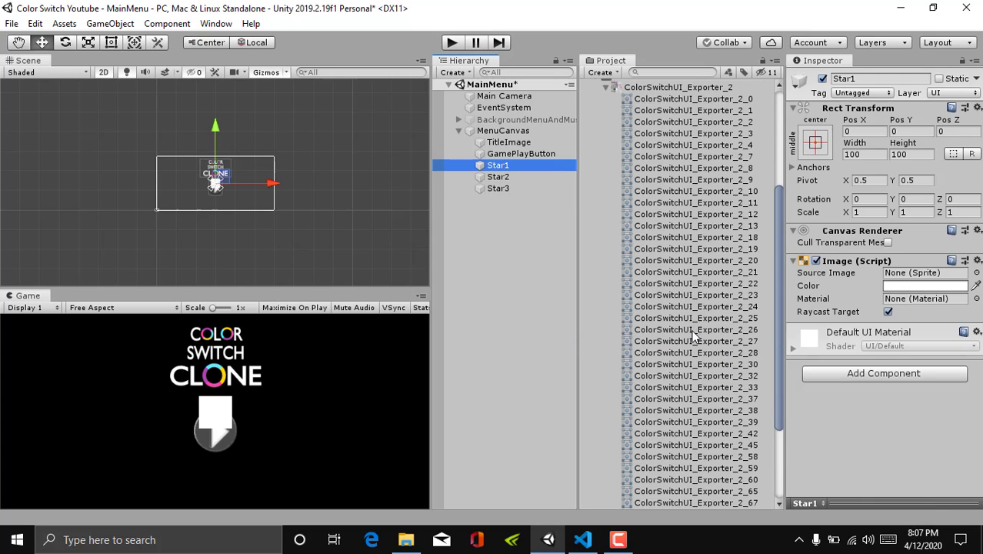
click(693, 329)
click(504, 167)
shift+click(499, 190)
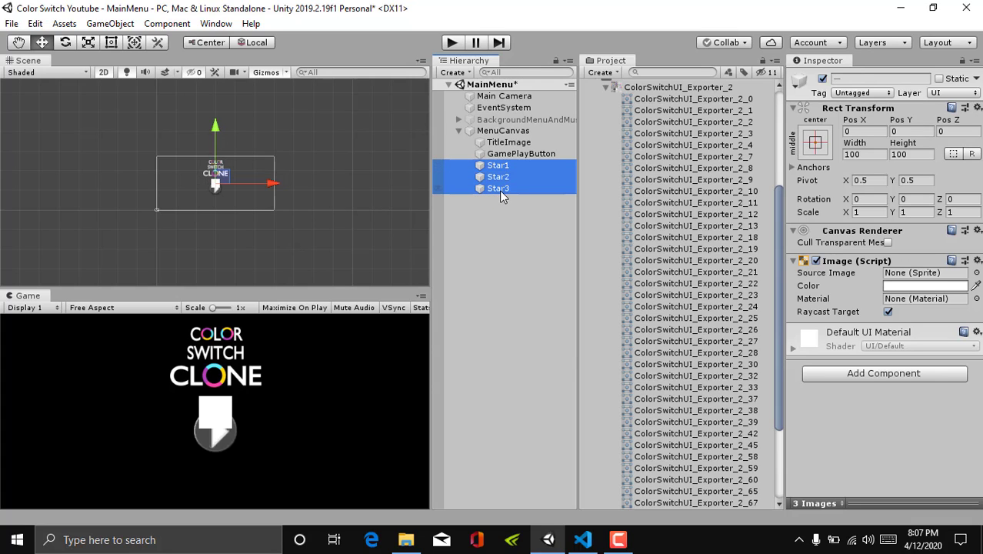
click(734, 344)
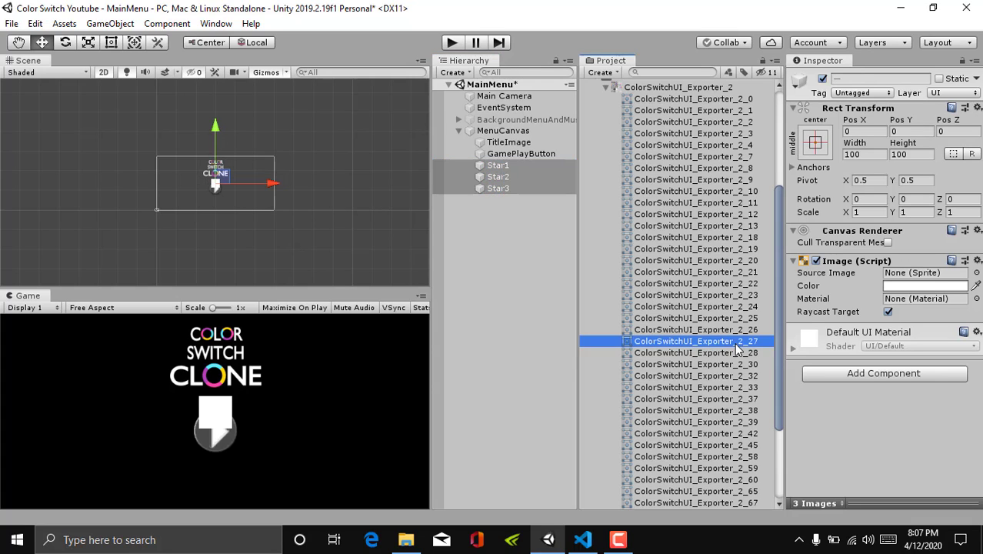
drag(737, 348, 928, 273)
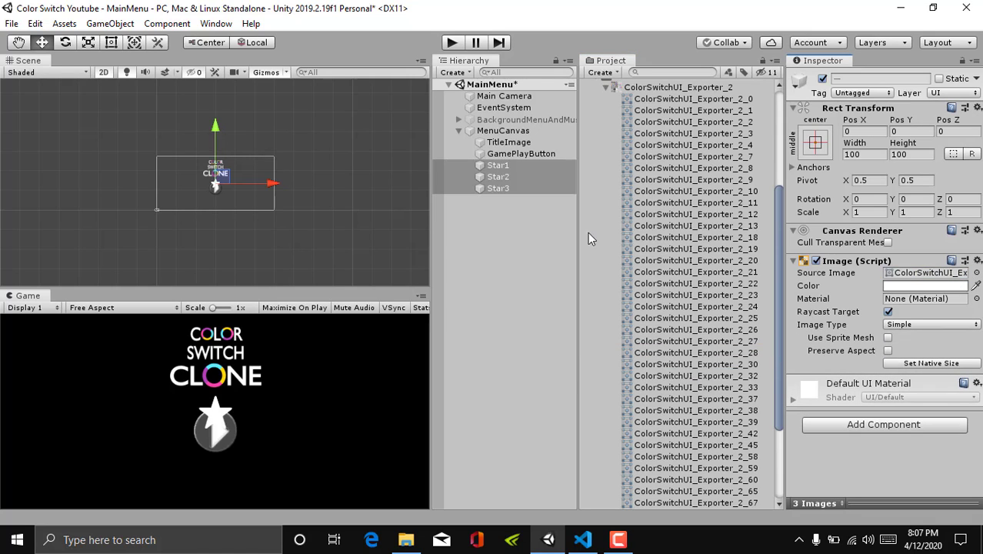
click(551, 227)
Step: Move Star1 to about X 146, Y 186 and Star2 to about X -170, Y 186, flanking the title
click(506, 165)
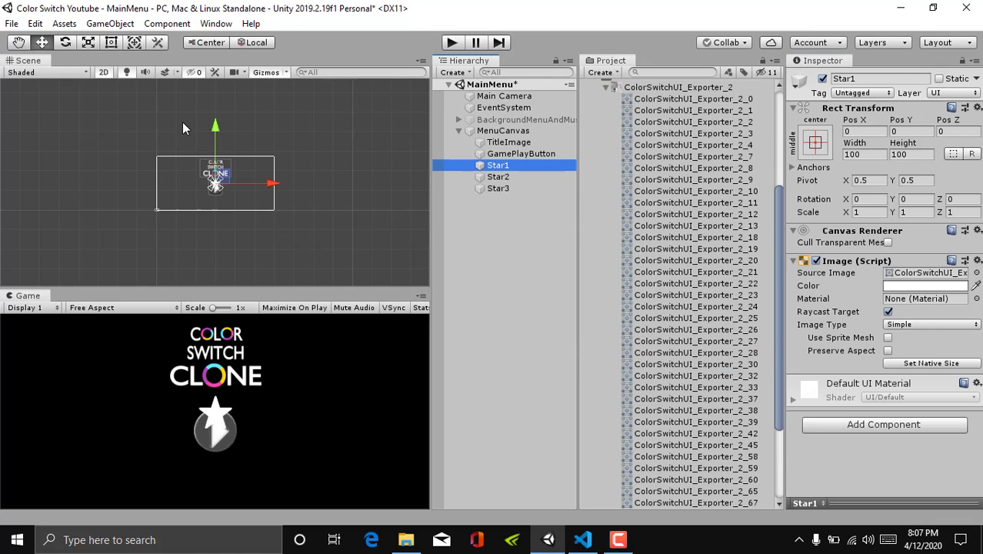
click(216, 120)
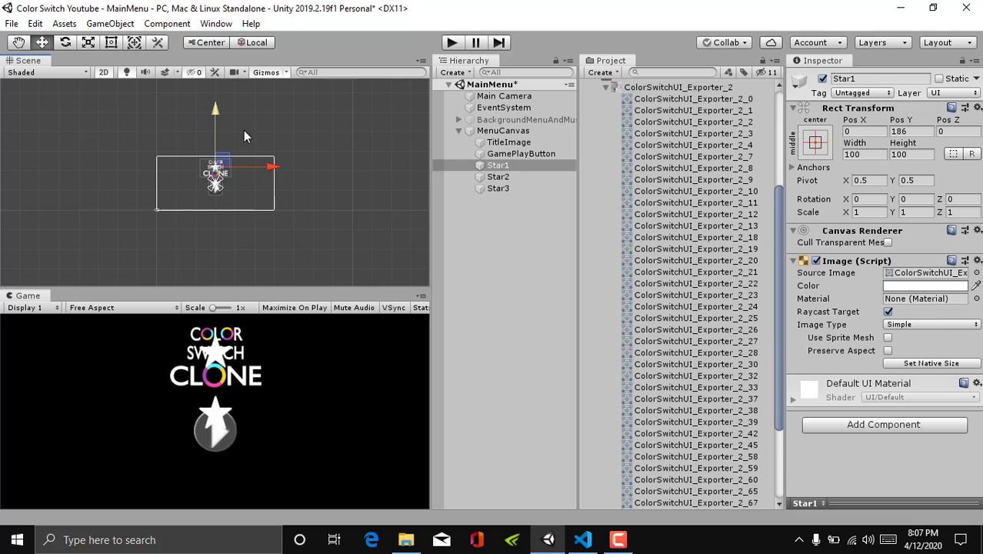
drag(271, 169, 255, 184)
click(475, 178)
drag(204, 135, 202, 109)
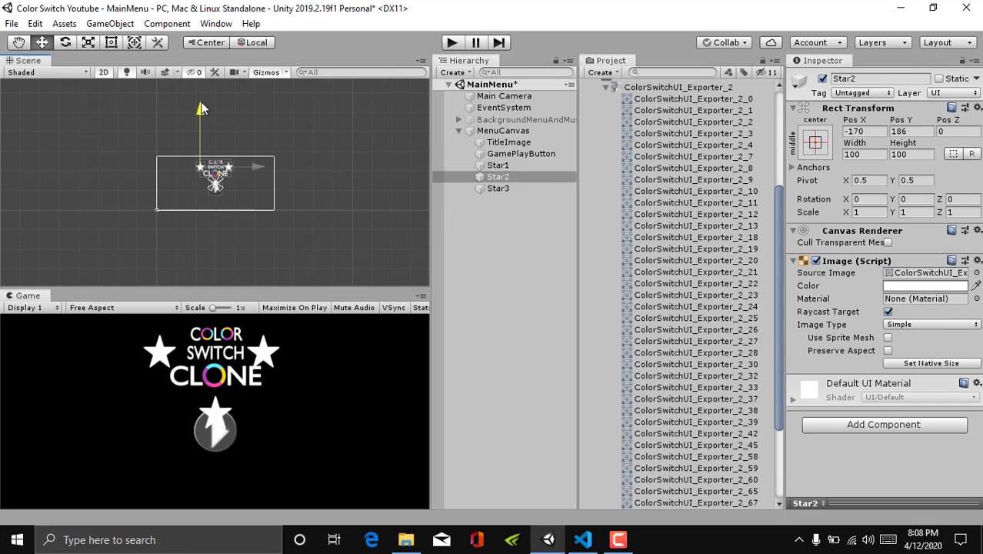
Step: Raise Star3 to a Pos Y of about 113, over the O of CLONE in the title
click(497, 189)
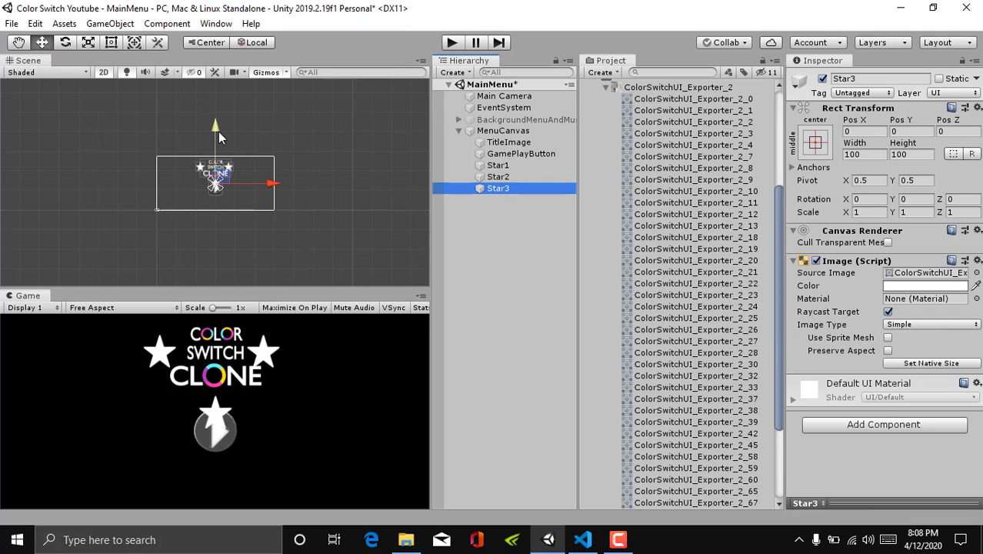
drag(220, 132, 221, 120)
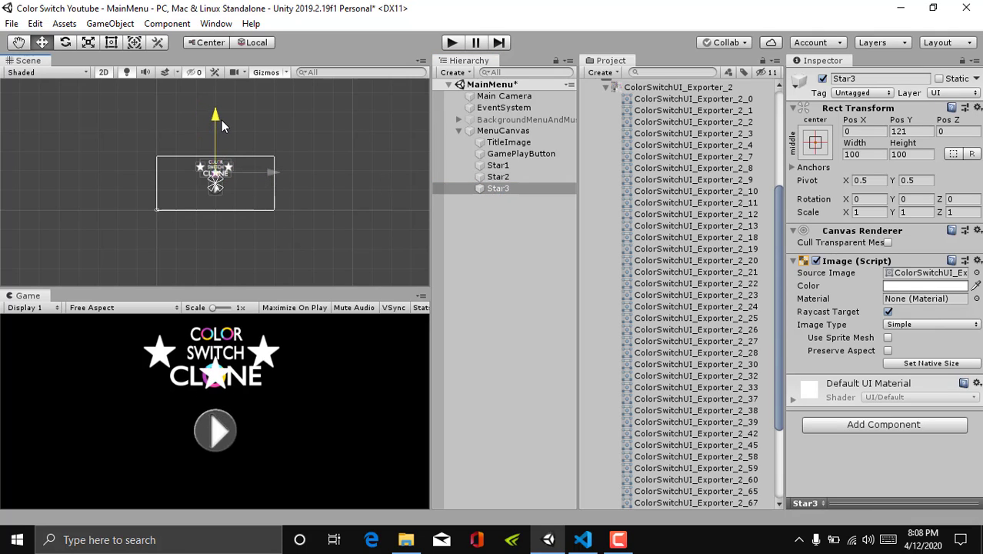
click(491, 252)
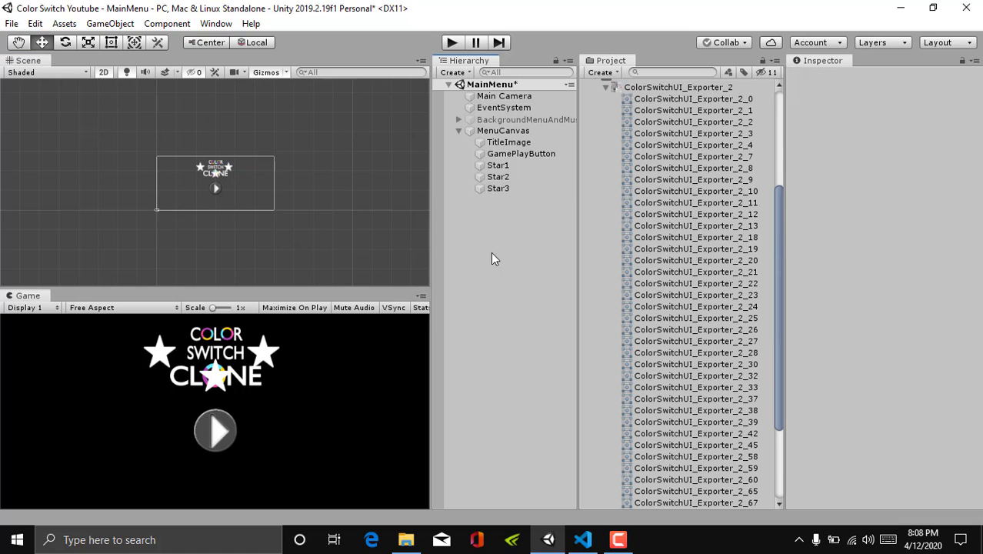
Step: Set Star1's width to 40
click(516, 169)
click(877, 154)
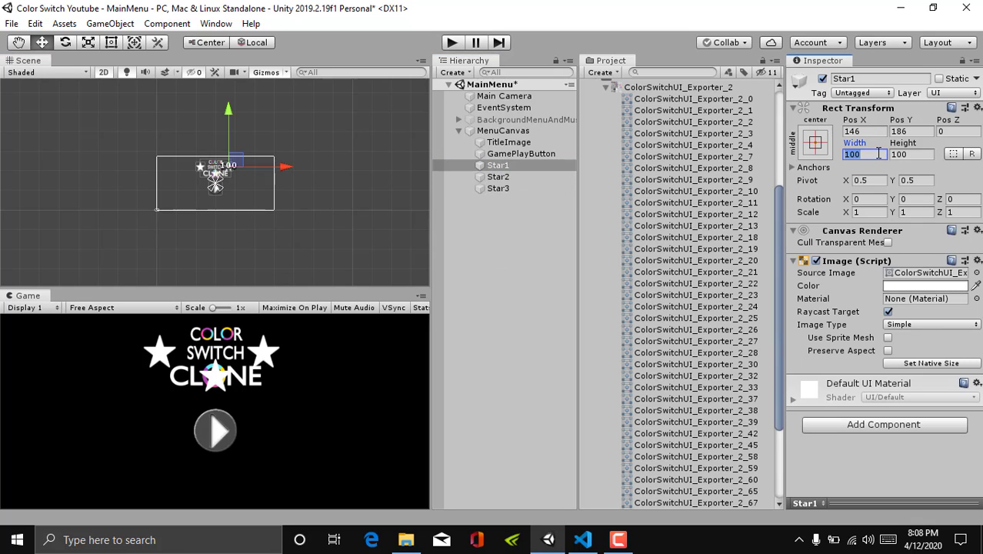
text(40)
click(906, 154)
click(531, 228)
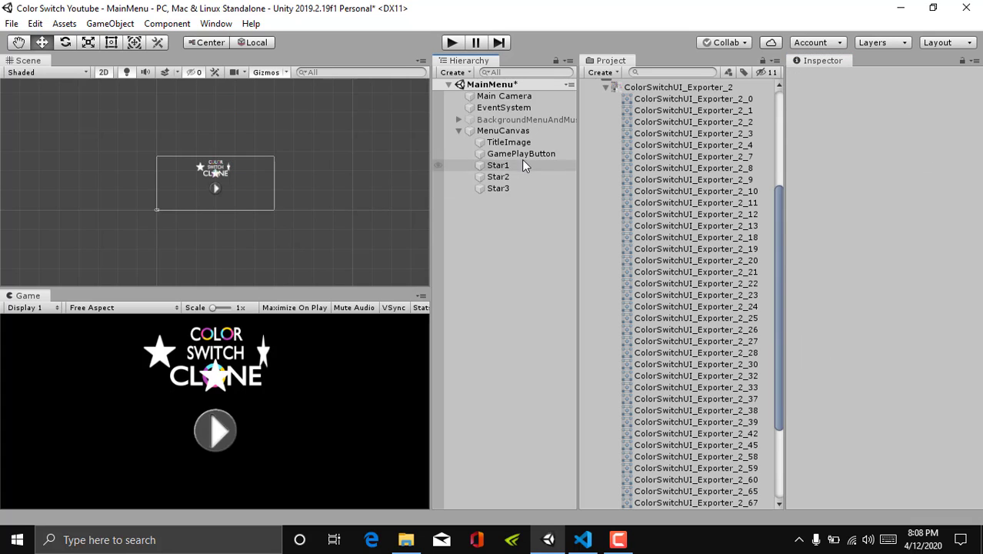
Step: Set the width and height of Star1, Star2 and Star3 together to 40 each
click(519, 166)
shift+click(508, 190)
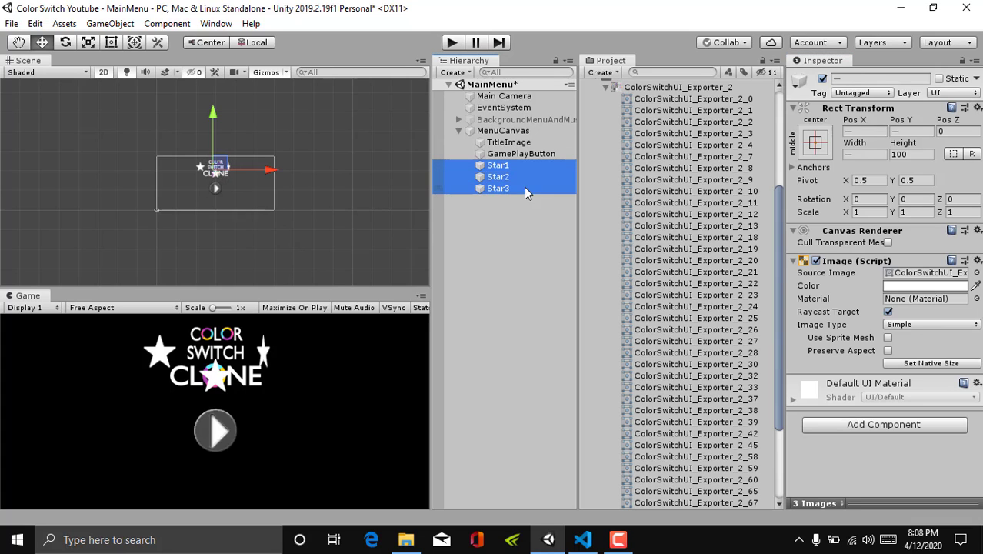
click(867, 154)
text(40)
click(909, 155)
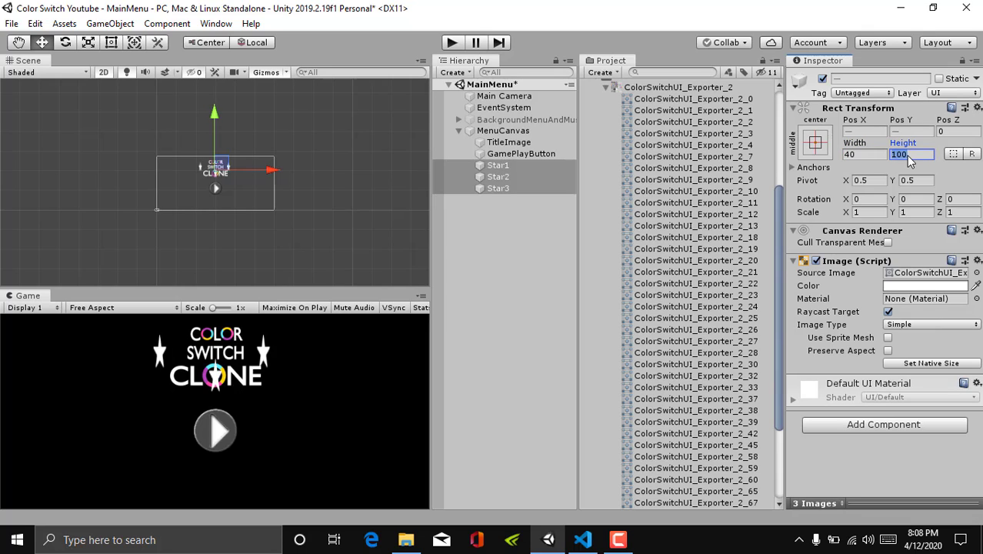
text(40)
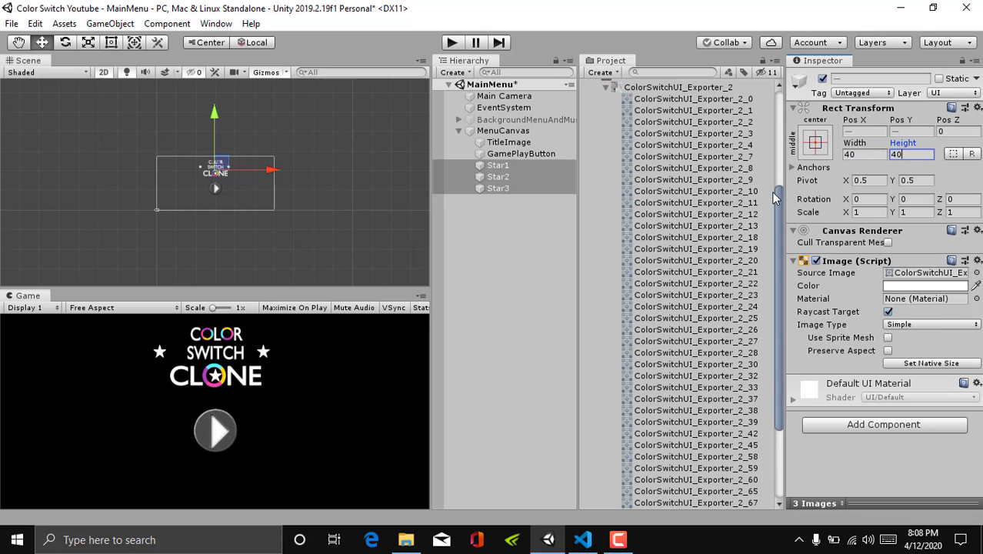
click(502, 227)
Step: Nudge Star3 to about Pos X -8 and Pos Y 121 inside the O of CLONE
click(493, 189)
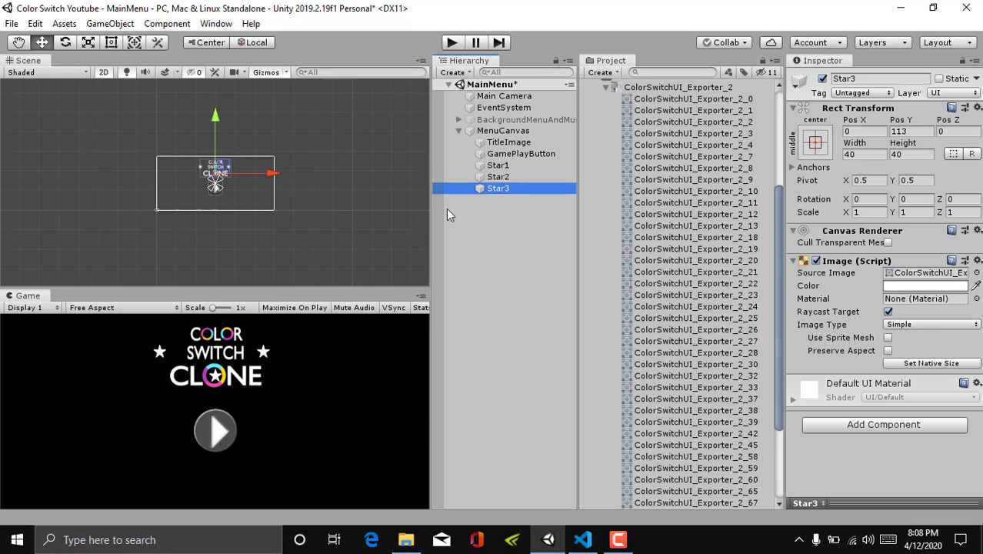
drag(271, 176, 267, 174)
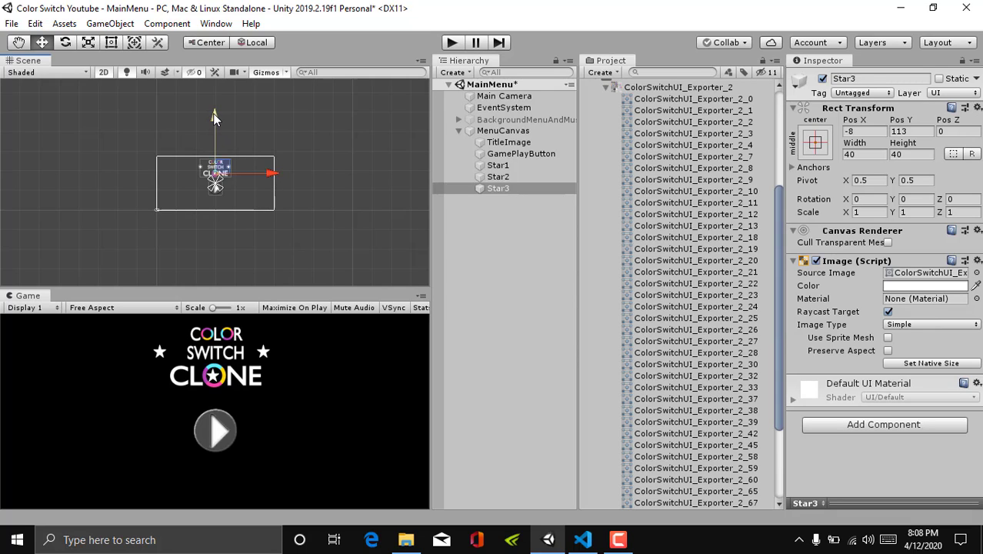
drag(213, 113, 214, 110)
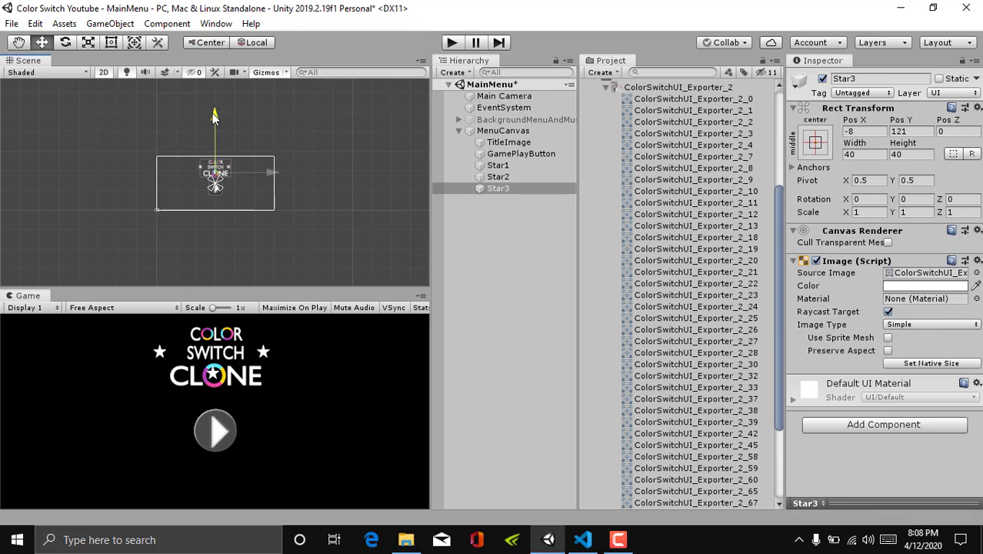
key(ctrl+z)
key(ctrl+y)
drag(278, 181, 277, 177)
drag(220, 120, 220, 117)
drag(263, 170, 268, 171)
Step: Fine-tune Star3's position to Pos X -6.4 and Pos Y 116.73 to centre it in the O
click(846, 125)
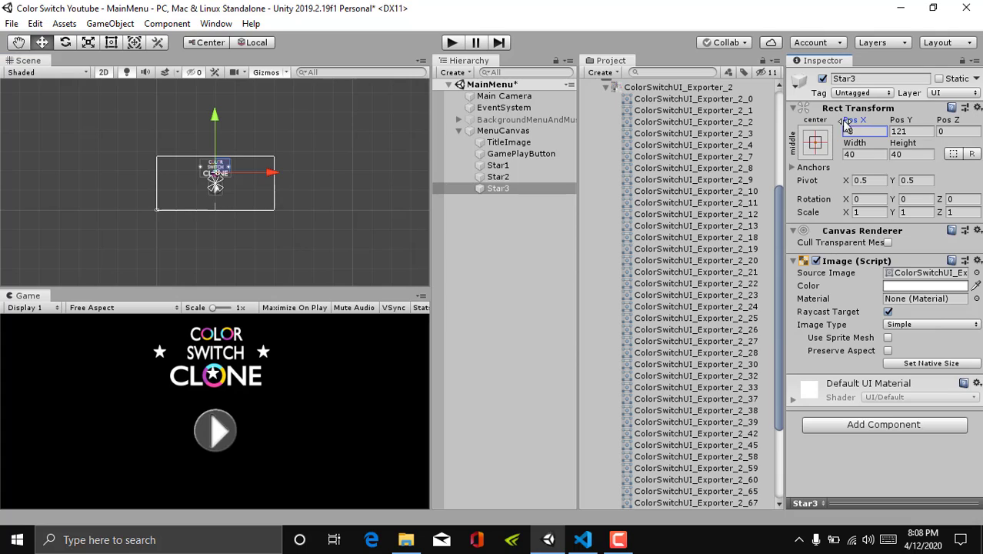
mouse_move(846, 125)
mouse_down()
mouse_move(833, 129)
mouse_move(848, 124)
mouse_up()
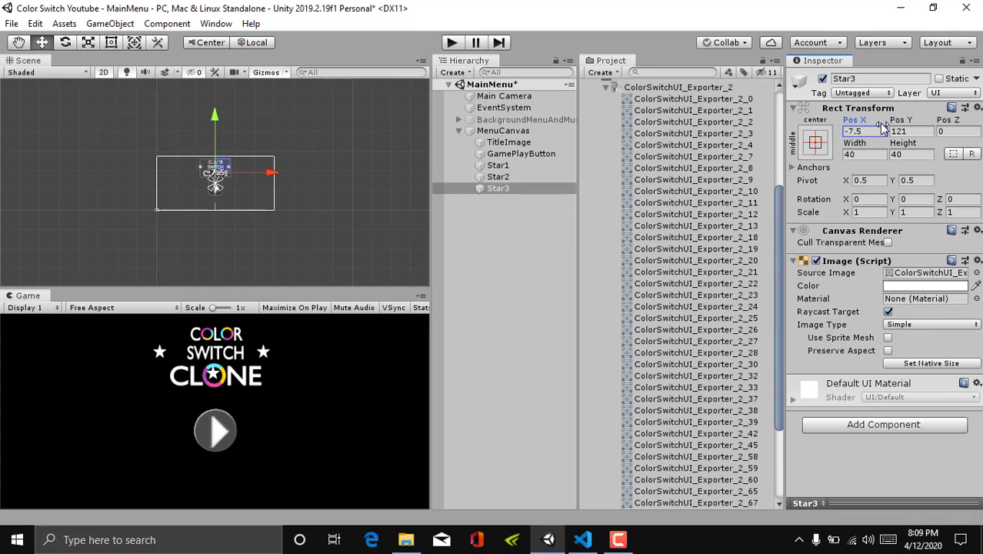
click(902, 123)
drag(902, 123, 861, 126)
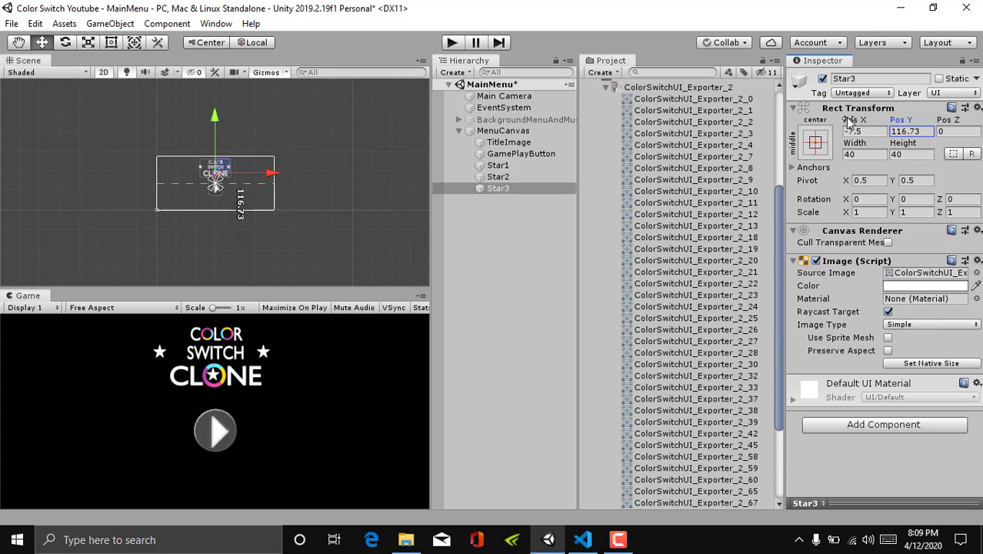
click(847, 121)
drag(847, 123, 848, 123)
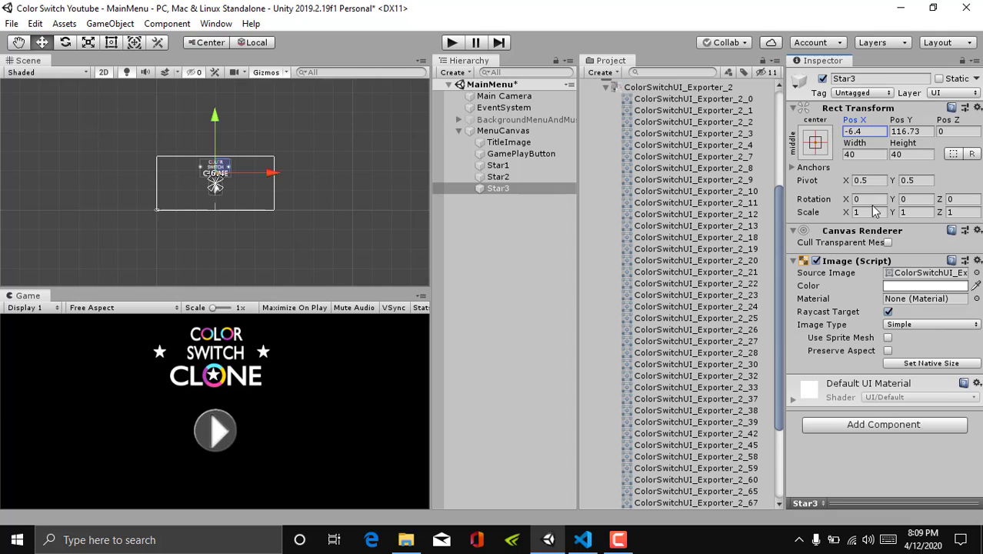
Step: Move Star1 to a Pos X of about 114 and Star2 to about -113, close beside the word SWITCH
click(498, 164)
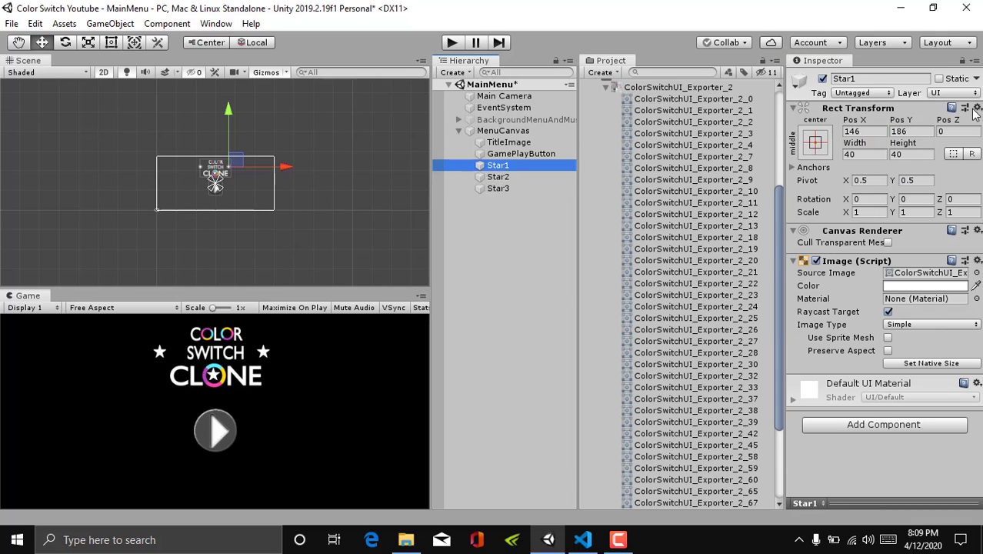
drag(283, 166, 290, 169)
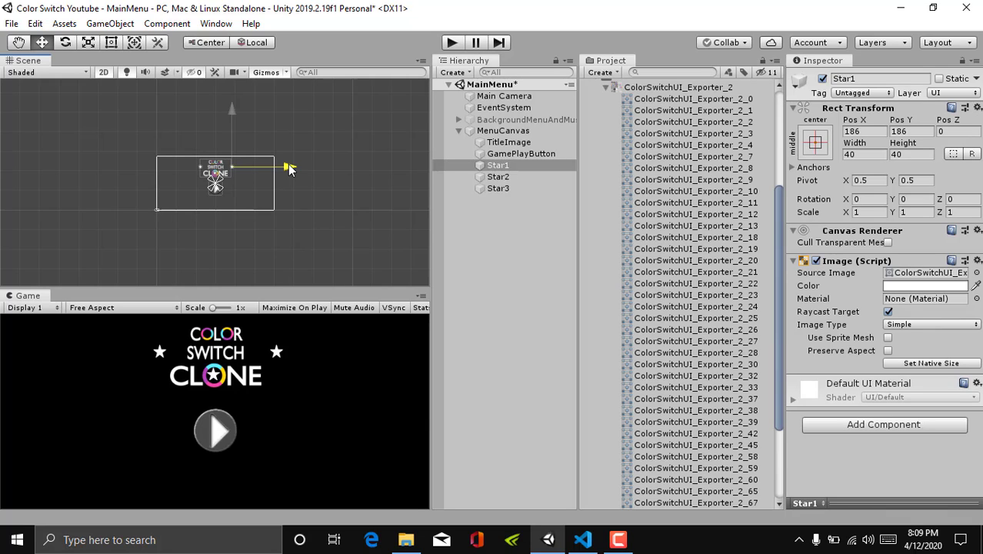
drag(289, 169, 283, 167)
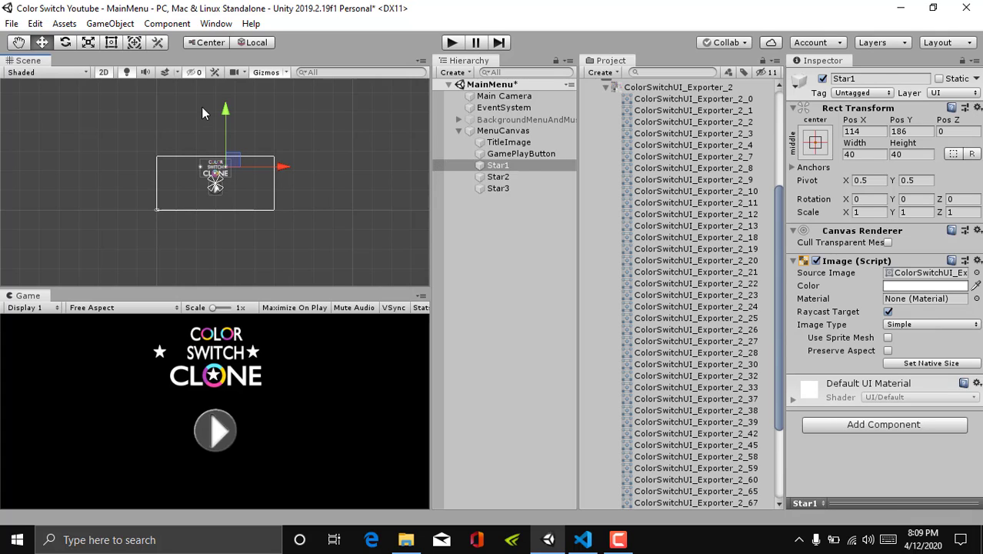
click(504, 178)
drag(260, 166, 271, 168)
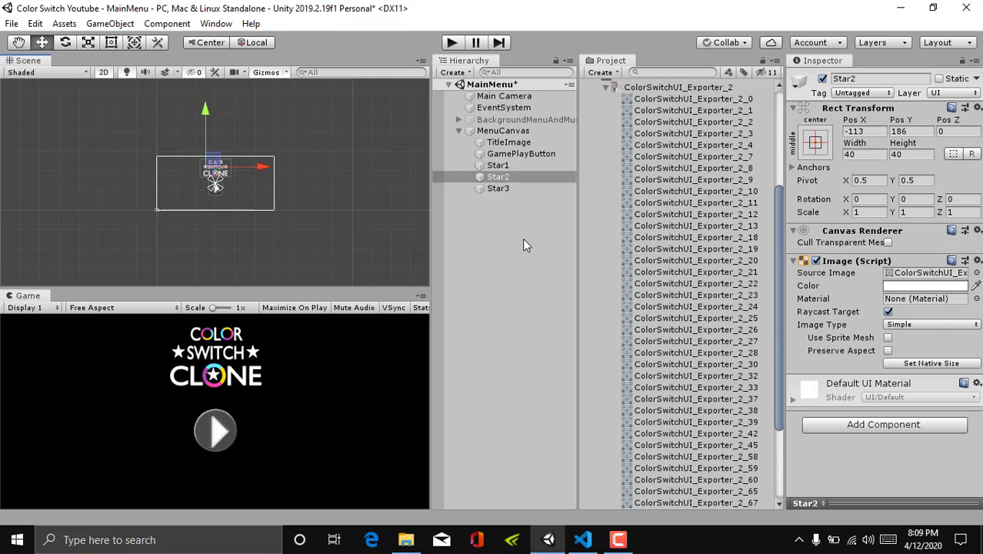
click(523, 245)
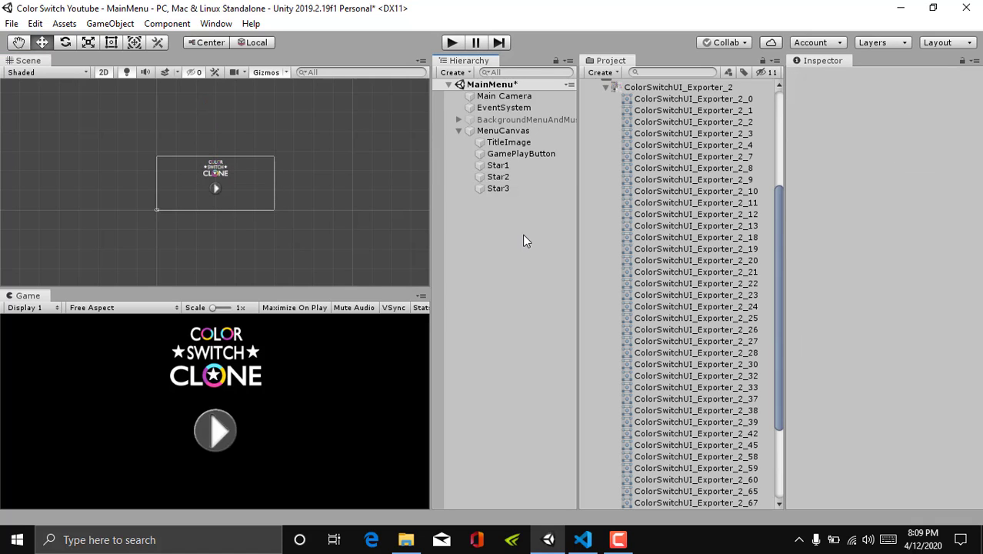
Step: Collapse the ColorSwitchUI_Exporter_2 sprite list in the project assets
scroll(661, 231, up, 2)
scroll(662, 228, up, 6)
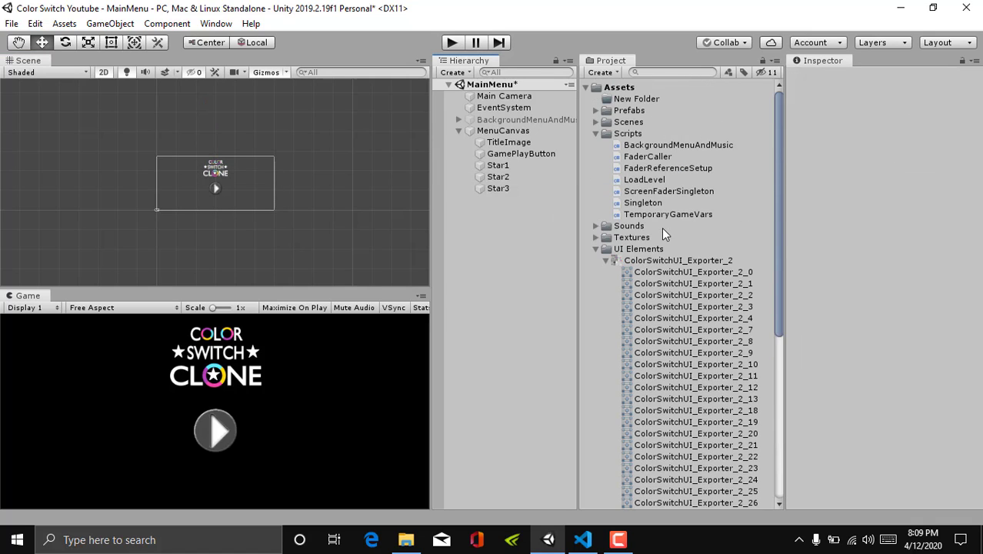
click(606, 260)
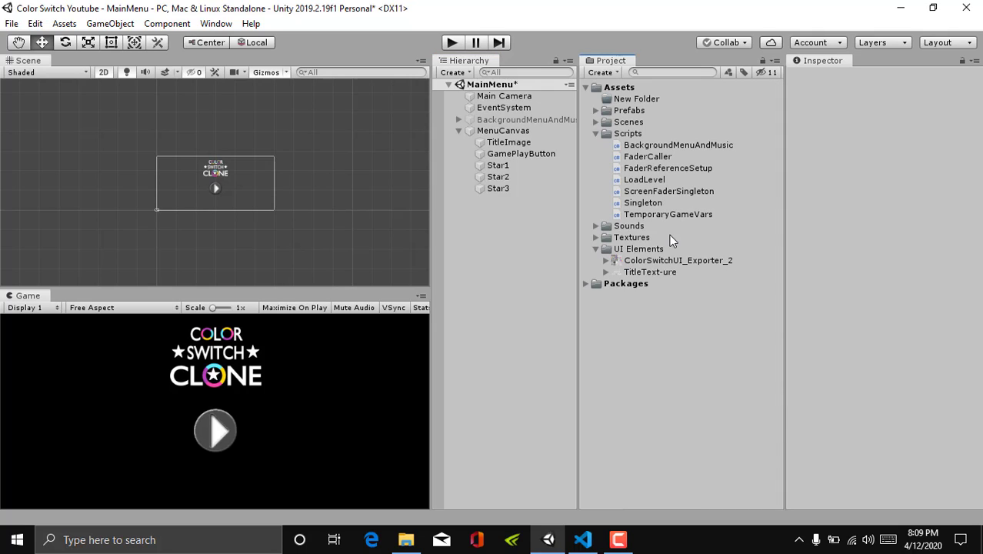